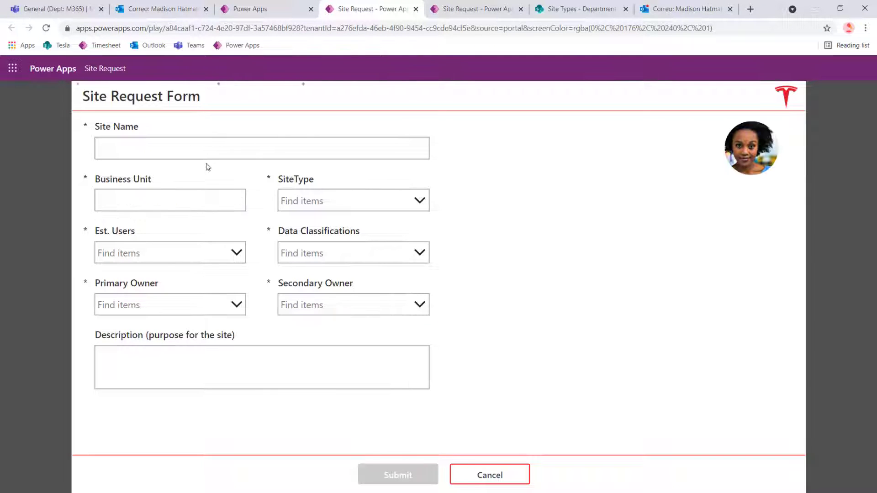
# Step: Enter site name 'Grady Migration', Project (generic) type, 1000 - 5000 users and Internal classification
pyautogui.click(143, 148)
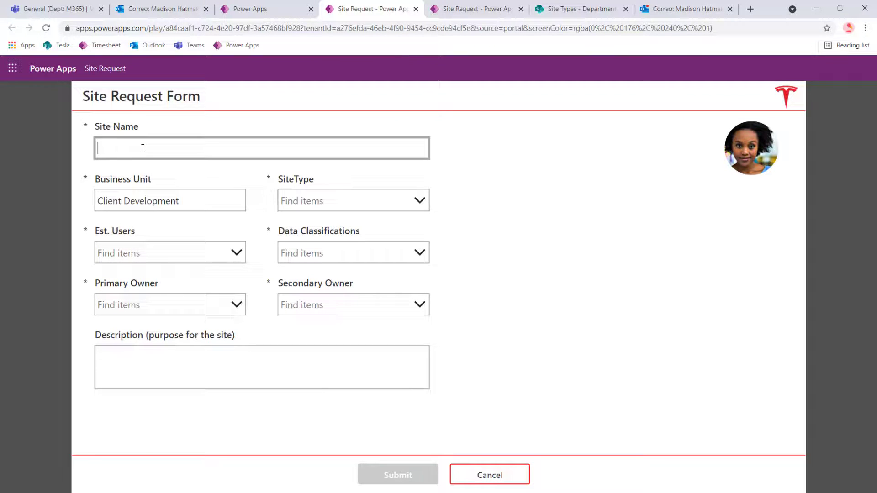
pyautogui.write('Grady')
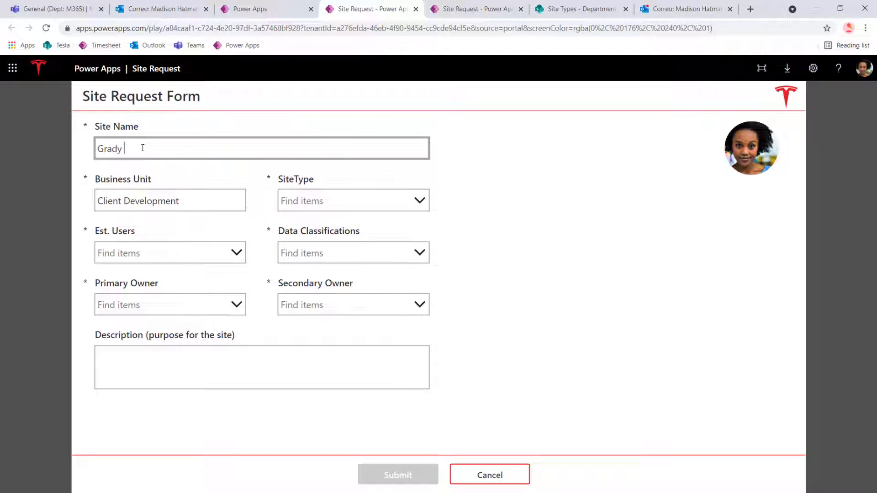
pyautogui.write(' Migration')
pyautogui.click(324, 202)
pyautogui.scroll(-1, 338, 379)
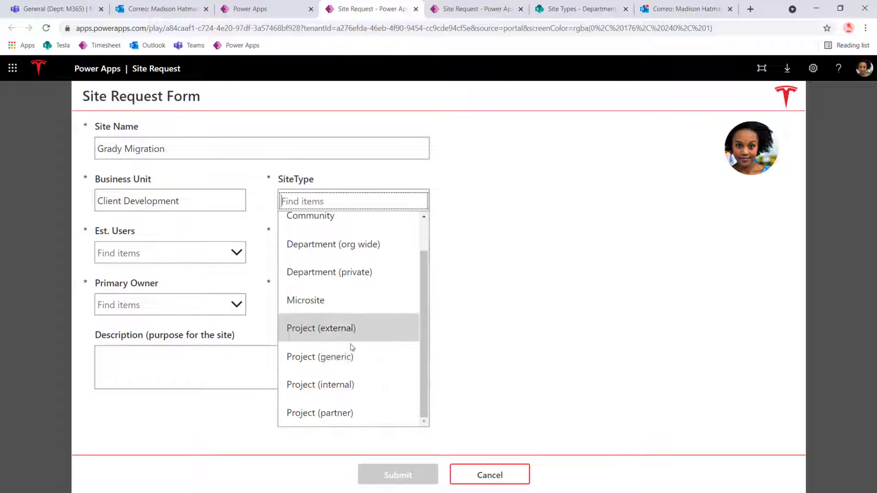
pyautogui.click(341, 359)
pyautogui.click(183, 254)
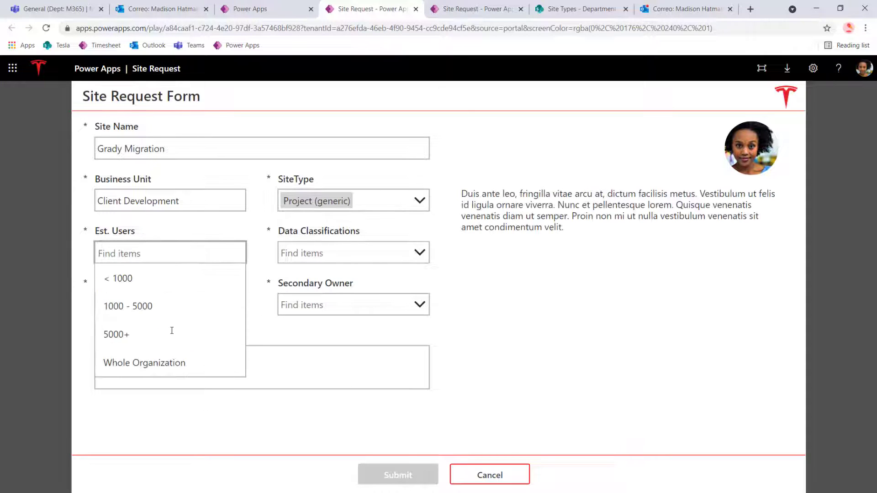
pyautogui.click(153, 306)
pyautogui.click(341, 258)
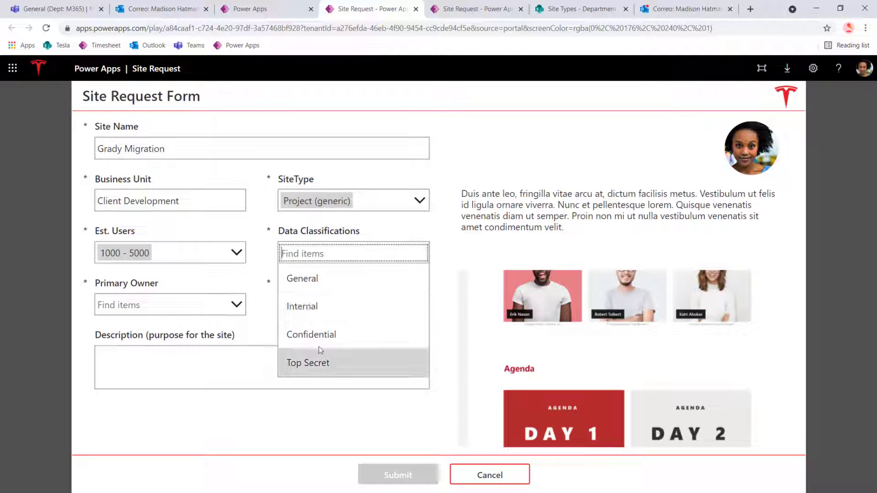
pyautogui.click(314, 307)
# Step: Pick the primary and secondary owners and type the description 'This sample migr'
pyautogui.click(172, 313)
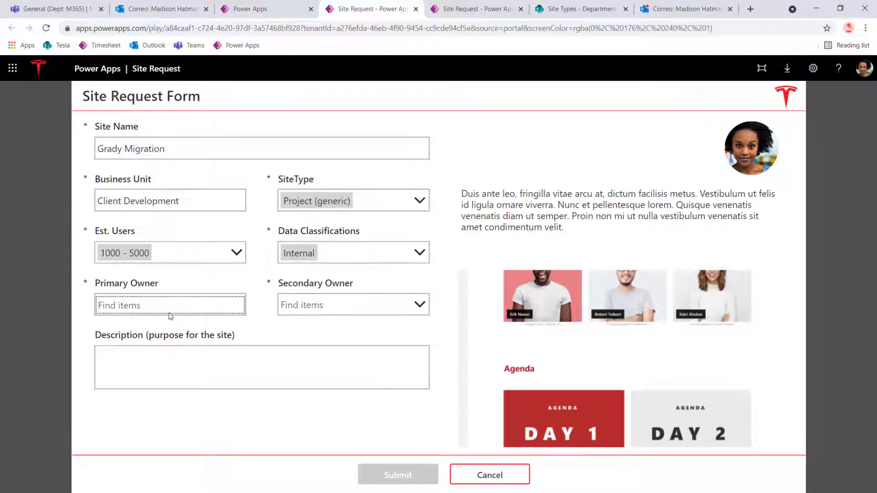
pyautogui.write('madis')
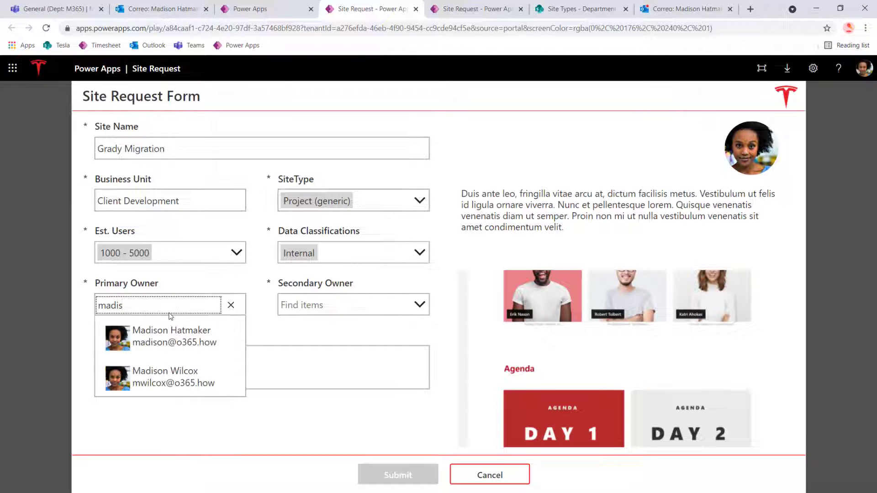
pyautogui.click(146, 333)
pyautogui.click(348, 307)
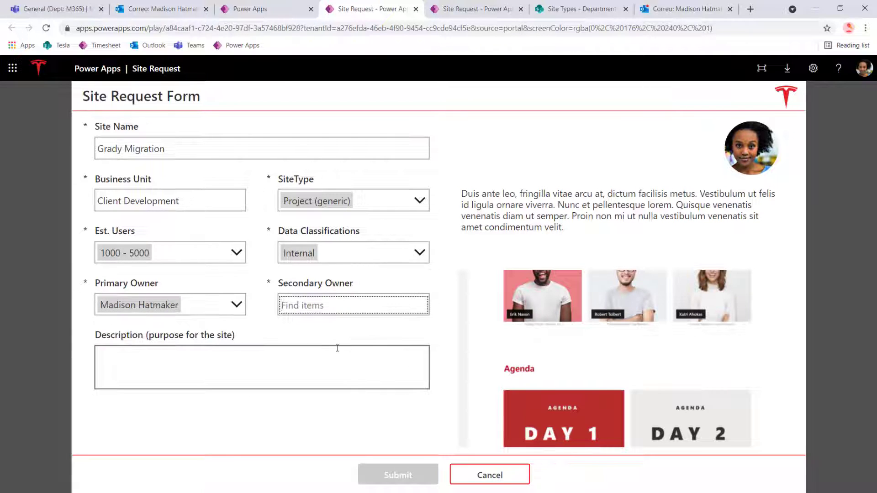
pyautogui.write('kevin')
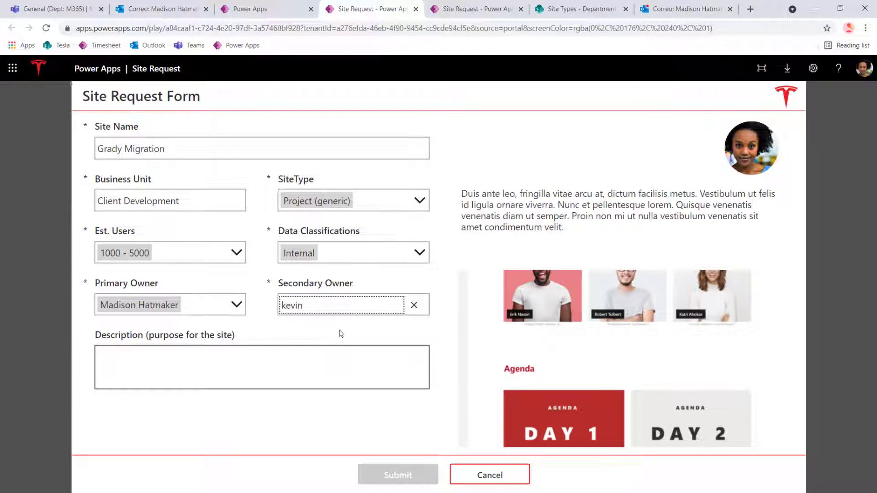
pyautogui.click(232, 369)
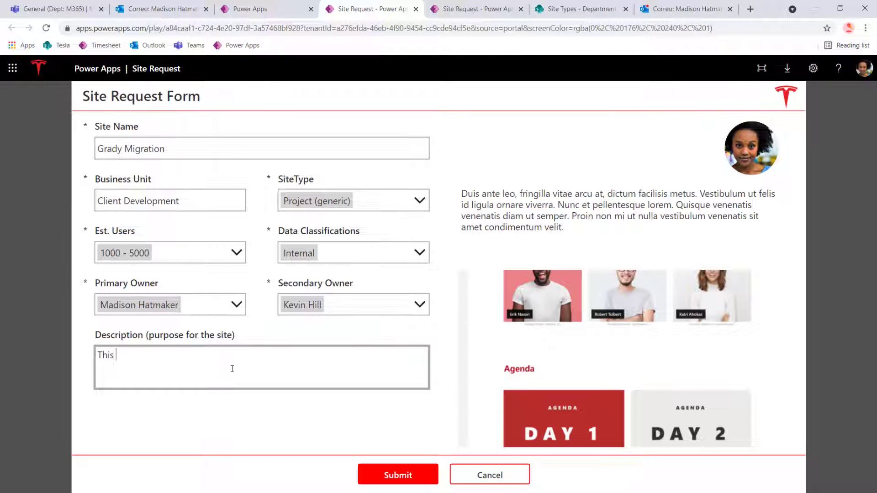
pyautogui.write('This sample migr')
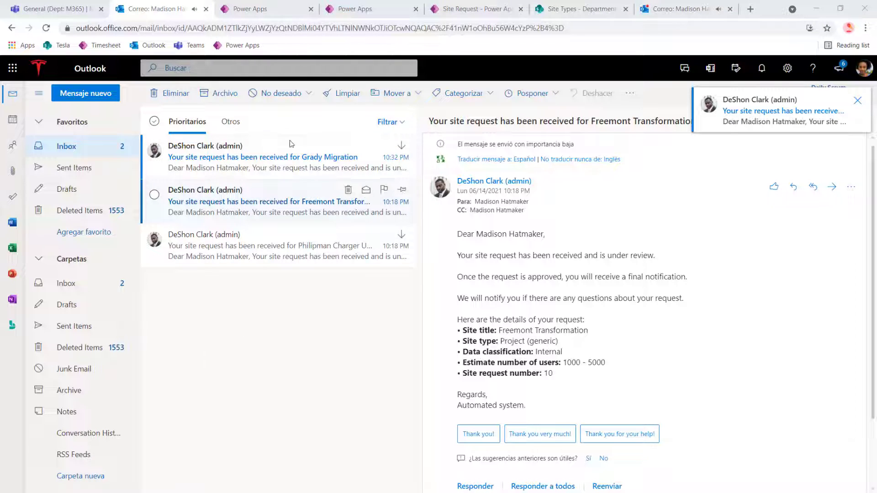
# Step: Open the Grady Migration confirmation email and review its request details
pyautogui.click(253, 170)
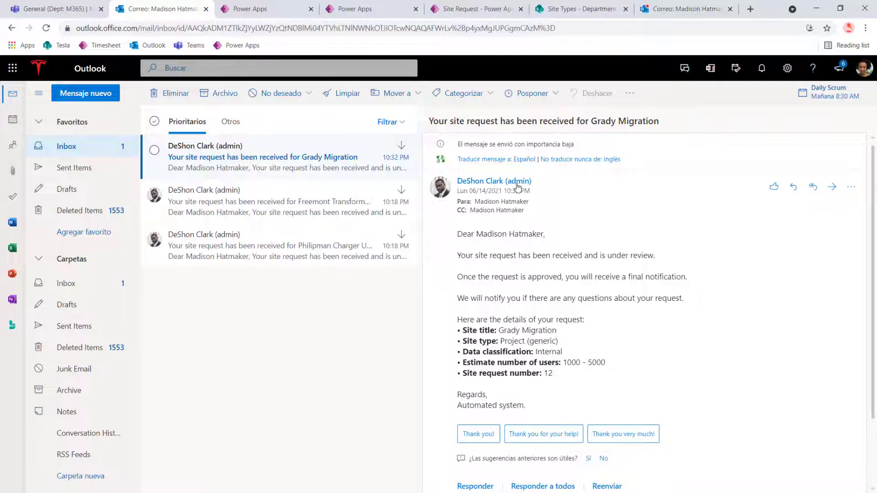
pyautogui.moveTo(517, 189)
pyautogui.moveTo(477, 234); pyautogui.dragTo(498, 331)
pyautogui.click(528, 351)
# Step: Go to the approver's mailbox and open the Grady Migration approval email to check the requester
pyautogui.hotkey('alt', 'Tab')
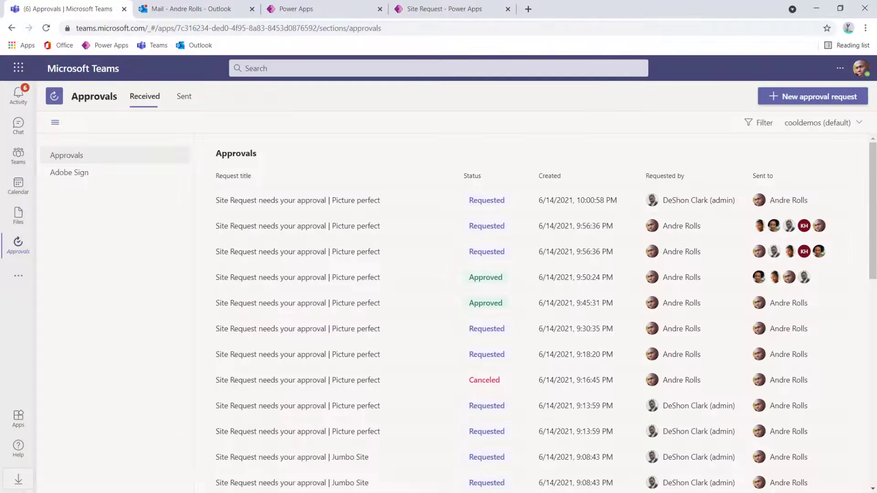
pyautogui.hotkey('ctrl', 'Tab')
pyautogui.click(222, 204)
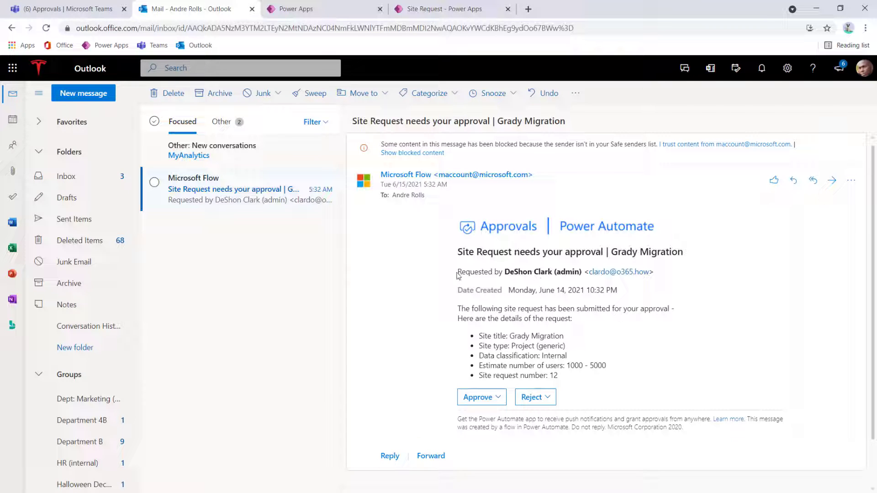
pyautogui.moveTo(457, 273); pyautogui.dragTo(581, 271)
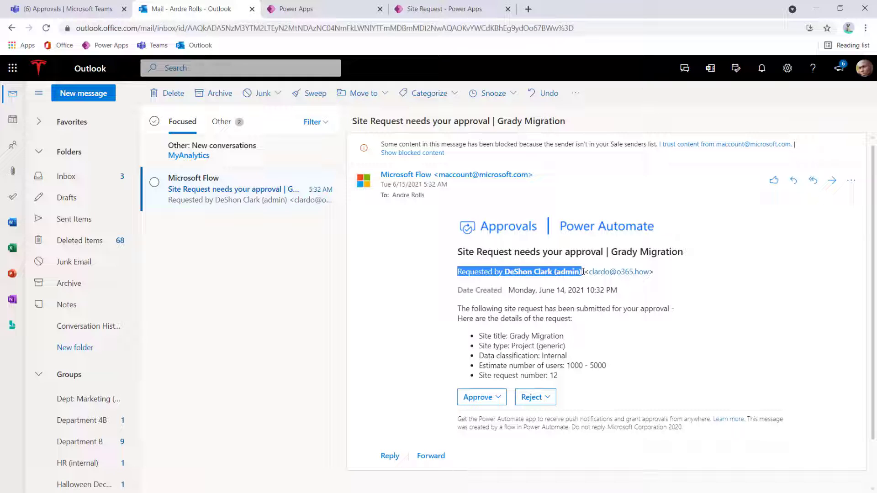
pyautogui.click(585, 273)
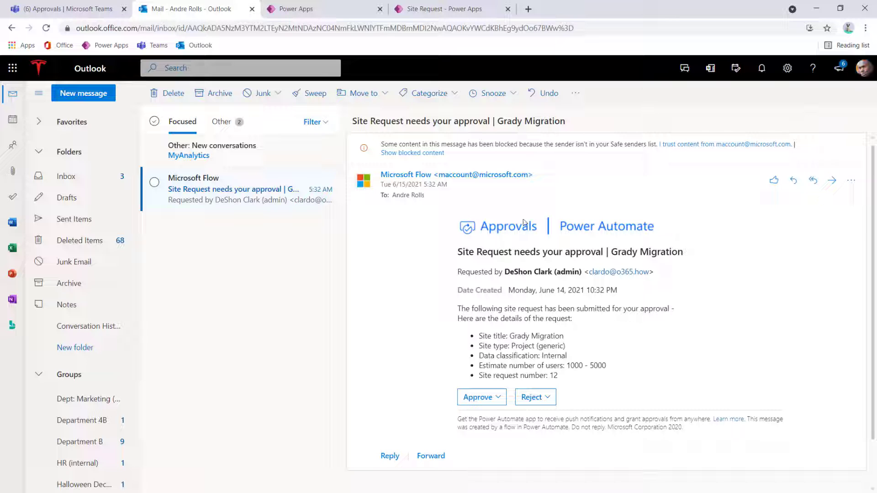
# Step: In Teams, show the Office 365 Requests team's members and guests through Manage team
pyautogui.hotkey('alt', 'Tab')
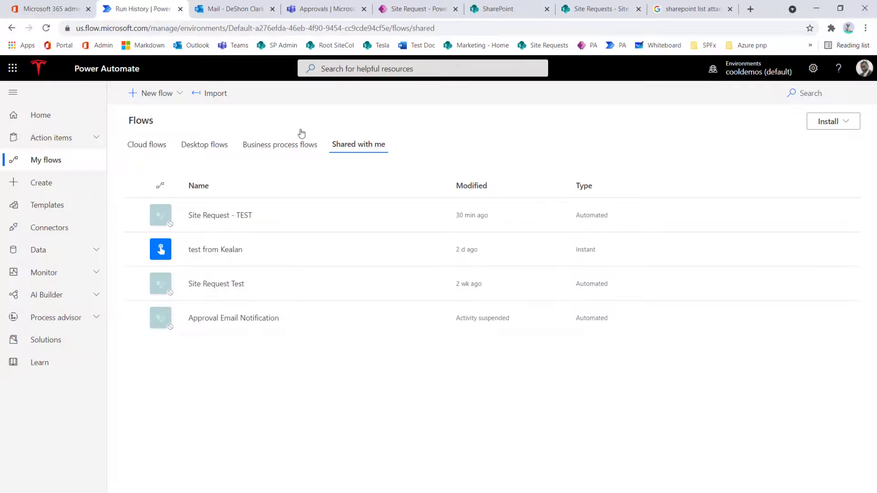
pyautogui.click(312, 12)
pyautogui.click(20, 133)
pyautogui.click(20, 165)
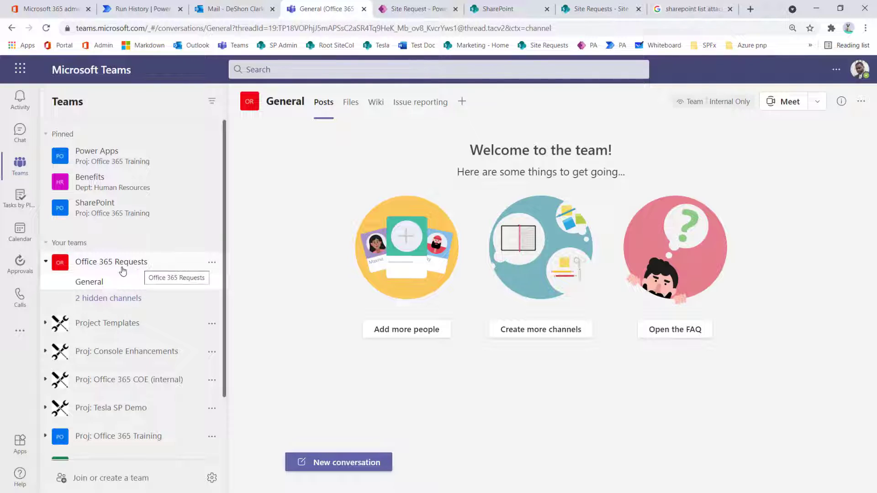
pyautogui.click(212, 262)
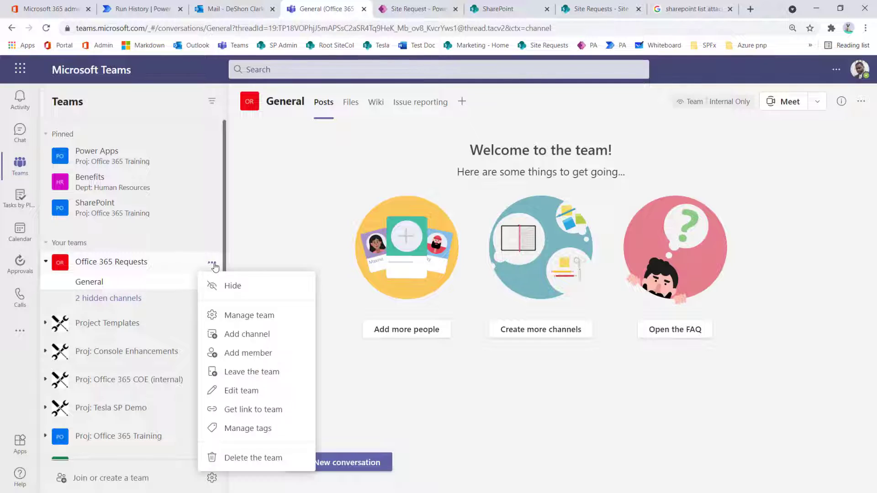
pyautogui.click(242, 317)
pyautogui.click(274, 287)
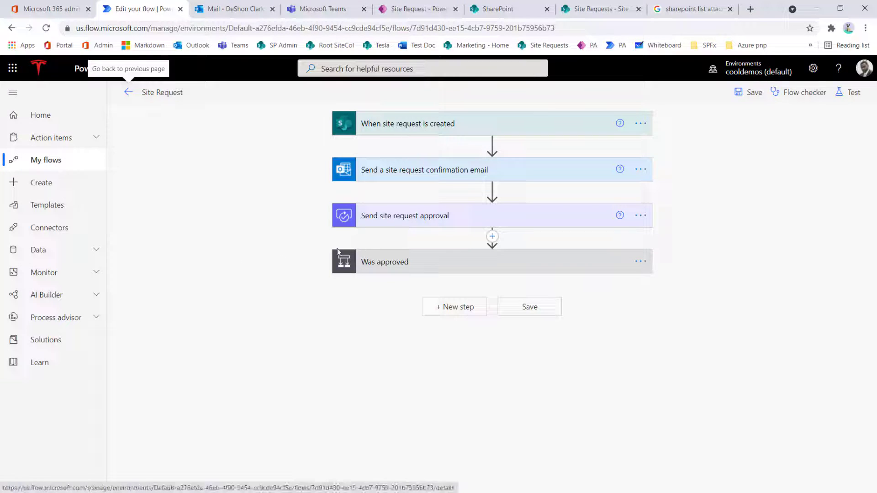
# Step: Insert the Link to item dynamic value into the confirmation email body
pyautogui.click(391, 222)
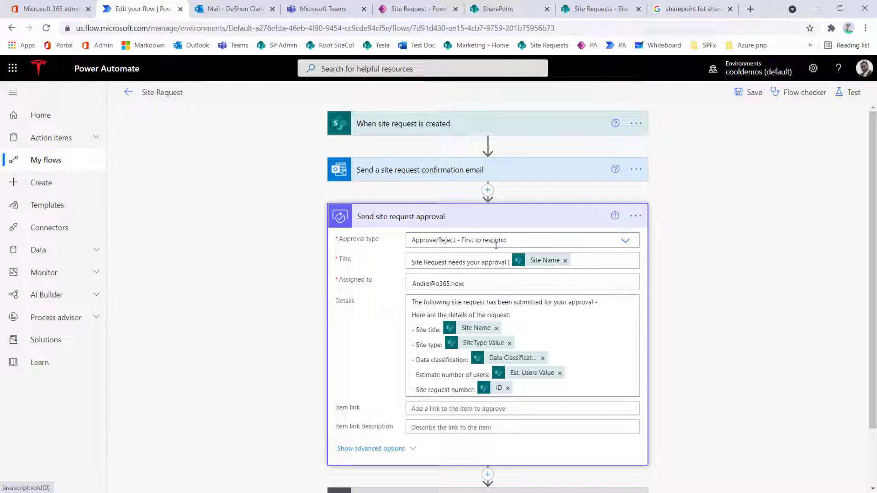
pyautogui.click(442, 178)
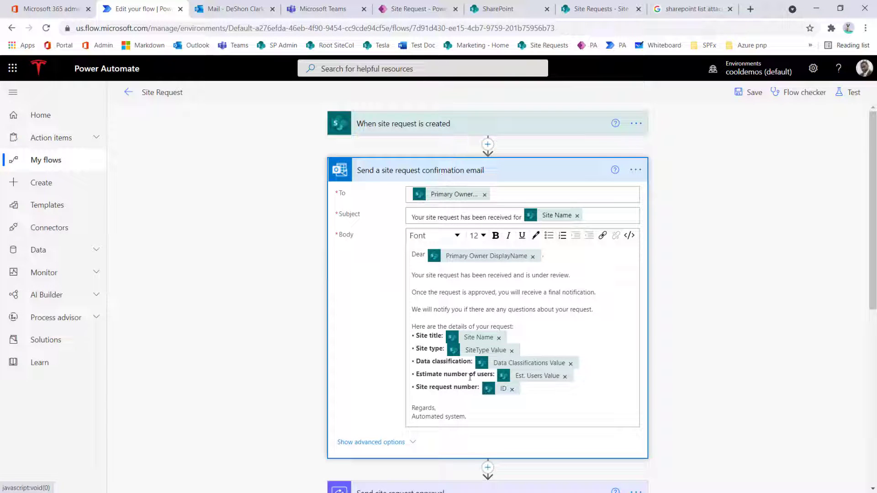
pyautogui.click(438, 396)
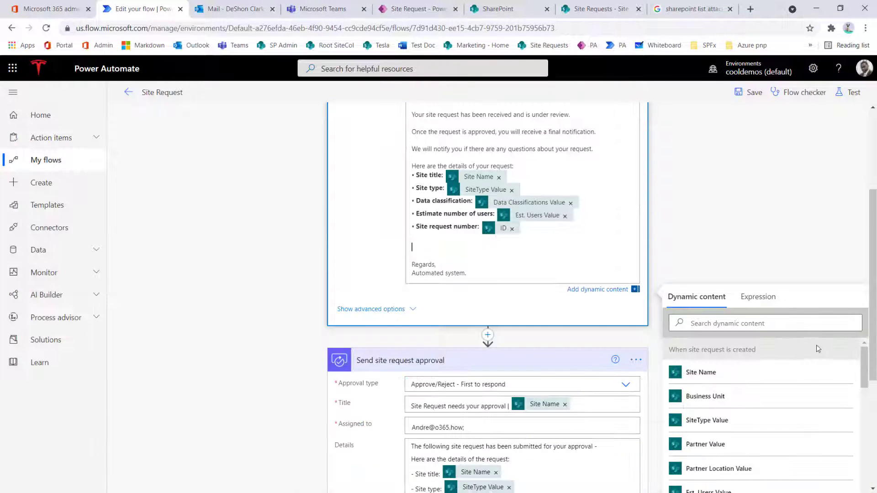
pyautogui.click(757, 328)
pyautogui.write('link')
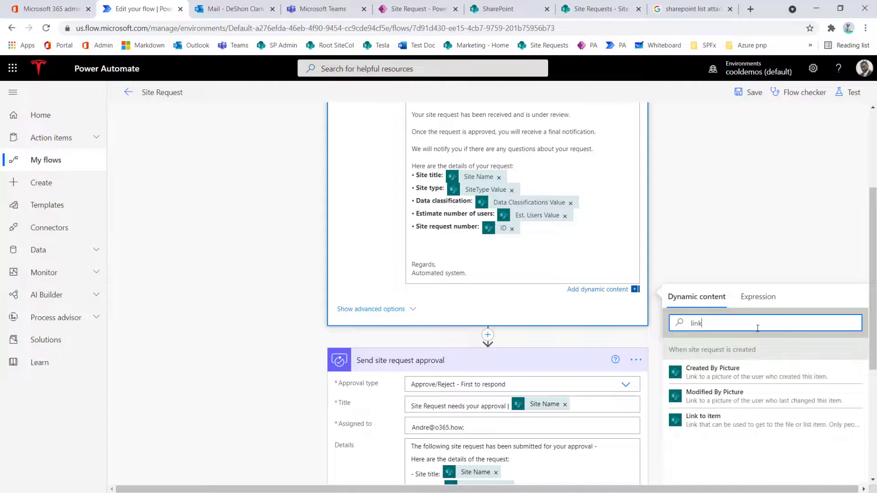
pyautogui.click(703, 416)
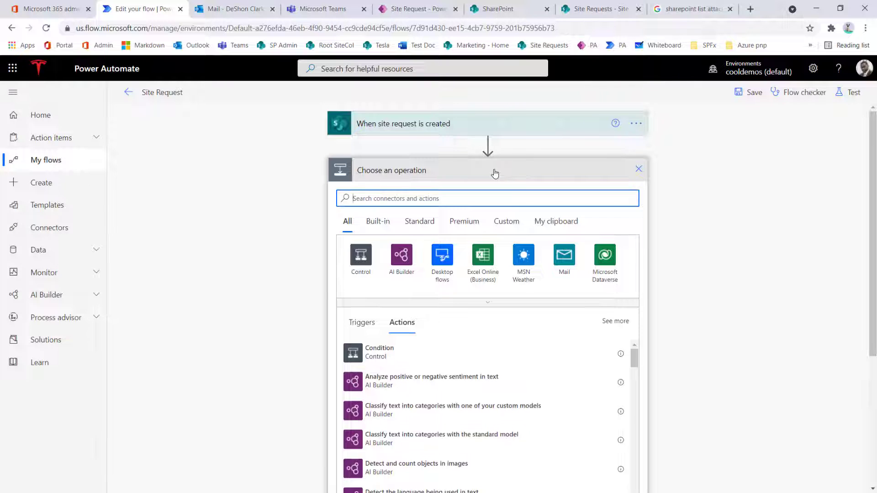
# Step: Add an Initialize variable step after the trigger named varLink of type String
pyautogui.write('ini')
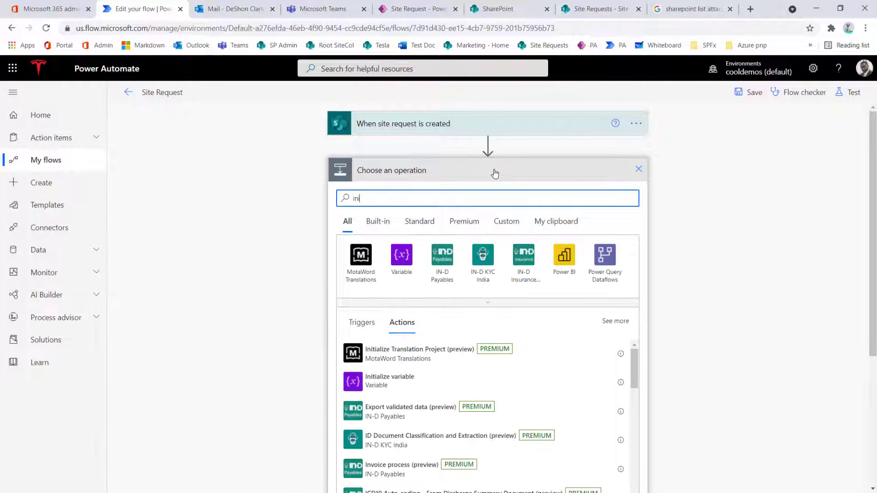
pyautogui.click(640, 170)
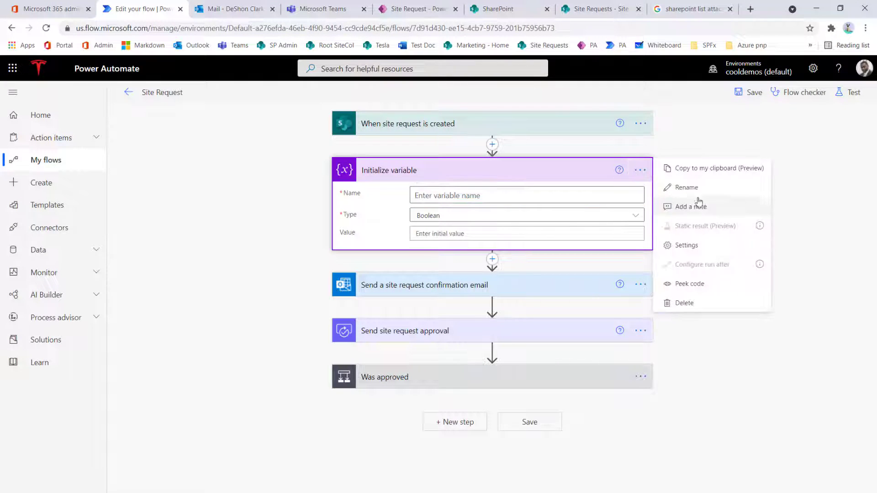
pyautogui.click(674, 198)
pyautogui.write('varLink')
pyautogui.click(642, 193)
pyautogui.write('varLink')
pyautogui.click(456, 216)
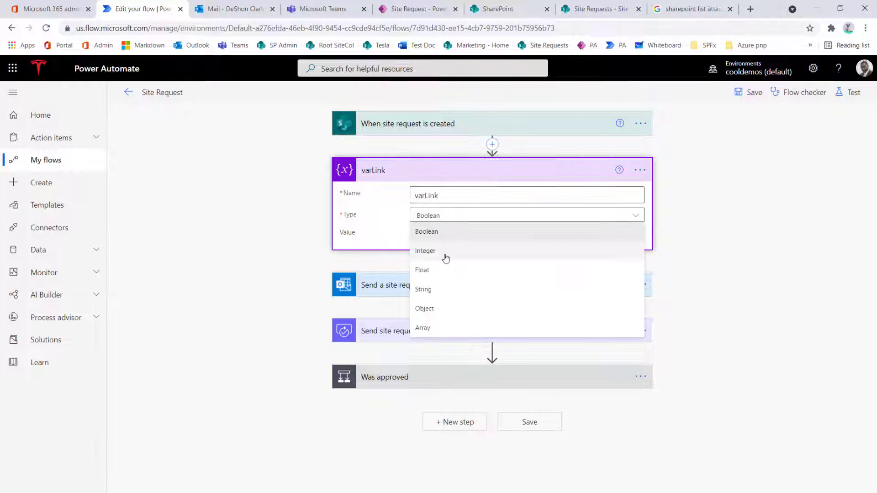
pyautogui.click(442, 289)
# Step: Set varLink's value to an HTML link labelled 'Site Request' pointing to Link to item
pyautogui.click(436, 233)
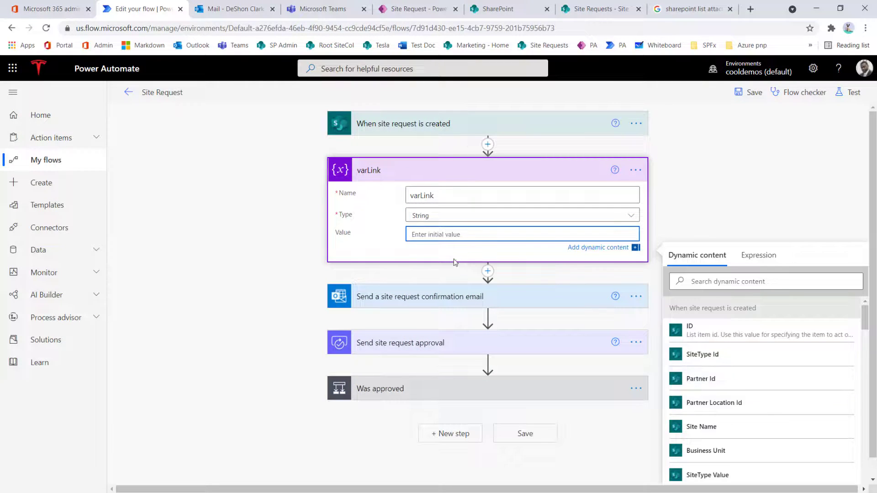
pyautogui.write('<a href=""></a>')
pyautogui.press('Left')
pyautogui.press('Left')
pyautogui.press('Left')
pyautogui.press('Left')
pyautogui.write('Site Req')
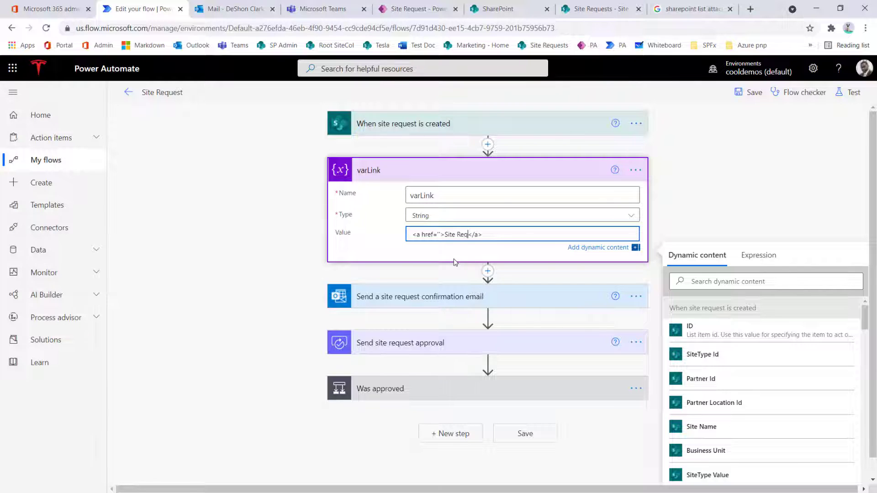
pyautogui.write('uest')
pyautogui.write('t')
pyautogui.click(722, 286)
pyautogui.write('link')
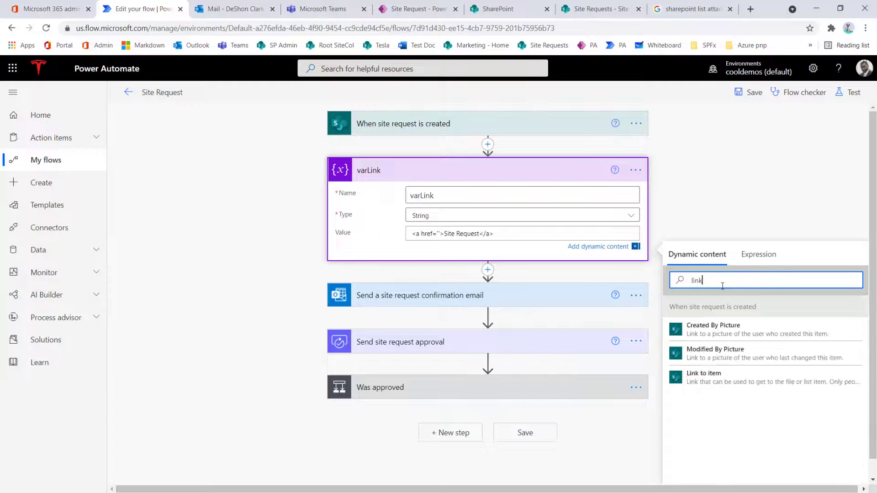
pyautogui.click(745, 380)
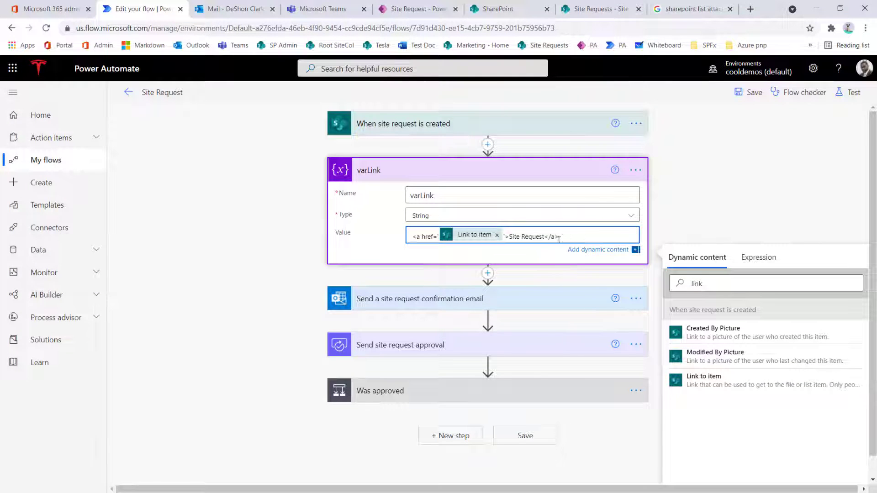
pyautogui.moveTo(560, 238); pyautogui.dragTo(410, 239)
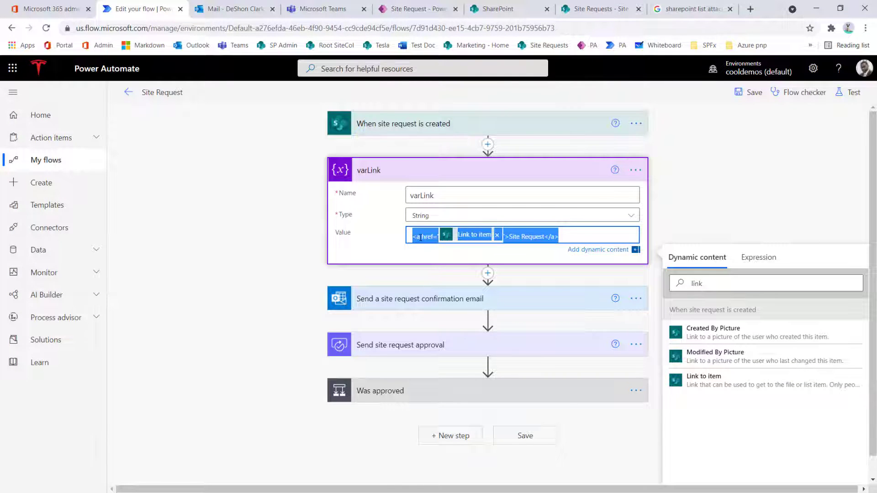
pyautogui.click(415, 298)
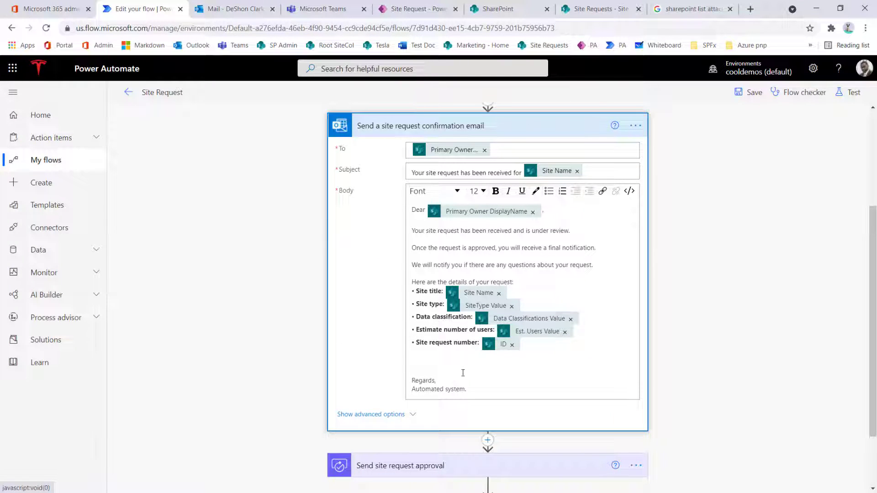
# Step: Add a 'Link to the request:' line with the varLink token at the end of the email body
pyautogui.click(456, 363)
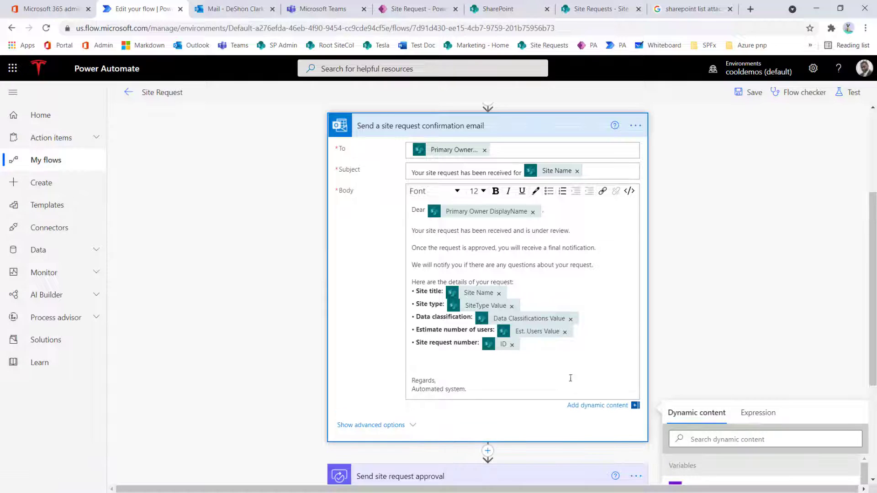
pyautogui.click(721, 391)
pyautogui.scroll(2, 467, 259)
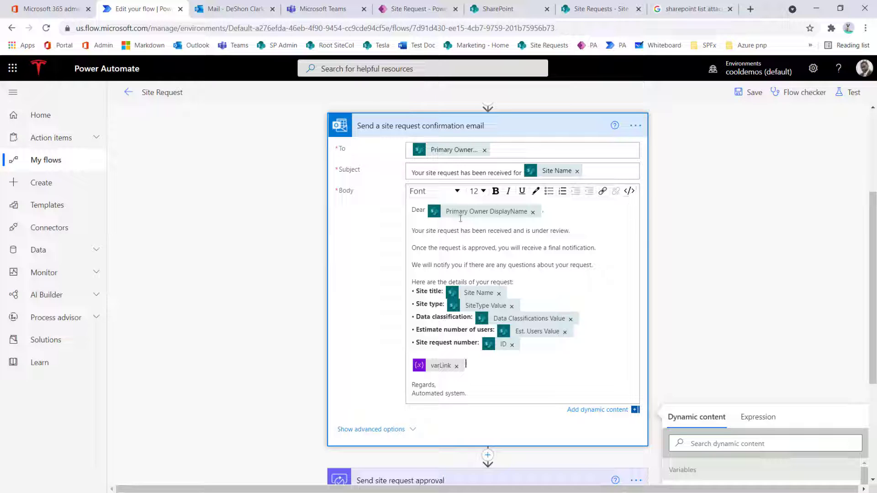
pyautogui.click(495, 379)
pyautogui.moveTo(479, 343); pyautogui.dragTo(413, 345)
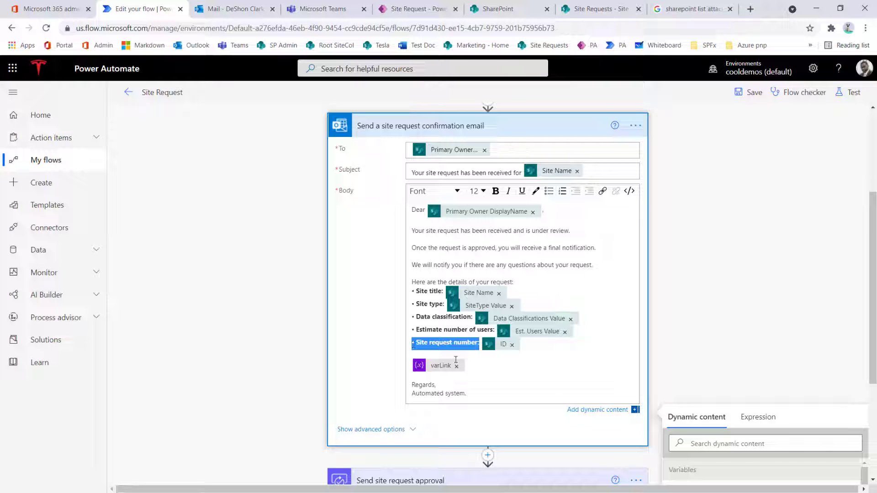
pyautogui.hotkey('ctrl', 'c')
pyautogui.press('Down')
pyautogui.hotkey('ctrl', 'v')
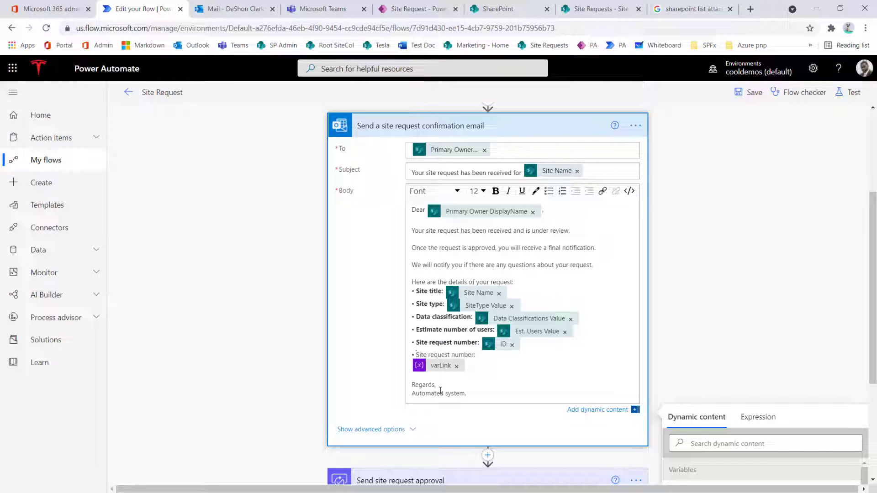
pyautogui.write('Link to the ')
pyautogui.write('request')
pyautogui.hotkey('shift', 'End')
pyautogui.press('Delete')
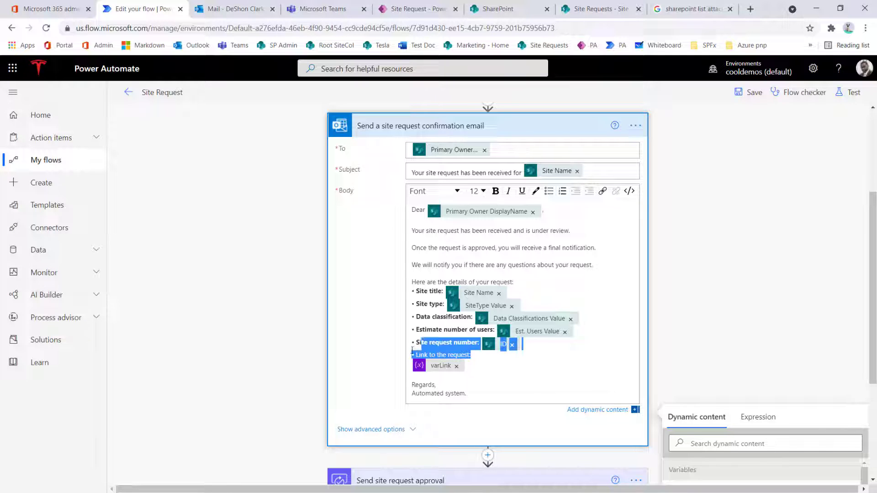
pyautogui.moveTo(475, 370); pyautogui.dragTo(409, 356)
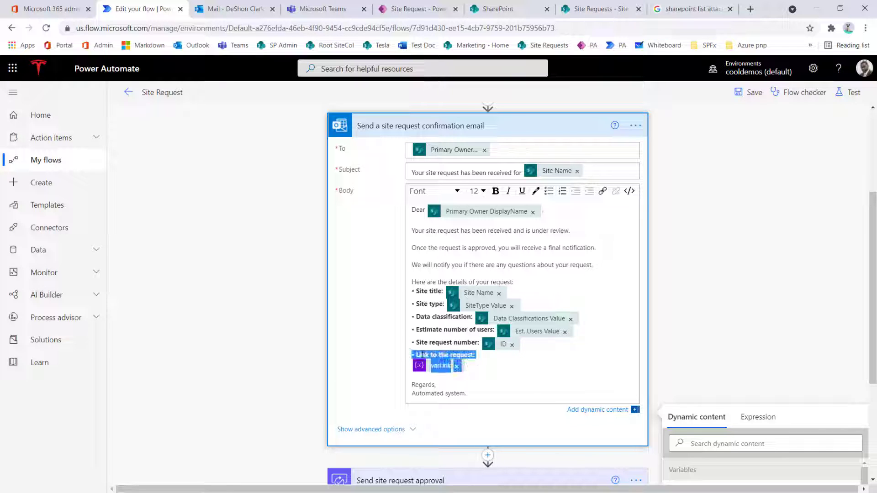
# Step: Delete the blank line above 'Link to the request:' in the approved email body
pyautogui.scroll(-4, 467, 335)
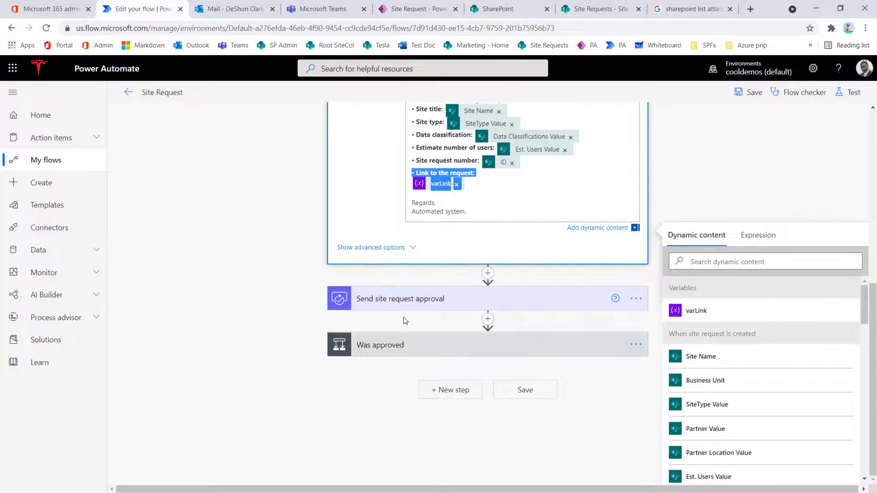
pyautogui.scroll(-5, 402, 352)
pyautogui.scroll(-1, 332, 380)
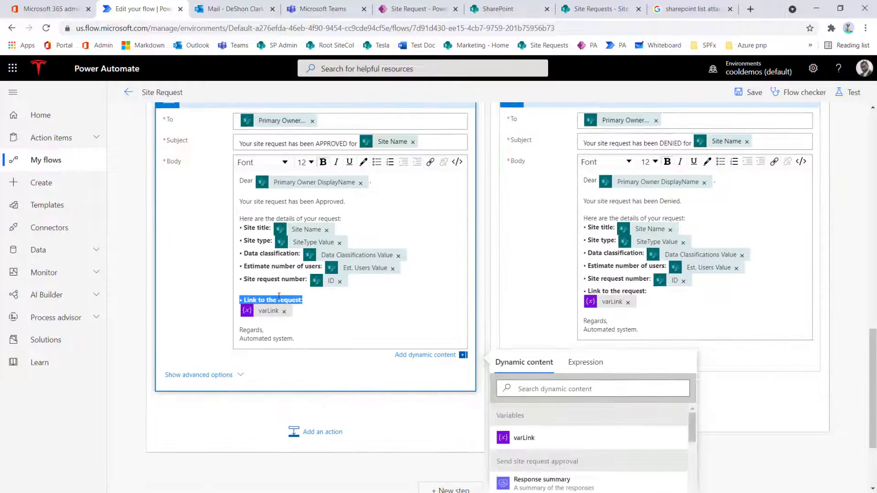
pyautogui.click(277, 290)
pyautogui.press('BackSpace')
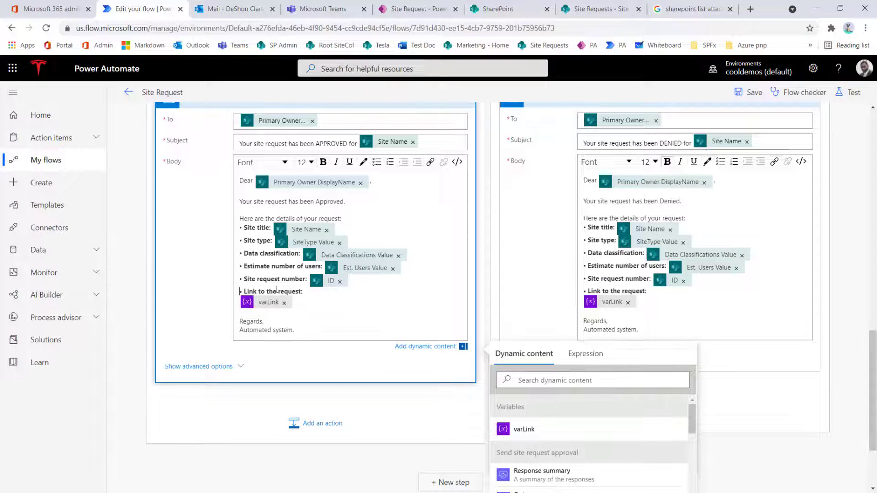
pyautogui.hotkey('ctrl', 'End')
pyautogui.press('BackSpace')
pyautogui.hotkey('ctrl', 'z')
pyautogui.scroll(2, 348, 230)
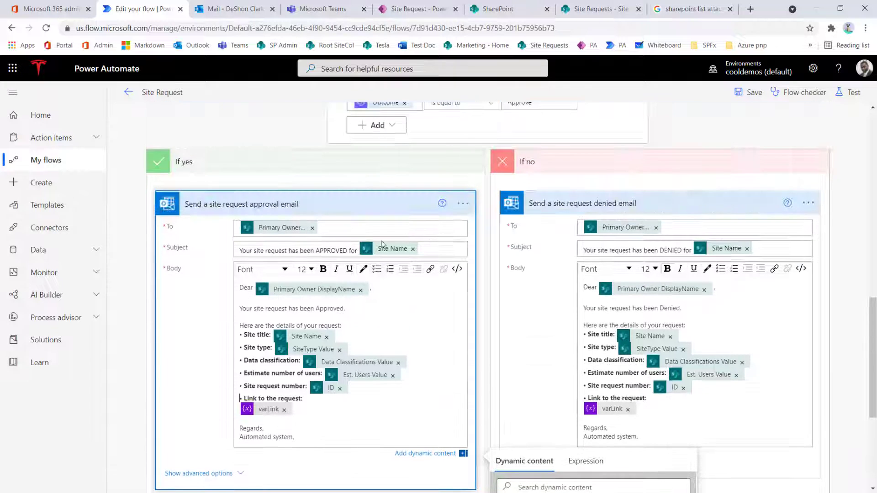
# Step: Set the approval's Item link to Link to item with the description 'Site request'
pyautogui.scroll(3, 599, 390)
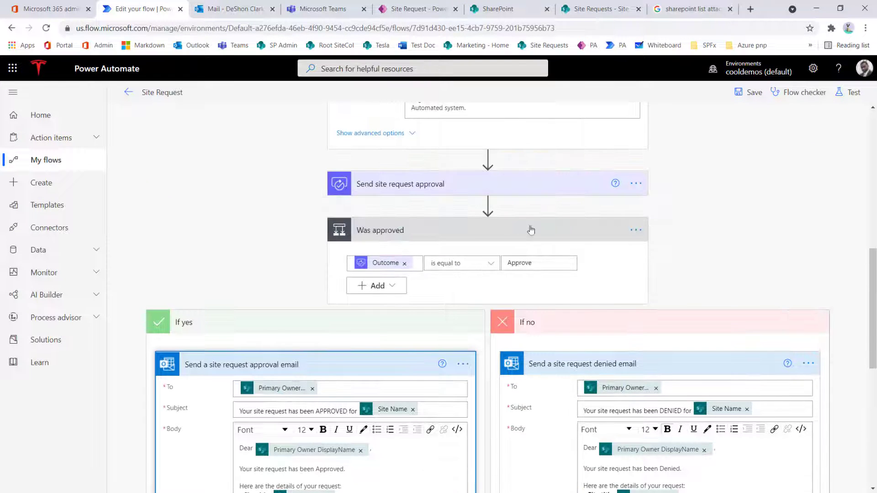
pyautogui.scroll(3, 439, 164)
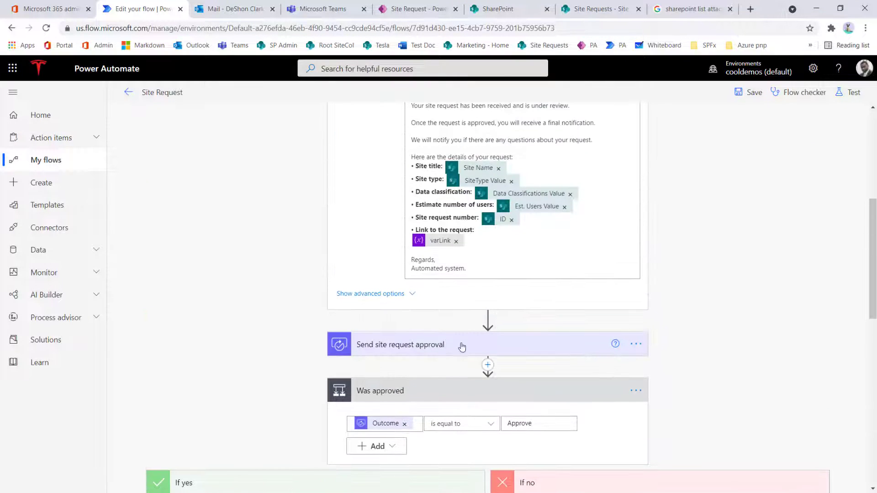
pyautogui.click(455, 348)
pyautogui.scroll(-3, 443, 352)
pyautogui.scroll(-2, 417, 394)
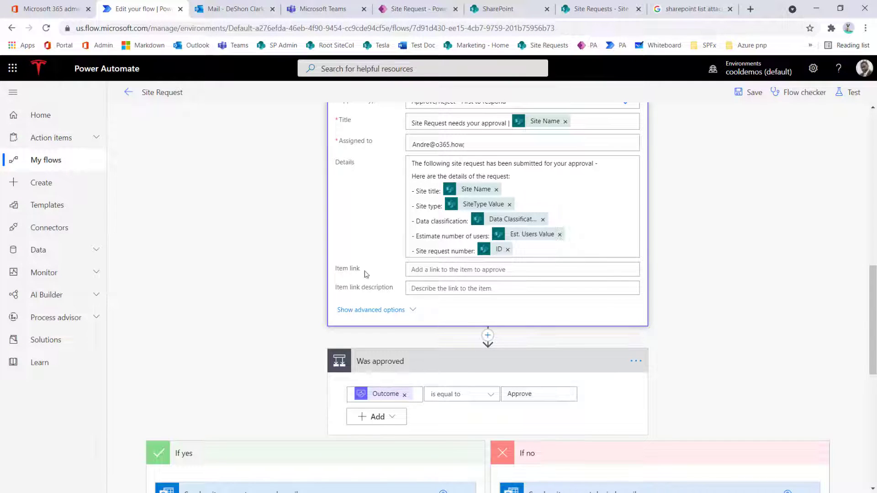
pyautogui.click(458, 273)
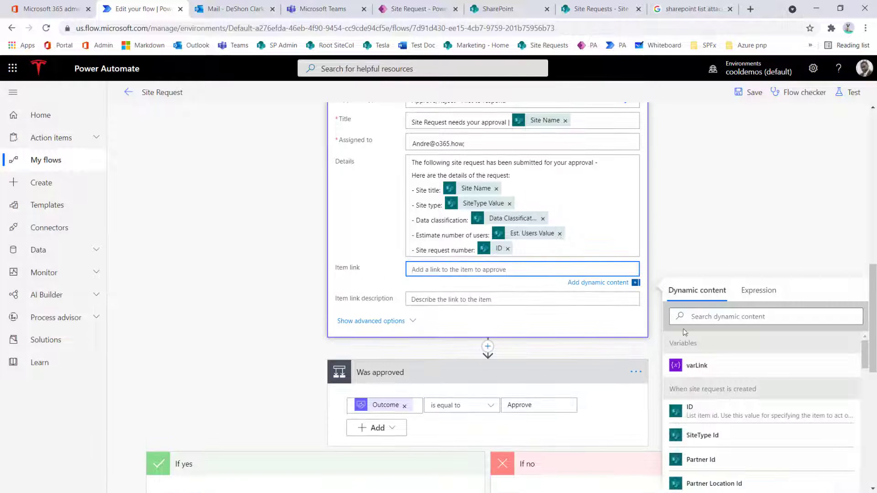
pyautogui.write('link')
pyautogui.click(706, 454)
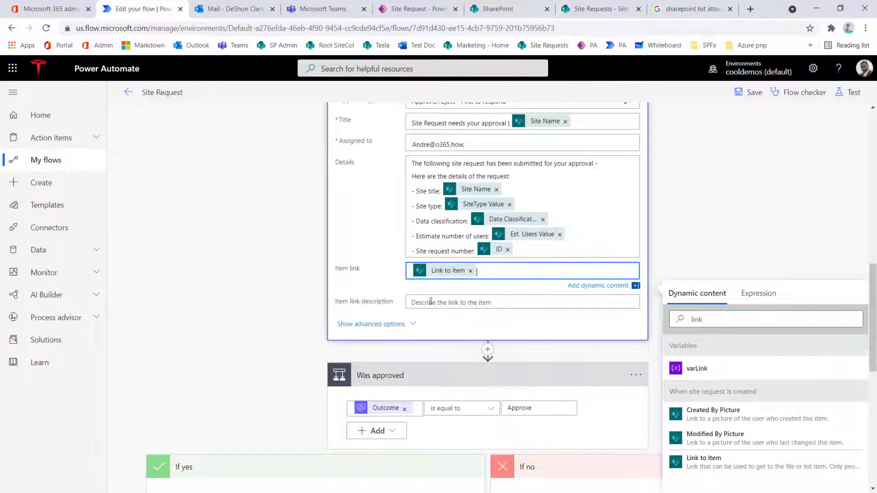
pyautogui.click(433, 301)
pyautogui.write('Site ')
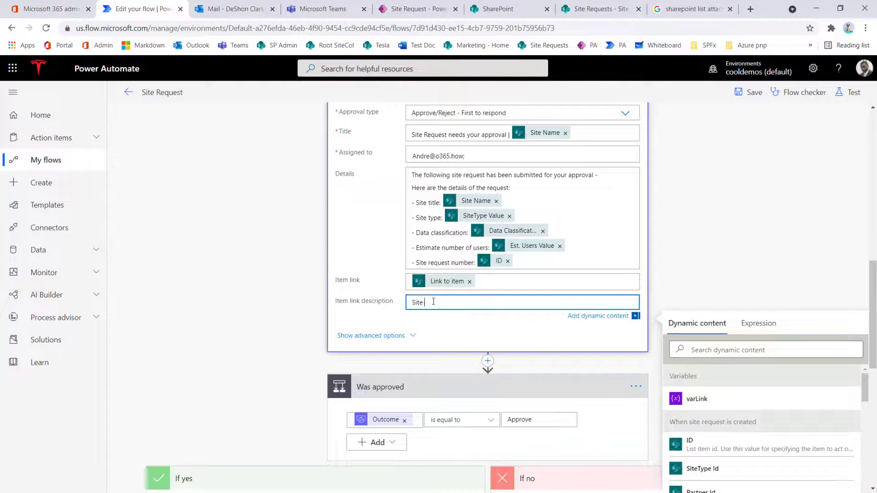
pyautogui.write('request')
pyautogui.click(466, 327)
# Step: Save the flow and run an automatically triggered test
pyautogui.scroll(1, 471, 312)
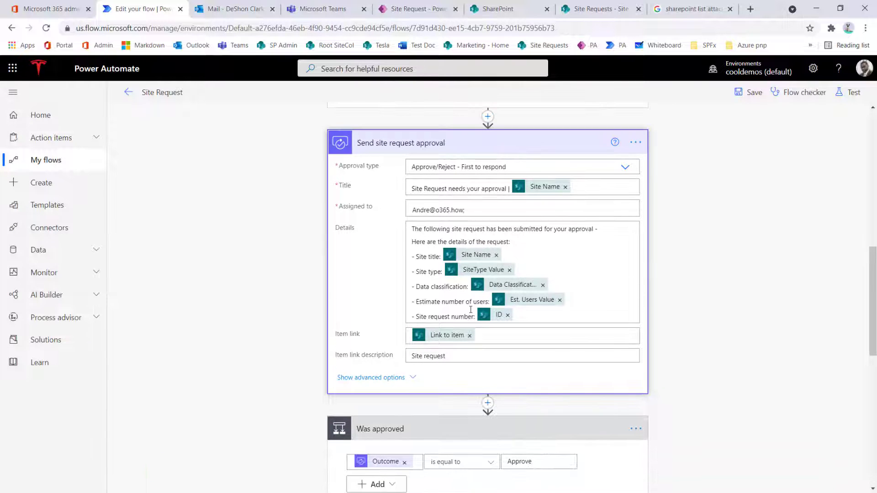
pyautogui.click(752, 93)
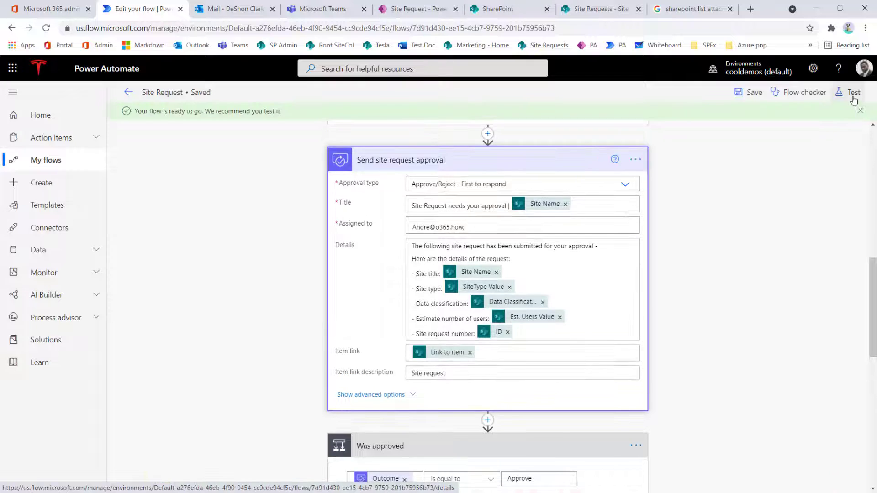
pyautogui.click(851, 92)
pyautogui.click(709, 158)
pyautogui.click(726, 475)
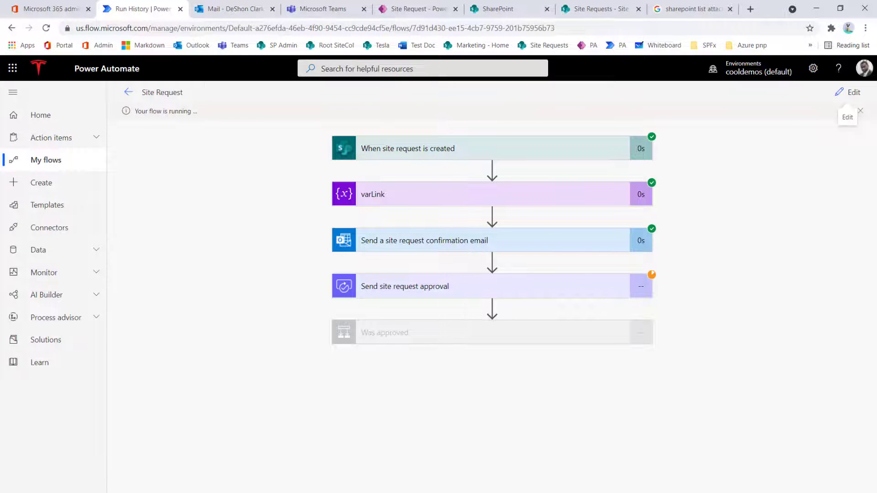
pyautogui.hotkey('alt', 'Tab')
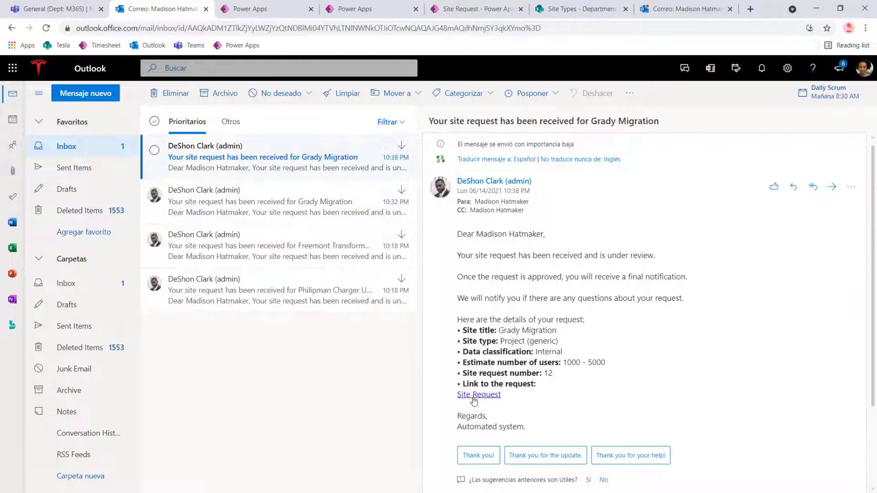
pyautogui.click(477, 395)
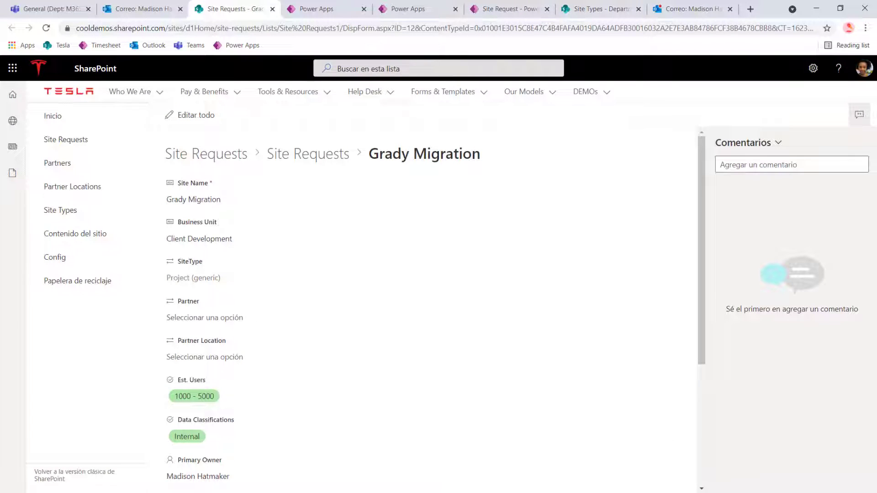
pyautogui.hotkey('alt', 'Tab')
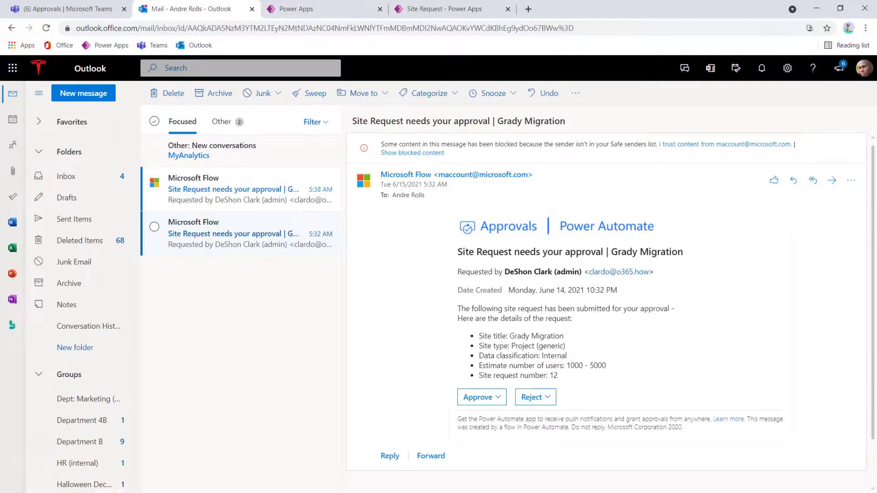
pyautogui.click(236, 197)
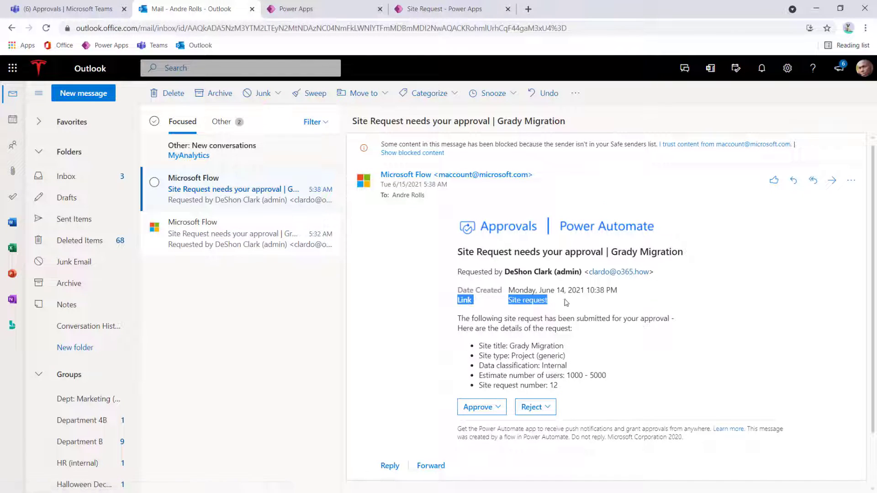
pyautogui.click(528, 301)
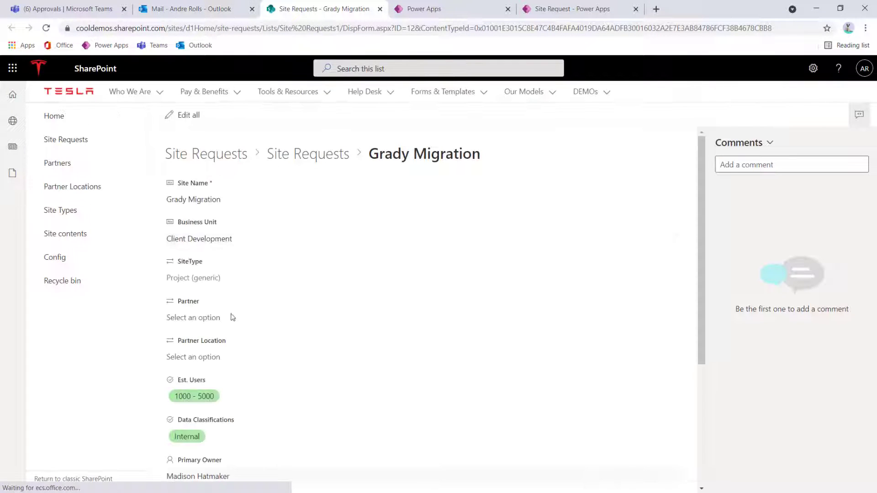
pyautogui.click(380, 9)
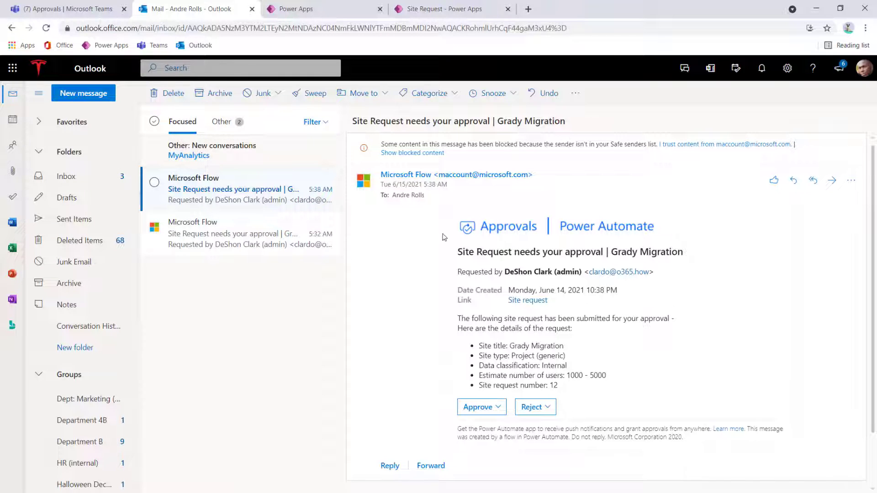
pyautogui.moveTo(571, 272); pyautogui.dragTo(504, 274)
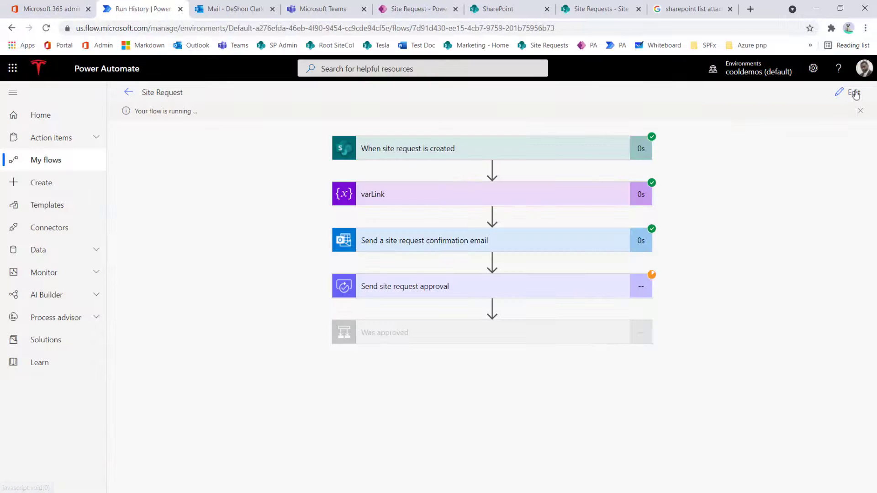
# Step: Reopen the flow for editing, switch the confirmation email action to the service connection, and collapse it
pyautogui.click(847, 92)
pyautogui.click(469, 290)
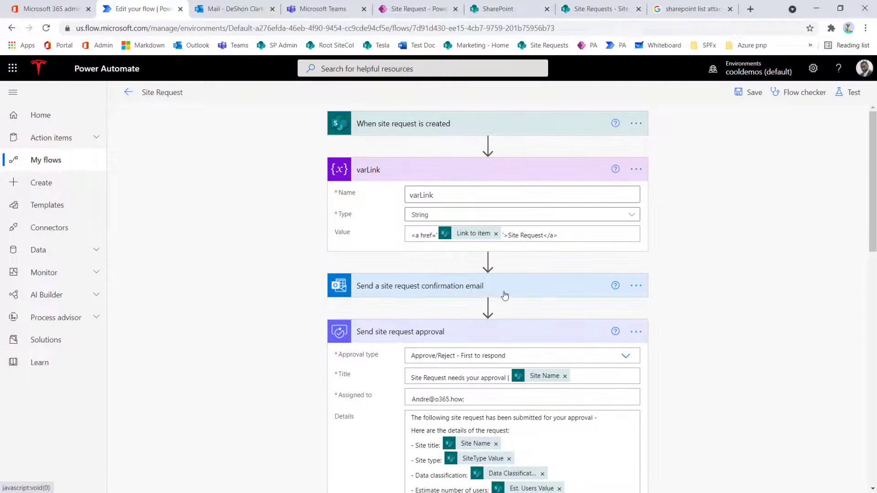
pyautogui.click(635, 286)
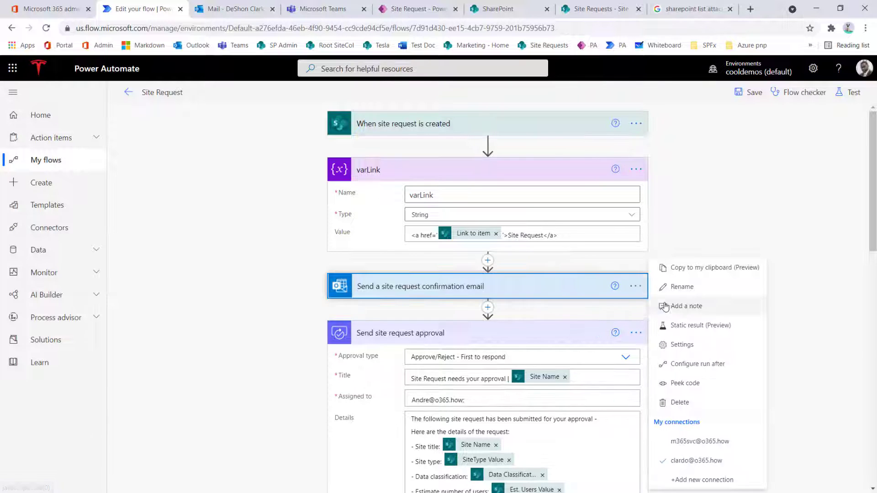
pyautogui.click(681, 443)
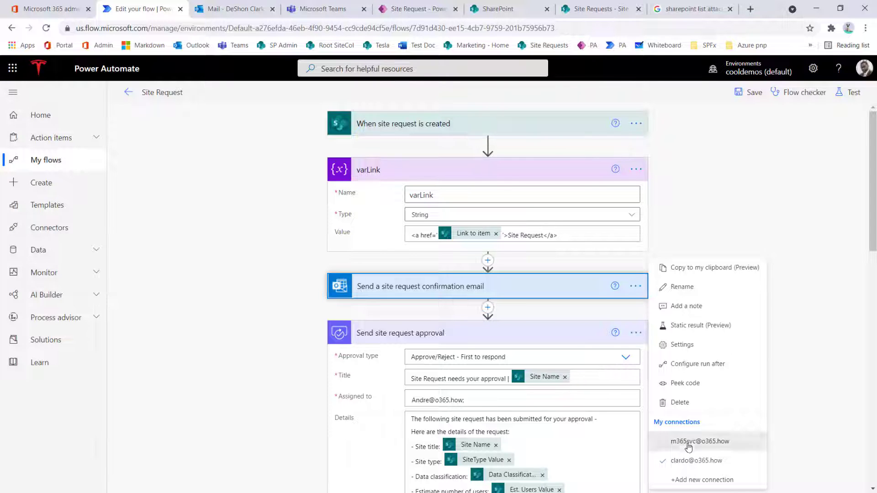
pyautogui.click(536, 287)
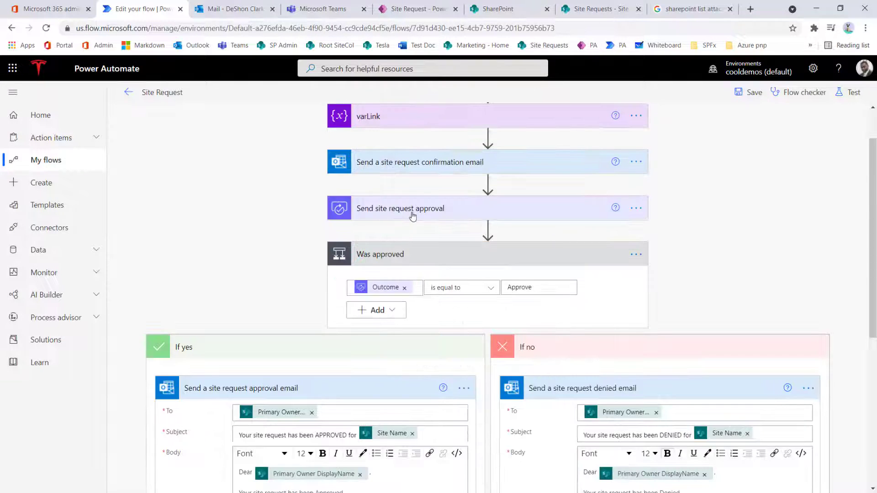
# Step: Fill the approval step's Requestor with the Created By Email dynamic value and check its connection
pyautogui.click(406, 215)
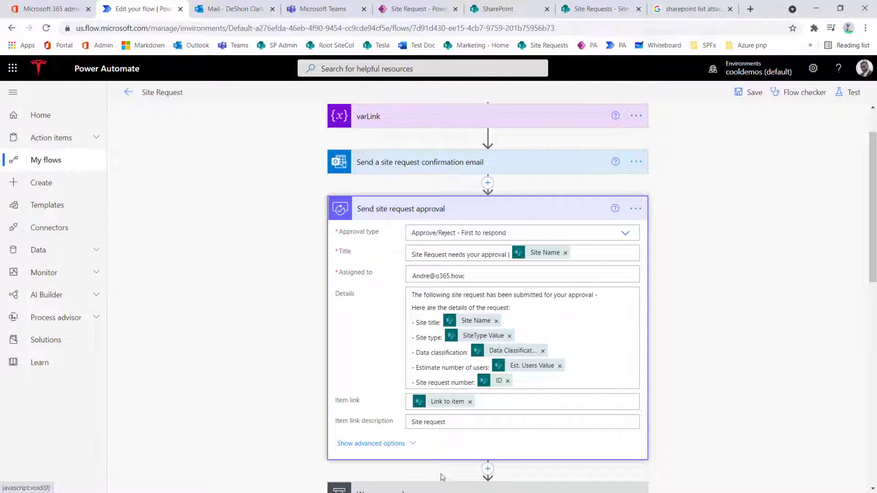
pyautogui.click(371, 444)
pyautogui.scroll(-3, 402, 390)
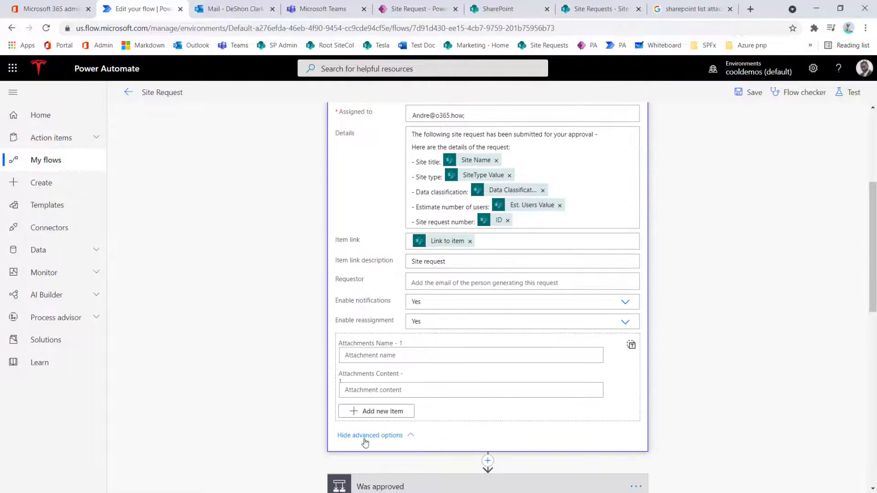
pyautogui.click(435, 282)
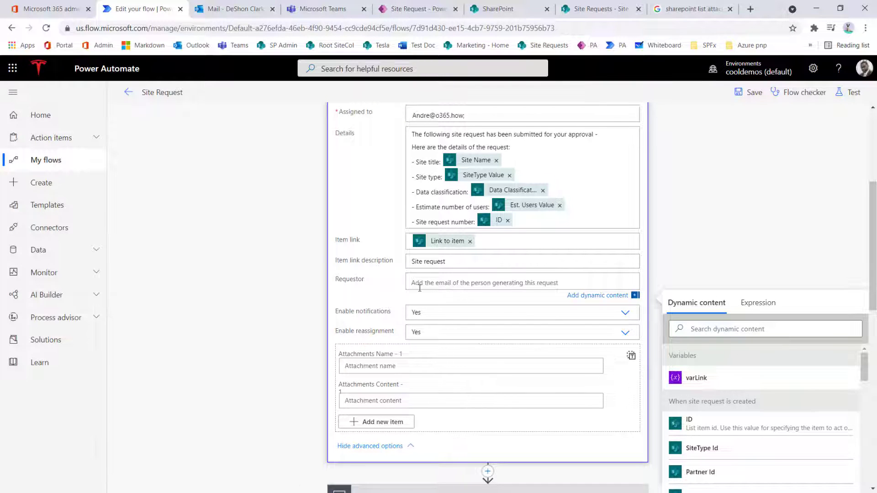
pyautogui.click(712, 330)
pyautogui.write('created')
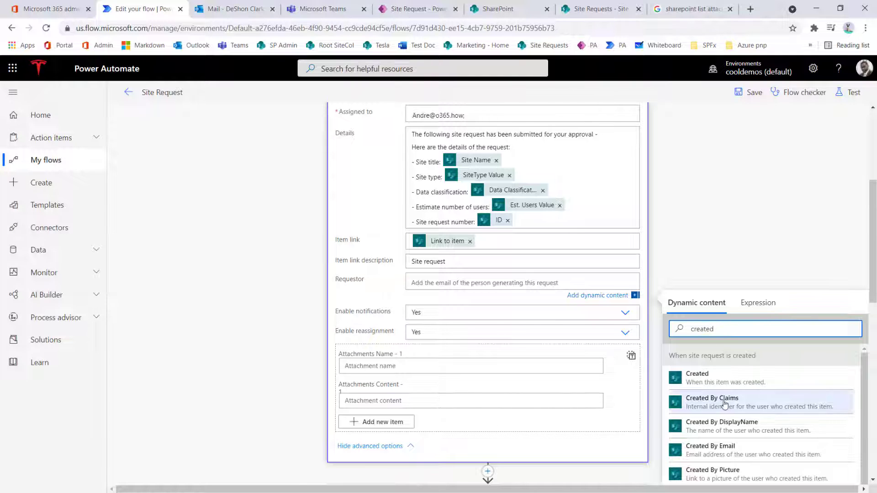
pyautogui.scroll(-1, 732, 449)
pyautogui.click(732, 446)
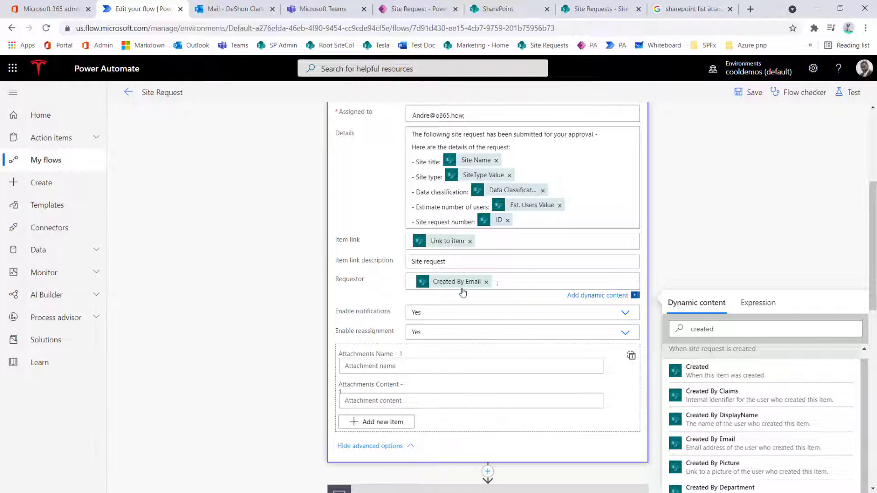
pyautogui.scroll(2, 477, 316)
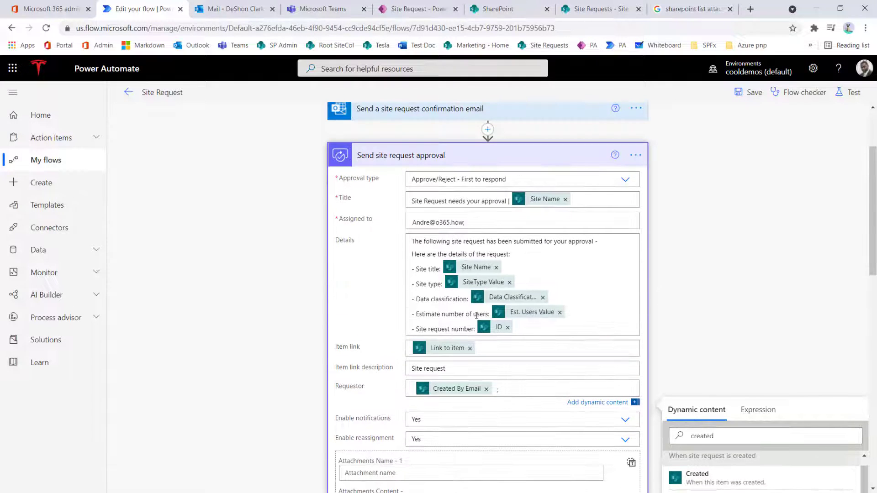
pyautogui.click(636, 155)
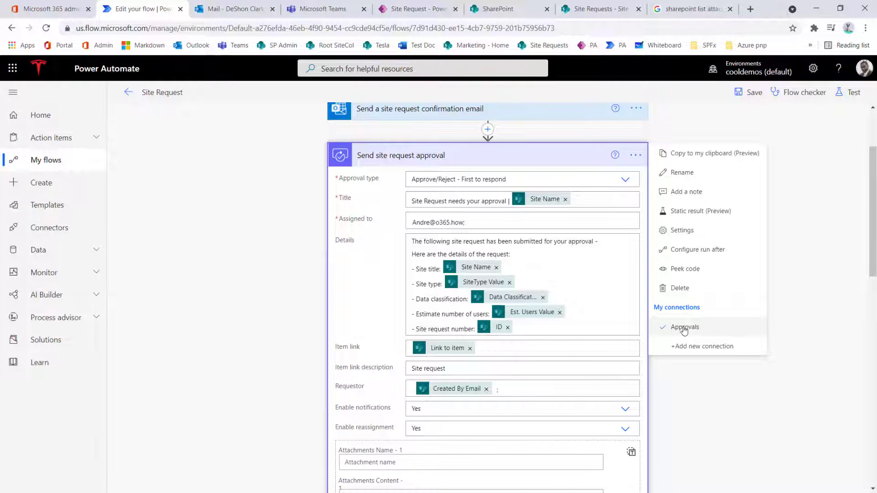
# Step: Save the flow and add the m365 service account as a second owner of Site Request
pyautogui.click(751, 93)
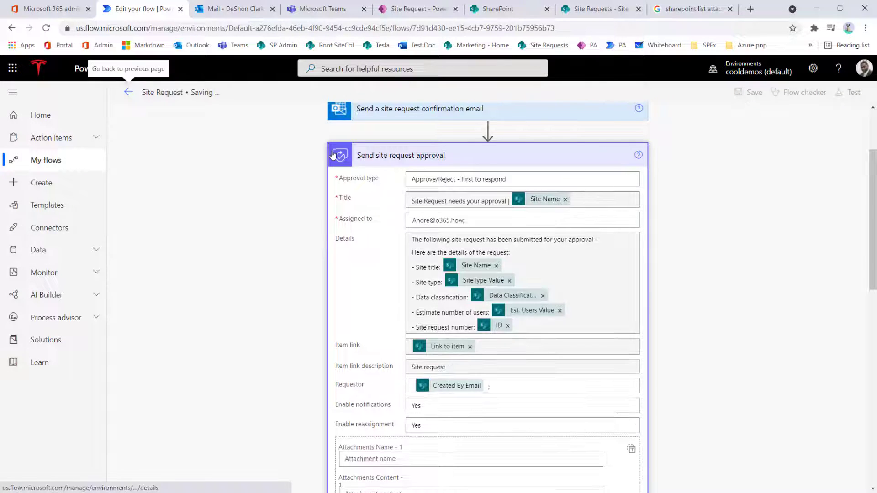
pyautogui.click(128, 92)
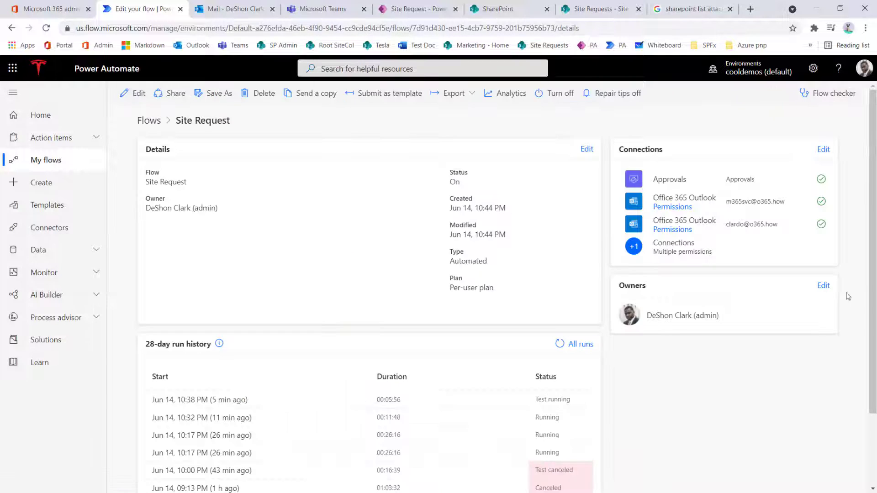
pyautogui.click(824, 287)
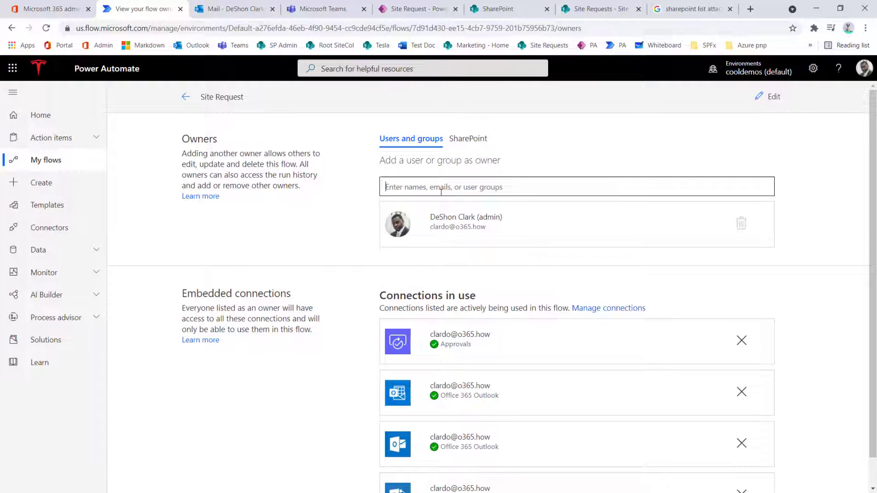
pyautogui.click(441, 191)
pyautogui.write('m365')
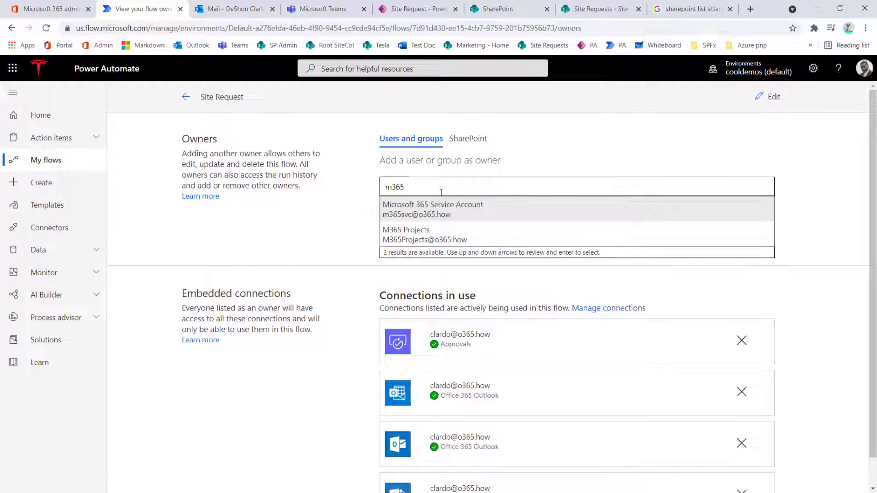
pyautogui.click(459, 212)
pyautogui.click(484, 418)
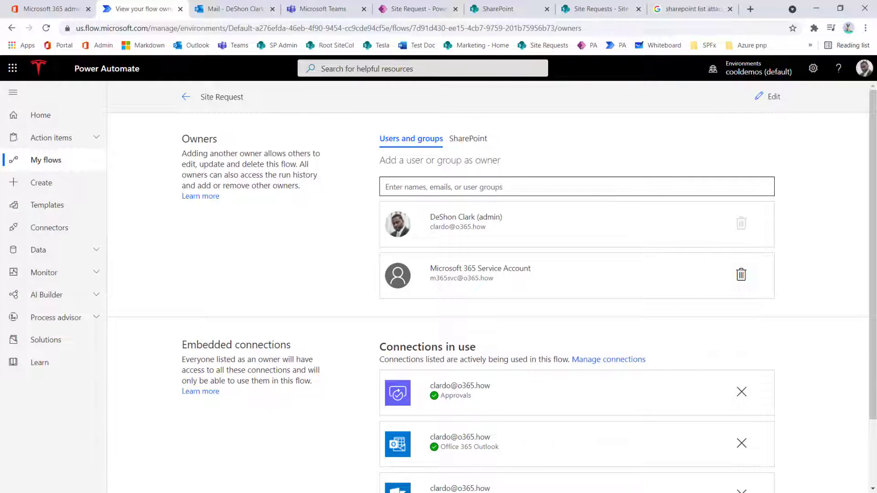
pyautogui.hotkey('alt', 'Tab')
# Step: As the service account, open shared Site Request, use its own Approvals connection, and save
pyautogui.click(188, 112)
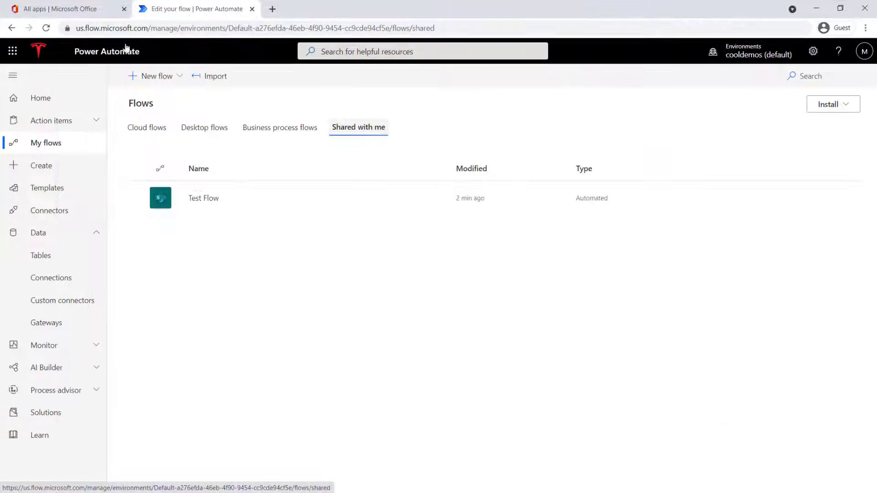
pyautogui.click(46, 28)
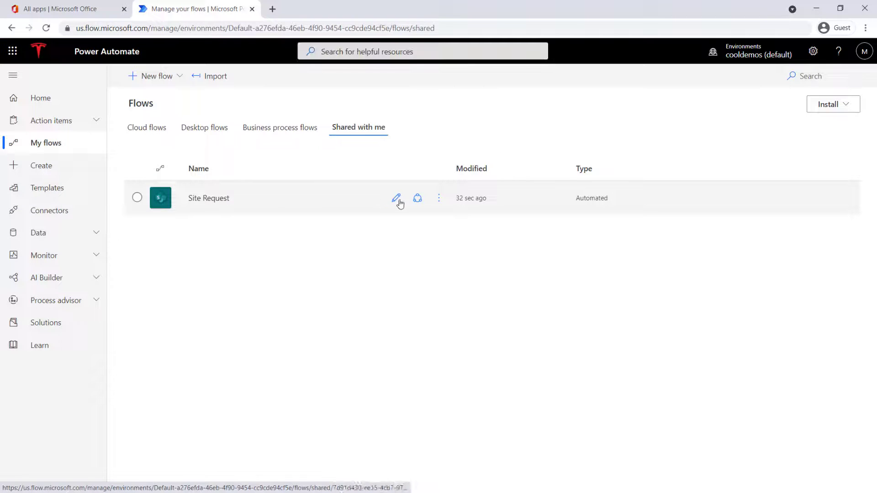
pyautogui.click(396, 199)
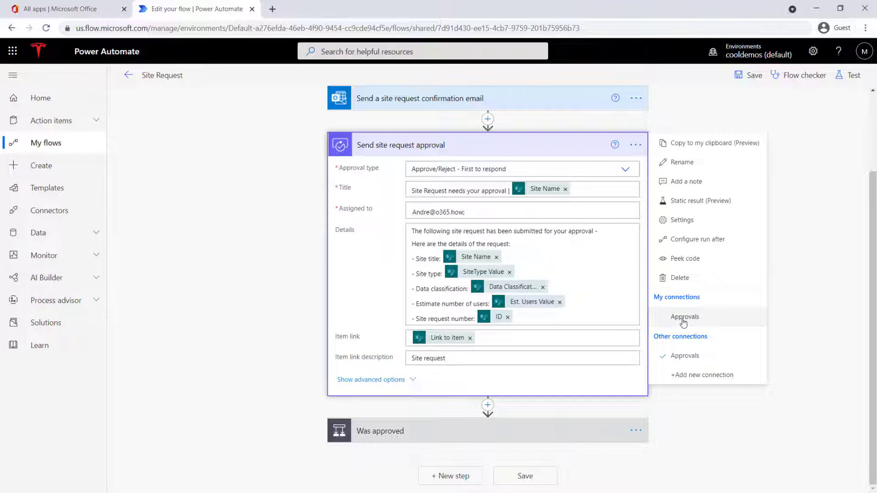
pyautogui.click(684, 322)
pyautogui.scroll(2, 660, 336)
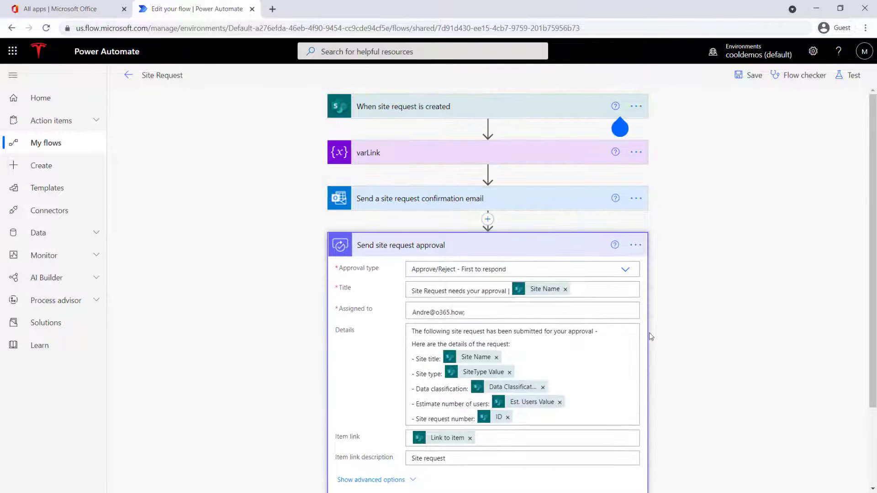
pyautogui.click(752, 75)
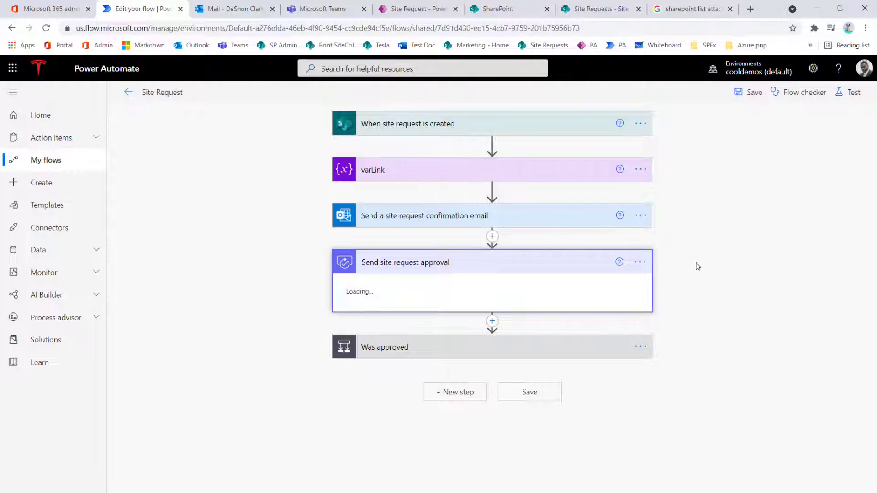
# Step: Check the approval step's connection, then leave the editor without saving changes
pyautogui.click(636, 263)
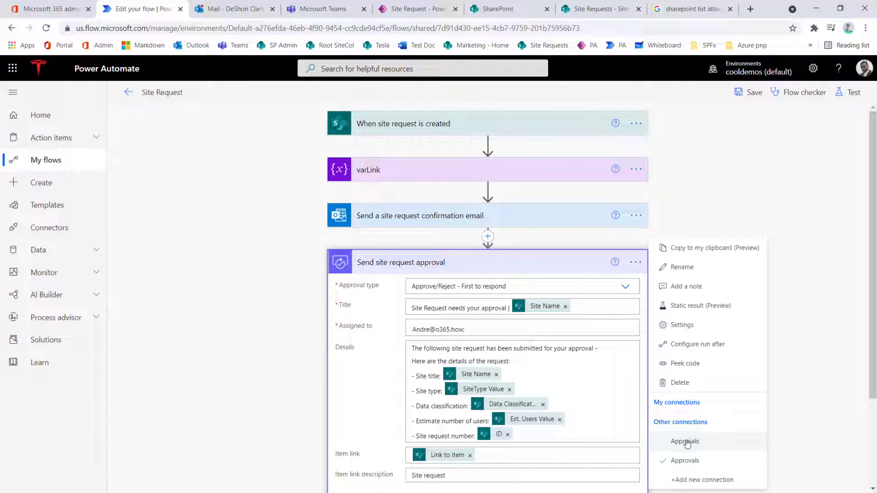
pyautogui.click(128, 93)
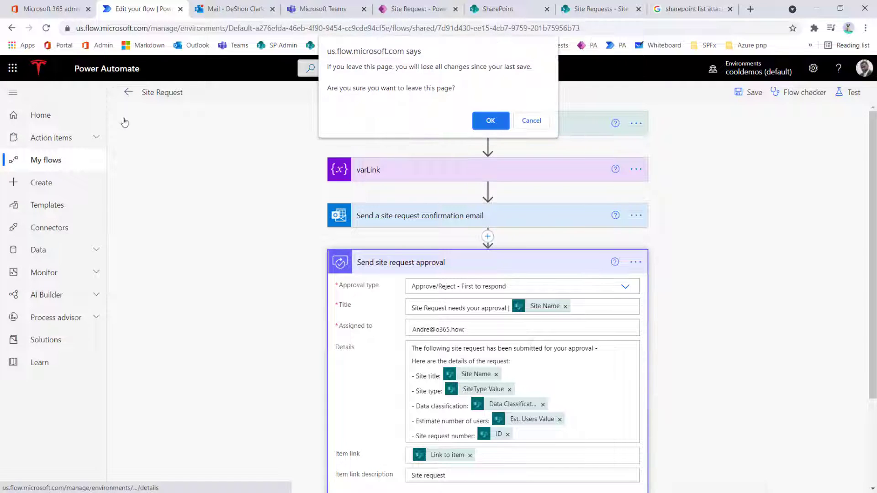
pyautogui.click(488, 120)
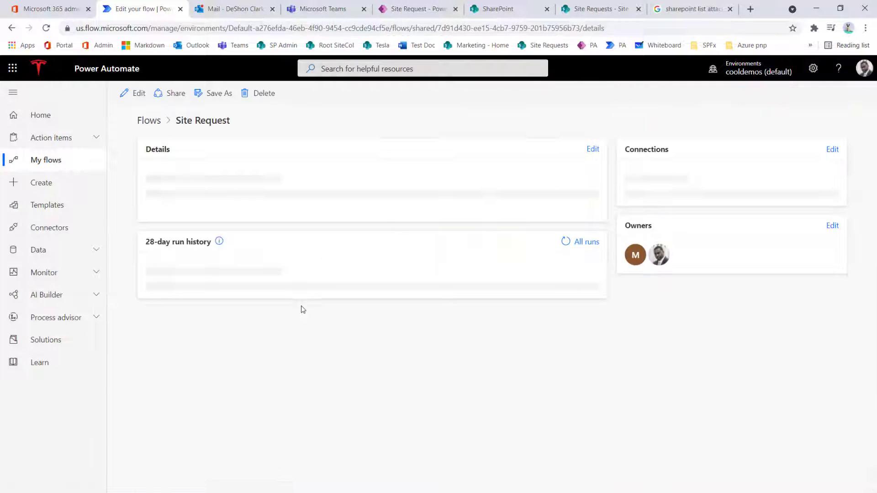
# Step: Remove the unused Approvals connection from Site Request's other connections and return to details
pyautogui.click(823, 150)
pyautogui.scroll(-4, 493, 264)
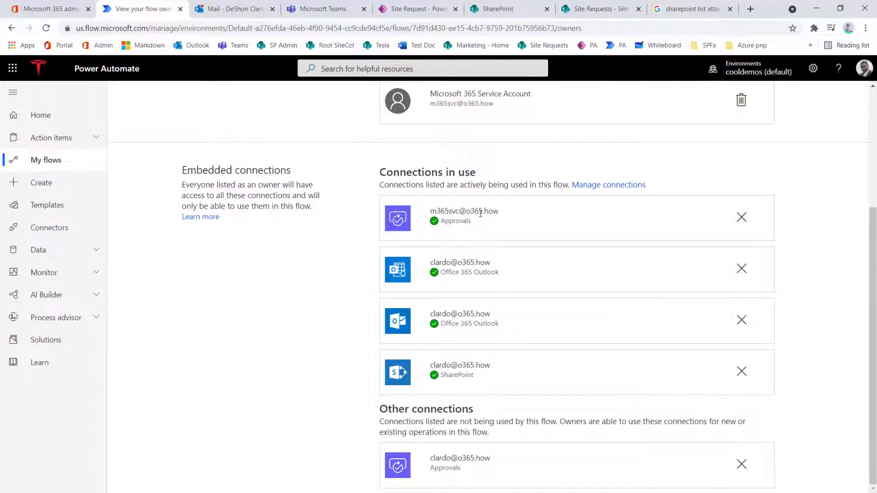
pyautogui.moveTo(498, 212); pyautogui.dragTo(432, 213)
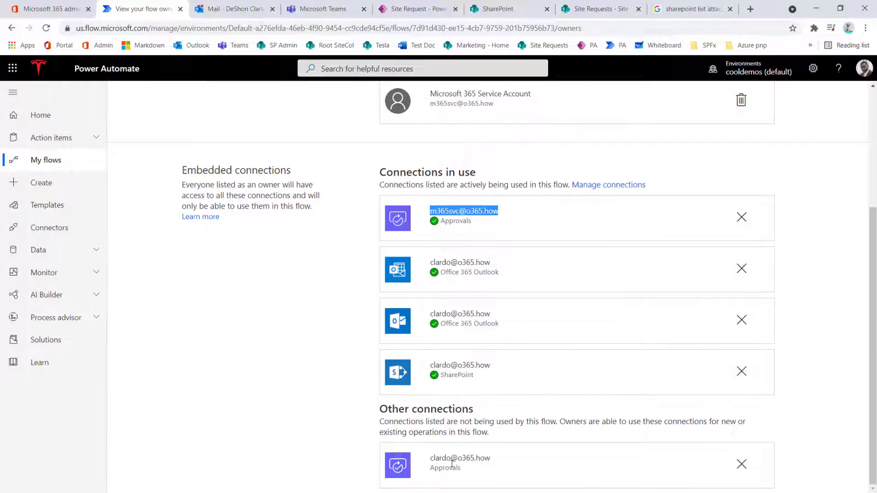
pyautogui.moveTo(431, 458); pyautogui.dragTo(502, 459)
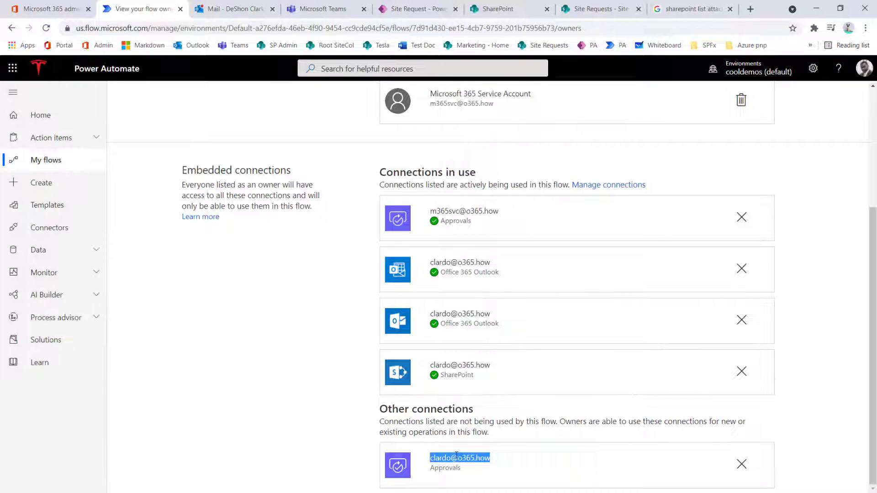
pyautogui.click(742, 464)
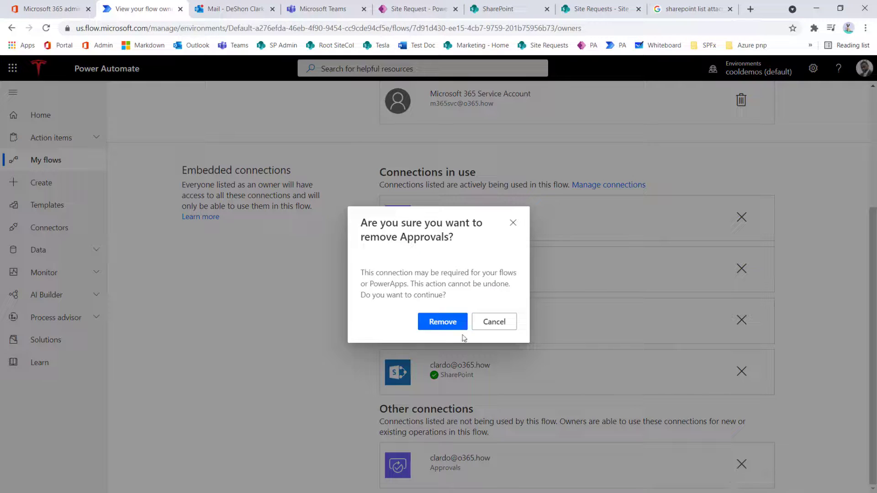
pyautogui.click(452, 324)
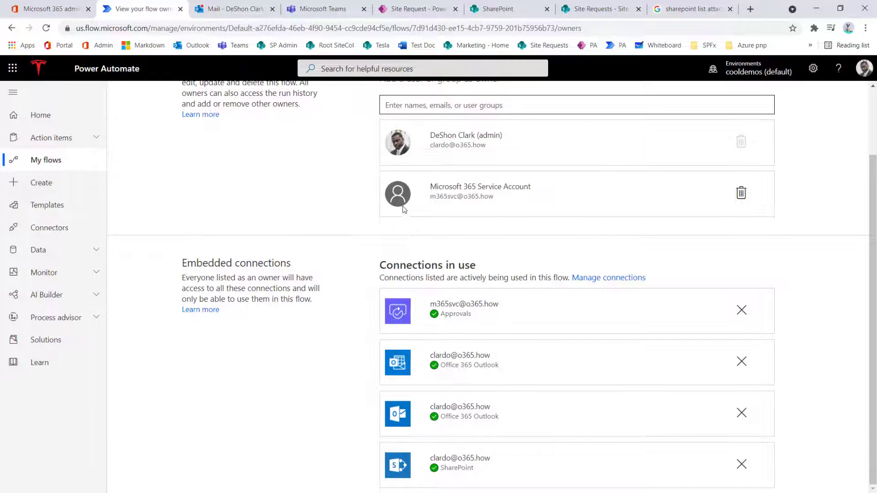
pyautogui.scroll(2, 404, 210)
pyautogui.click(182, 95)
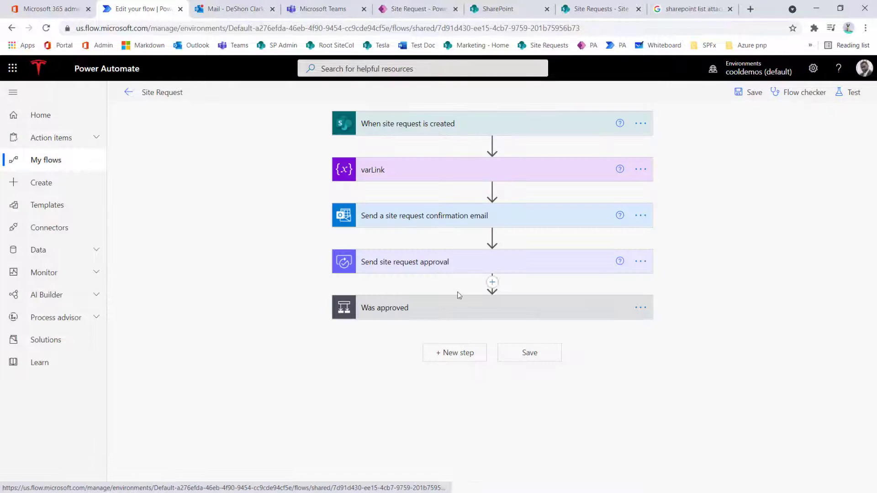
# Step: Save and test Site Request automatically with the most recently used trigger run
pyautogui.click(853, 98)
pyautogui.click(710, 157)
pyautogui.click(727, 177)
pyautogui.click(713, 198)
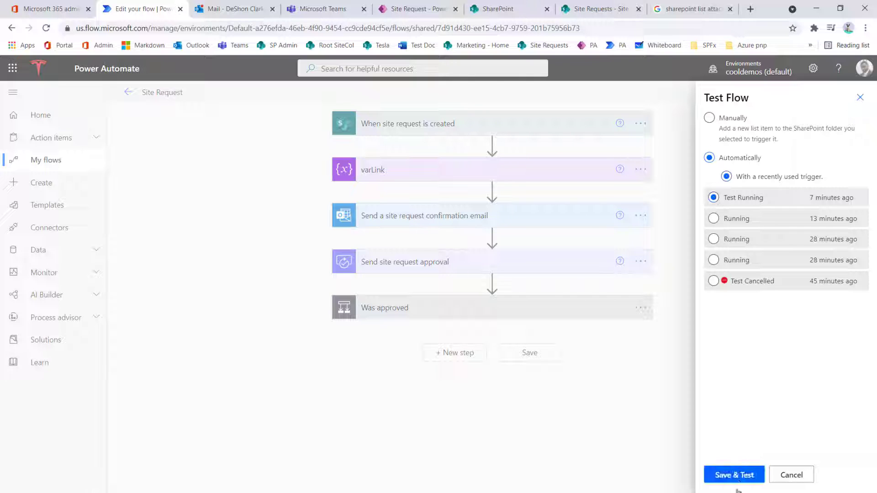
pyautogui.click(732, 475)
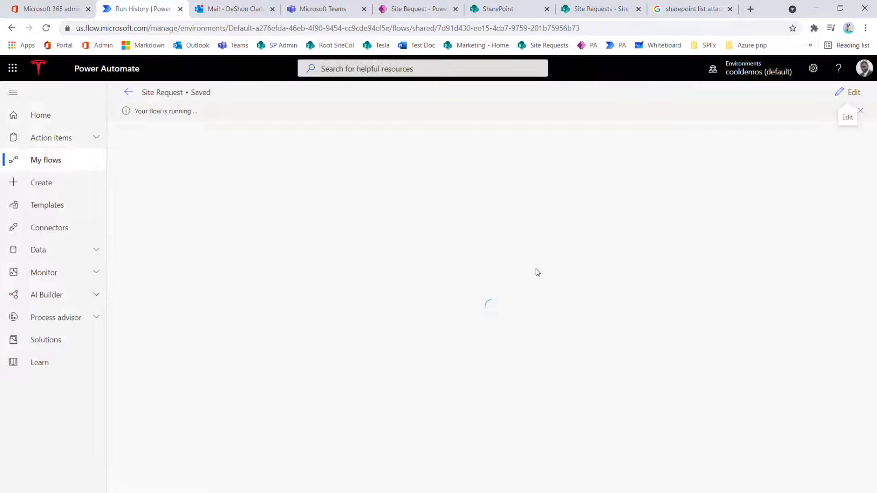
pyautogui.click(231, 10)
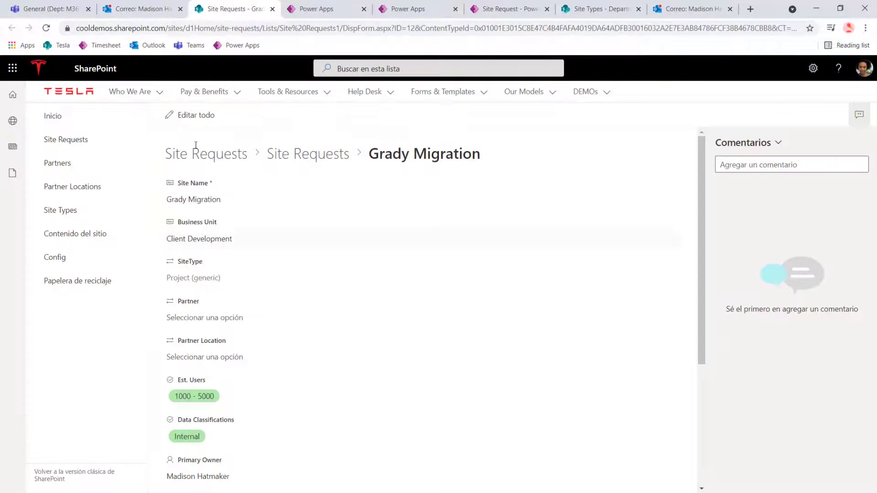
# Step: Switch to the requester's browser showing the Grady Migration site request item
pyautogui.click(141, 8)
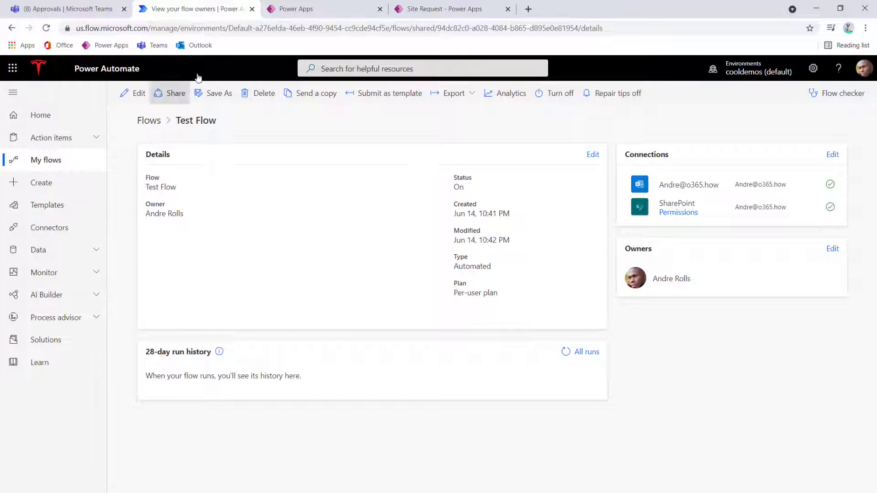
# Step: Open the approver's mailbox in a new tab and review the newest site request approval email
pyautogui.rightClick(196, 45)
pyautogui.click(215, 55)
pyautogui.click(227, 192)
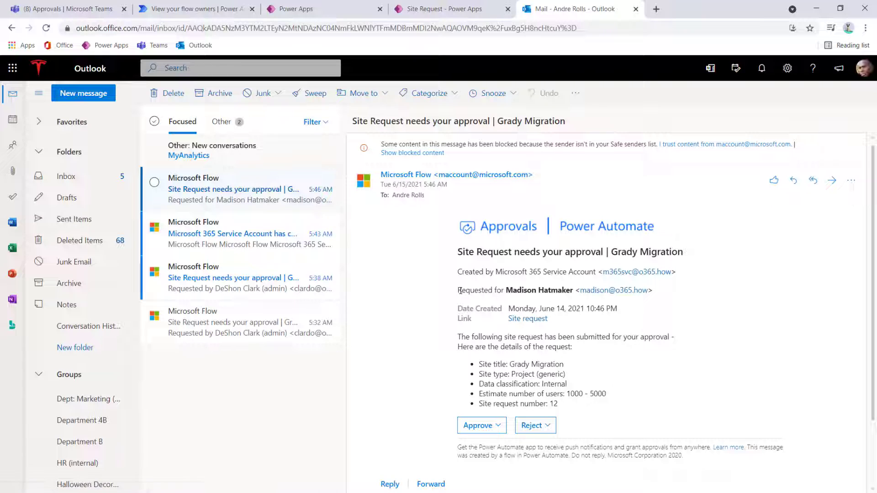
pyautogui.moveTo(457, 290); pyautogui.dragTo(570, 289)
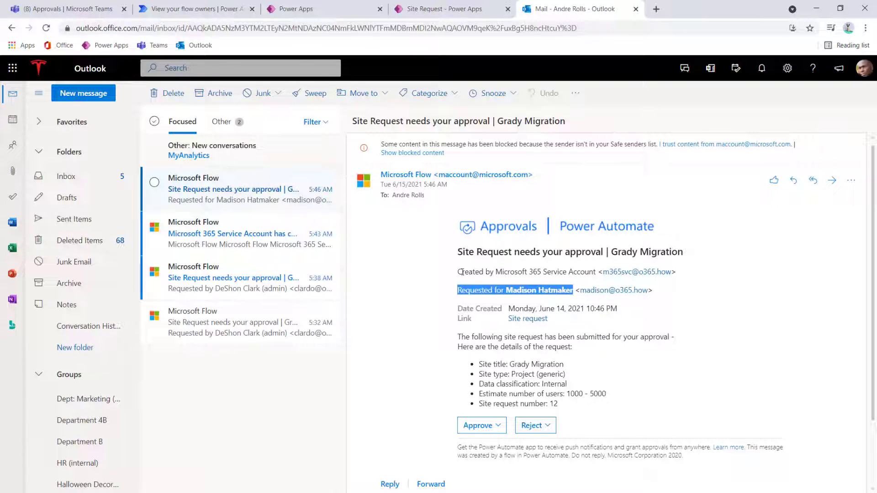
pyautogui.moveTo(462, 272); pyautogui.dragTo(598, 274)
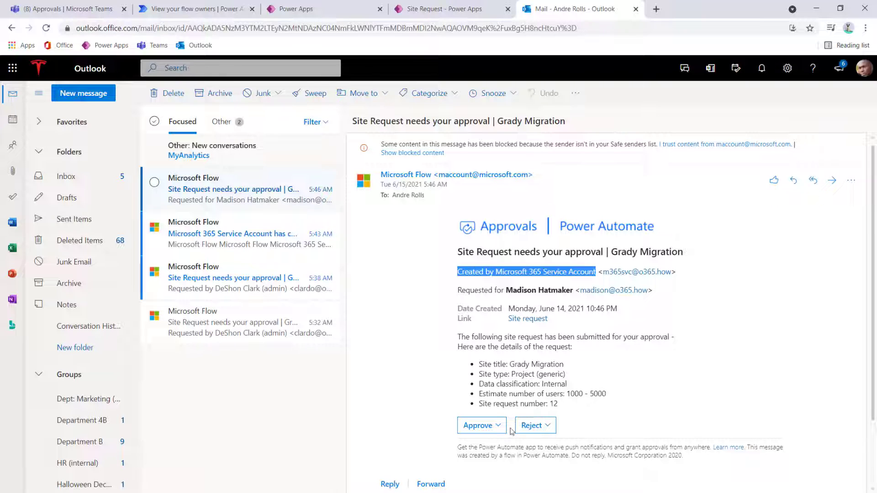
# Step: Reject the request with the comment 'this is a dup site' and submit
pyautogui.click(543, 427)
pyautogui.click(530, 310)
pyautogui.write('this is a dup site')
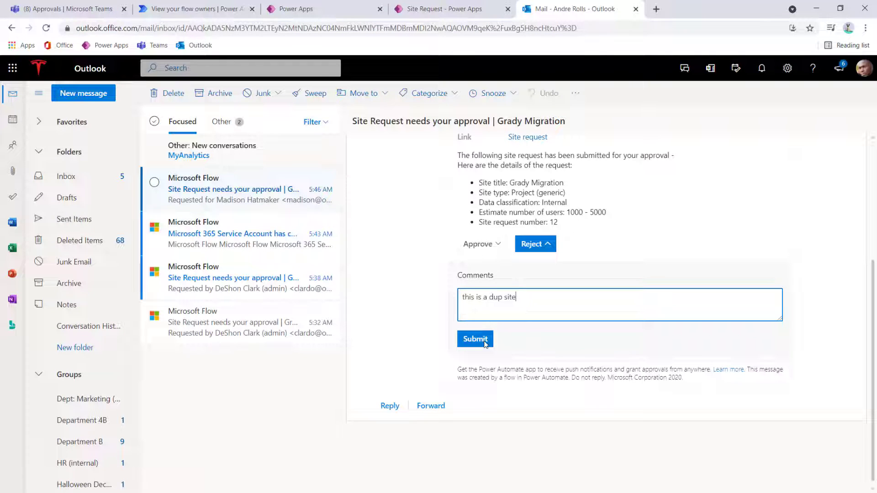
pyautogui.click(475, 339)
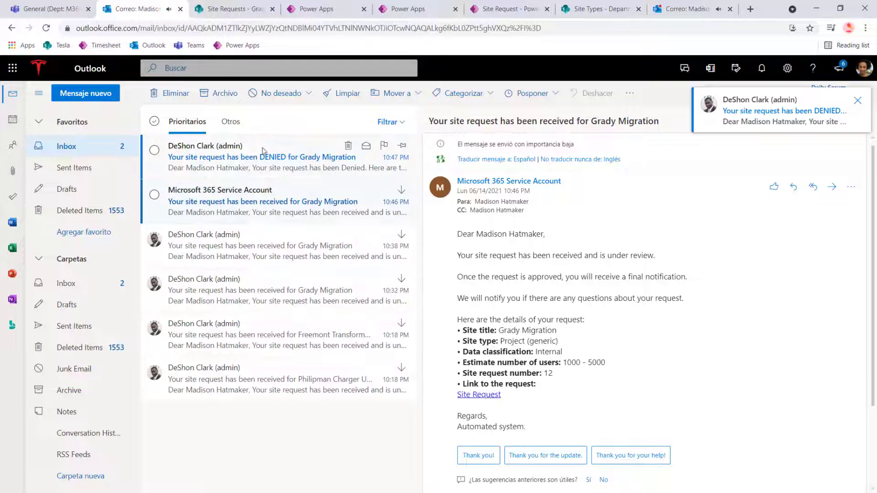
# Step: Open the Grady Migration DENIED email in the requester's inbox
pyautogui.click(264, 166)
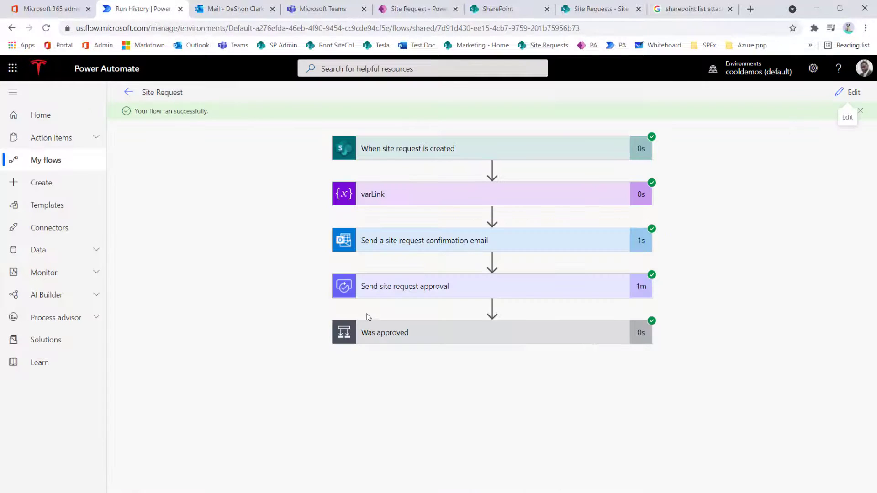
# Step: Add an Initialize variable step after varLink named varComments with type String
pyautogui.click(445, 294)
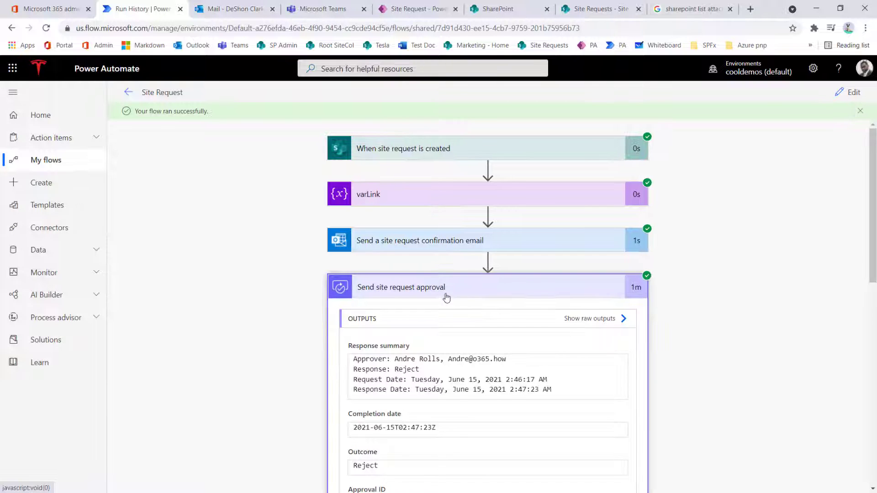
pyautogui.click(851, 91)
pyautogui.click(492, 192)
pyautogui.click(453, 230)
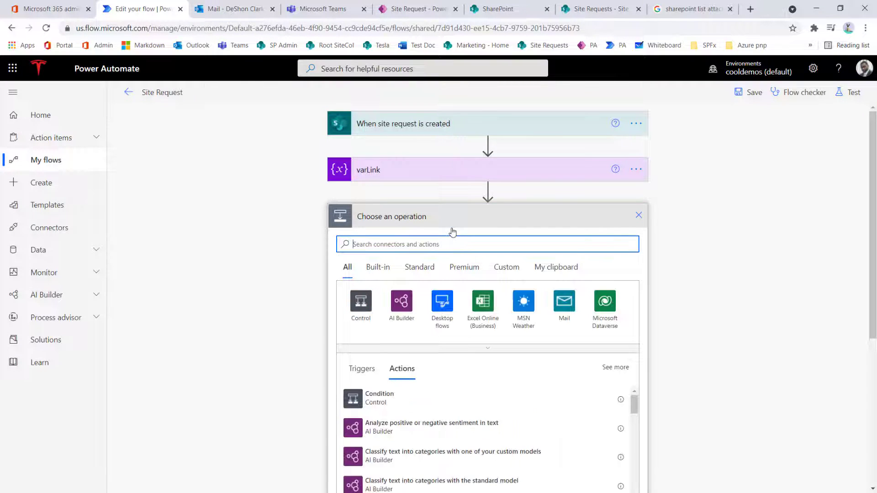
pyautogui.write('init')
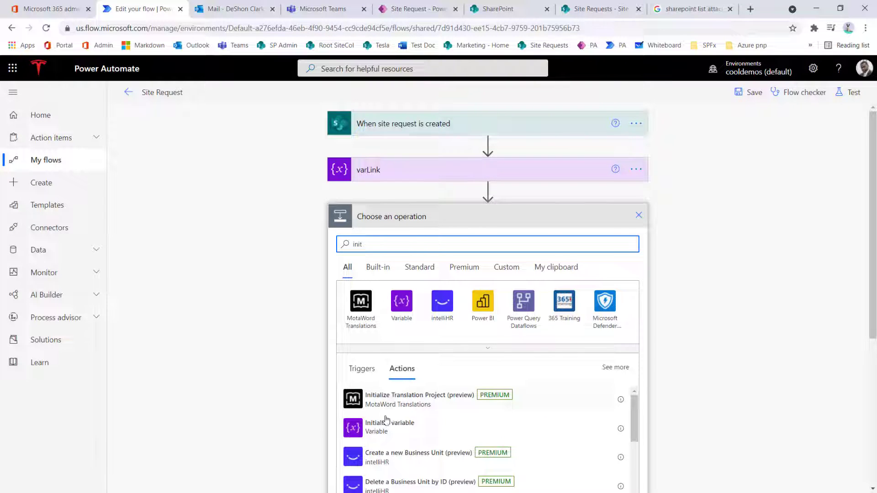
pyautogui.click(381, 427)
pyautogui.click(519, 245)
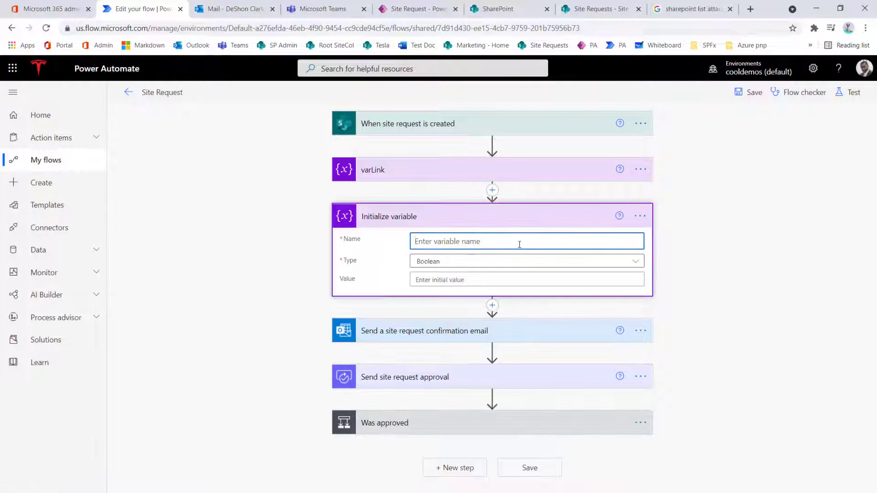
pyautogui.write('varComments')
pyautogui.rightClick(640, 274)
pyautogui.click(503, 261)
pyautogui.click(451, 336)
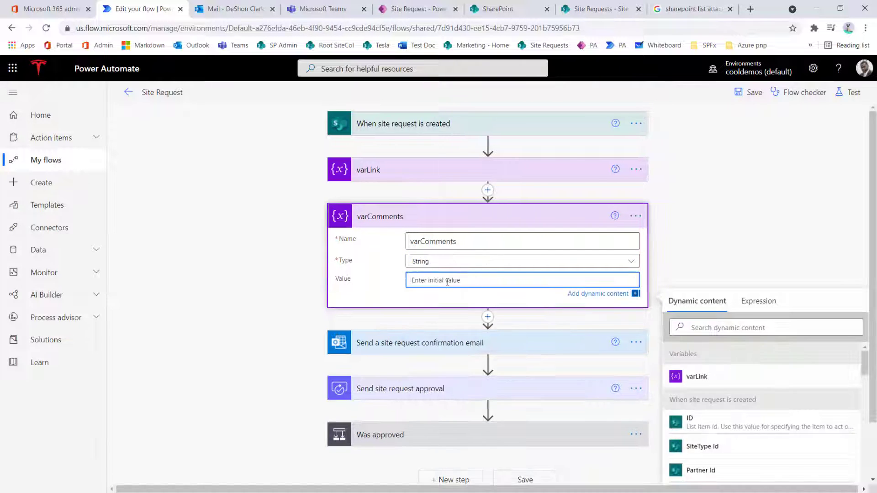
pyautogui.click(465, 222)
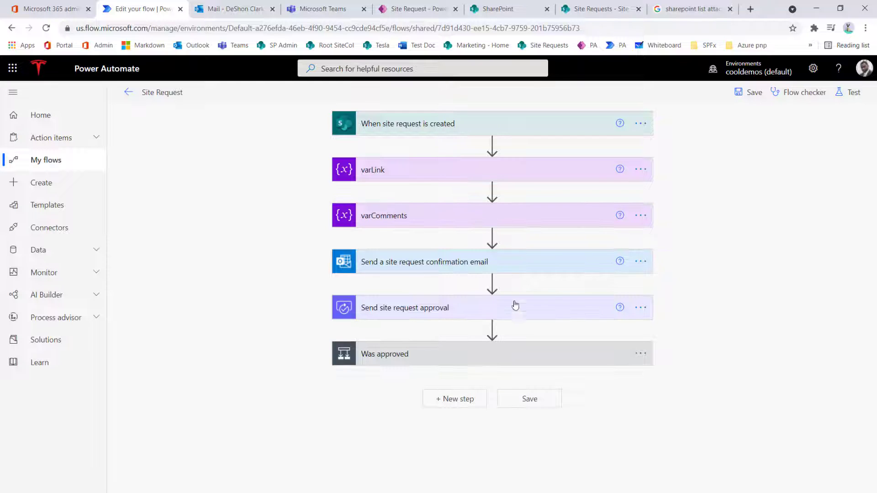
# Step: Expand the approval step and the Was approved condition's branches to review them
pyautogui.click(437, 319)
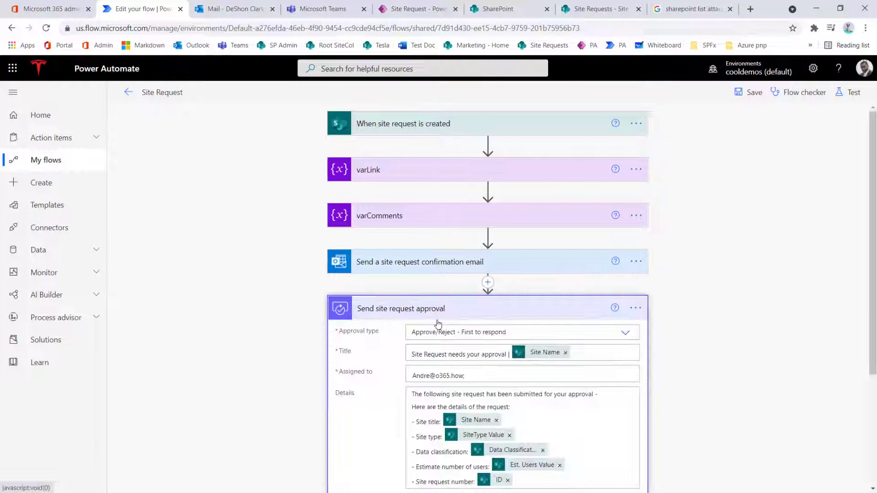
pyautogui.scroll(-3, 461, 389)
pyautogui.click(482, 437)
pyautogui.scroll(-4, 484, 393)
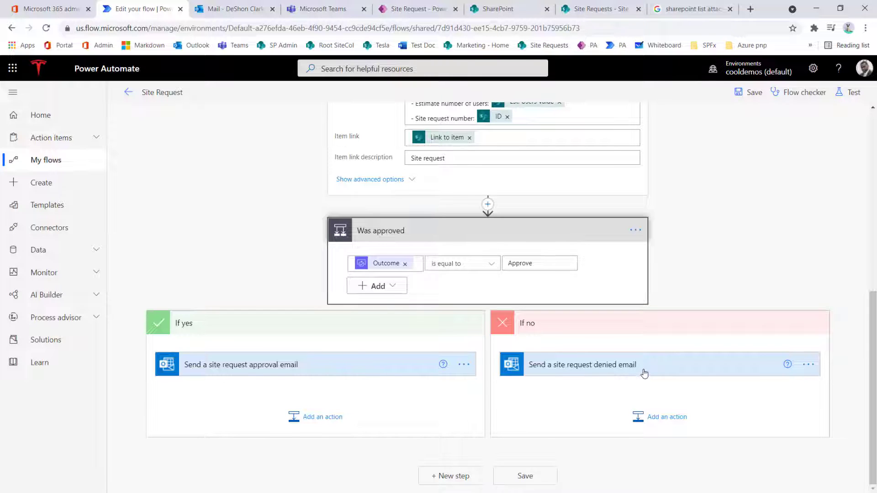
# Step: In the If no branch, add a Set variable action setting varComments to Responses Comments
pyautogui.click(670, 417)
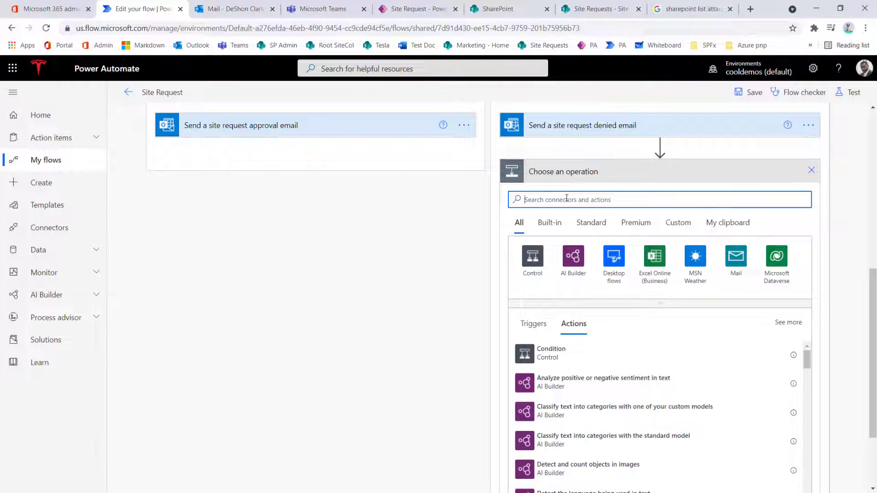
pyautogui.write('set var')
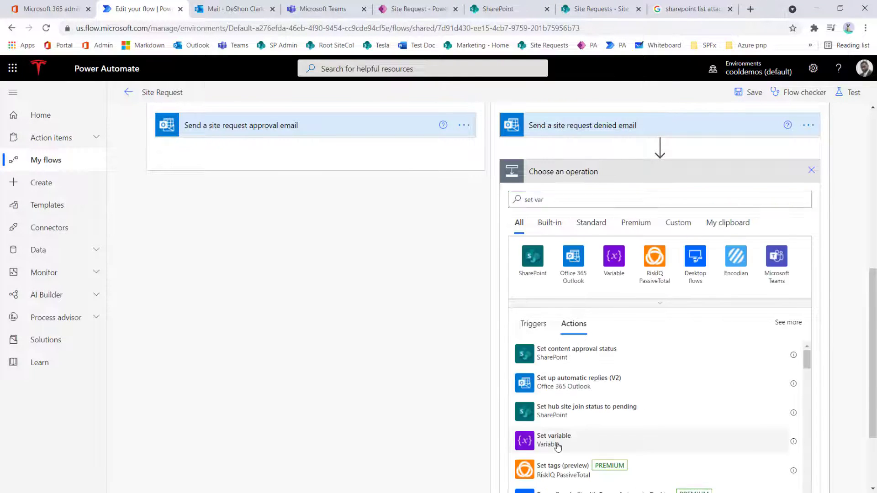
pyautogui.click(554, 440)
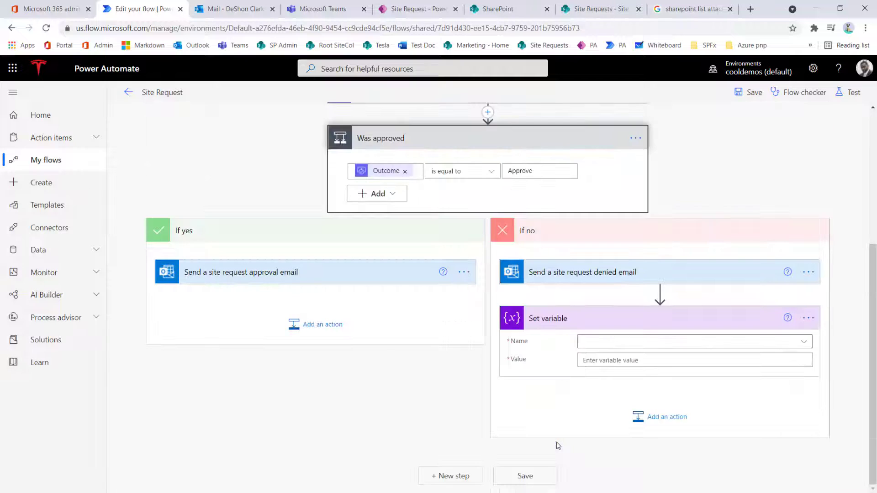
pyautogui.click(632, 348)
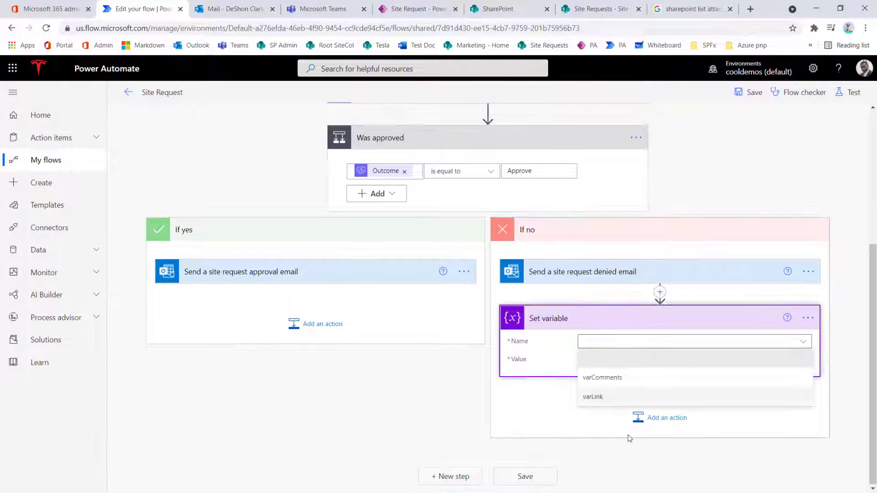
pyautogui.click(607, 377)
pyautogui.click(609, 362)
pyautogui.click(741, 305)
pyautogui.write('comment')
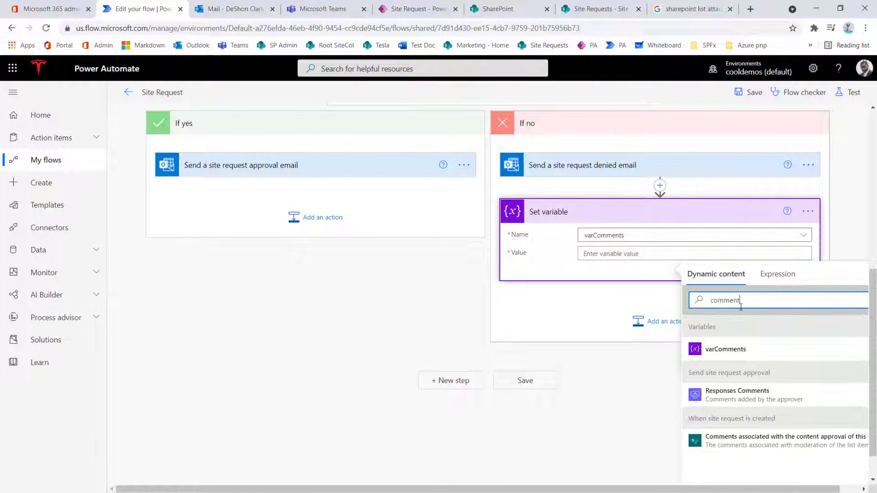
pyautogui.click(737, 393)
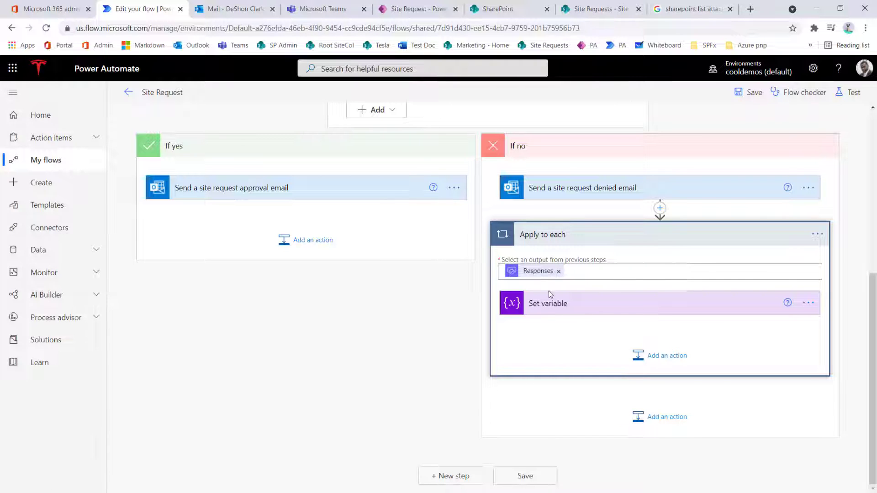
pyautogui.click(564, 309)
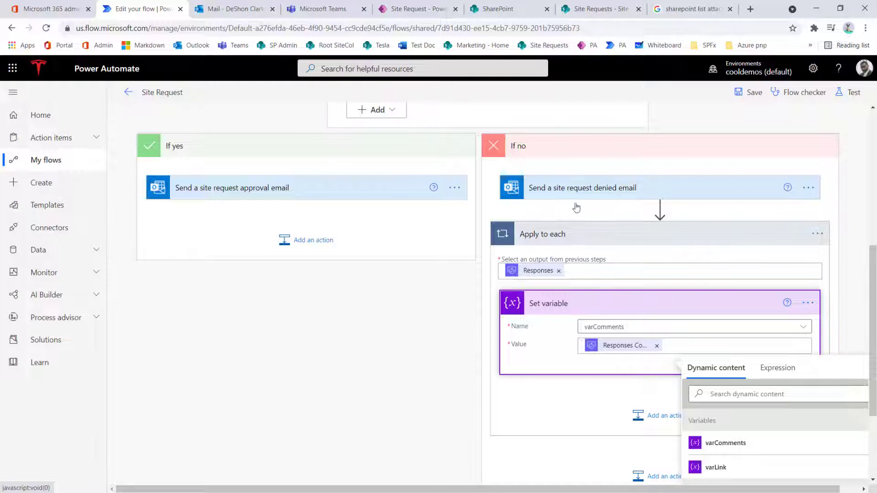
# Step: Move the denied email below the Apply to each loop and add a Send an email (V2) action
pyautogui.click(637, 242)
pyautogui.moveTo(631, 320); pyautogui.dragTo(627, 375)
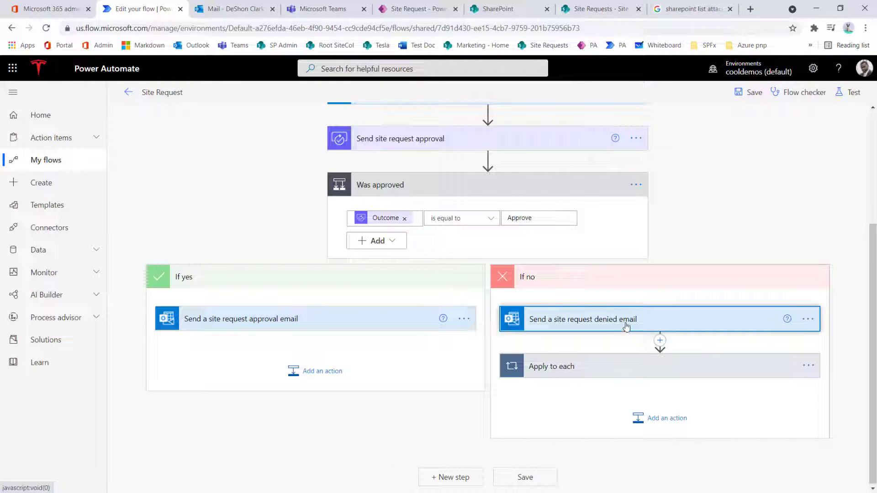
pyautogui.moveTo(626, 324); pyautogui.dragTo(620, 378)
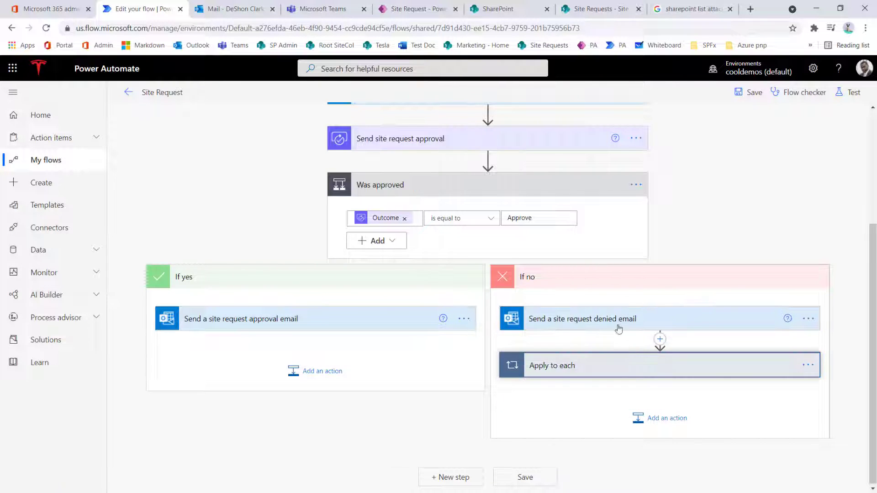
pyautogui.moveTo(619, 329); pyautogui.dragTo(634, 368)
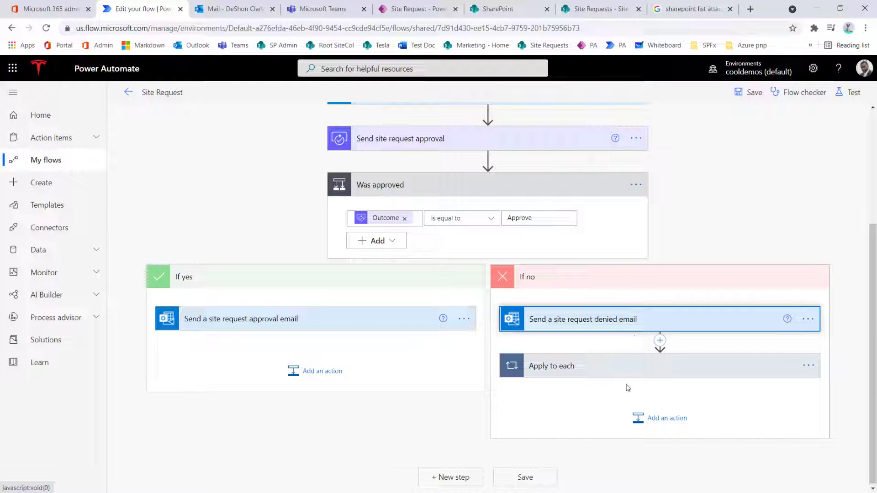
pyautogui.moveTo(620, 327); pyautogui.dragTo(640, 310)
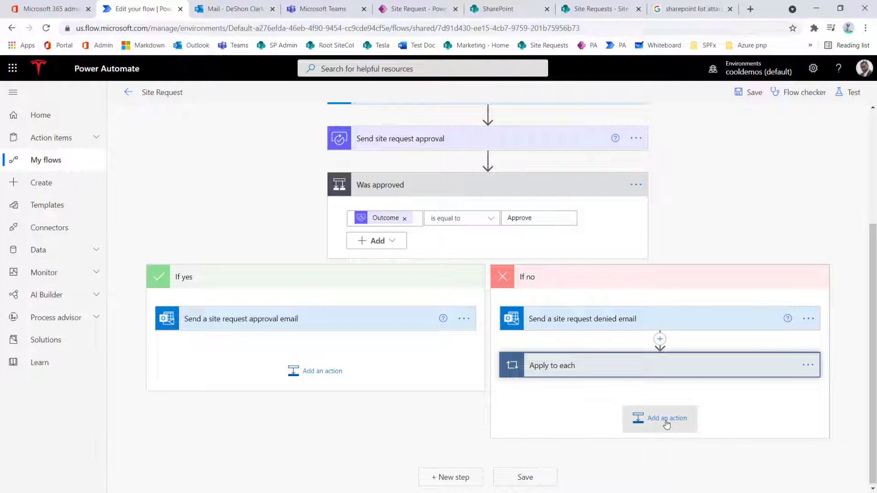
pyautogui.click(667, 418)
pyautogui.scroll(-6, 639, 421)
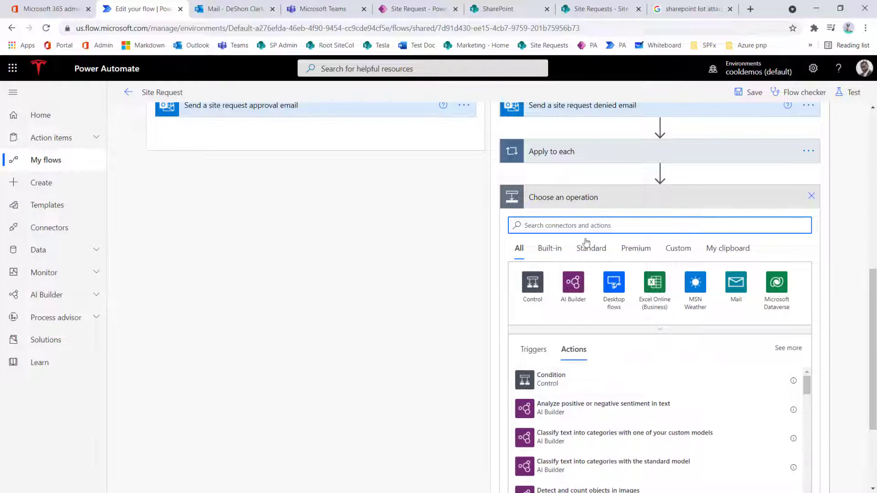
pyautogui.write('send')
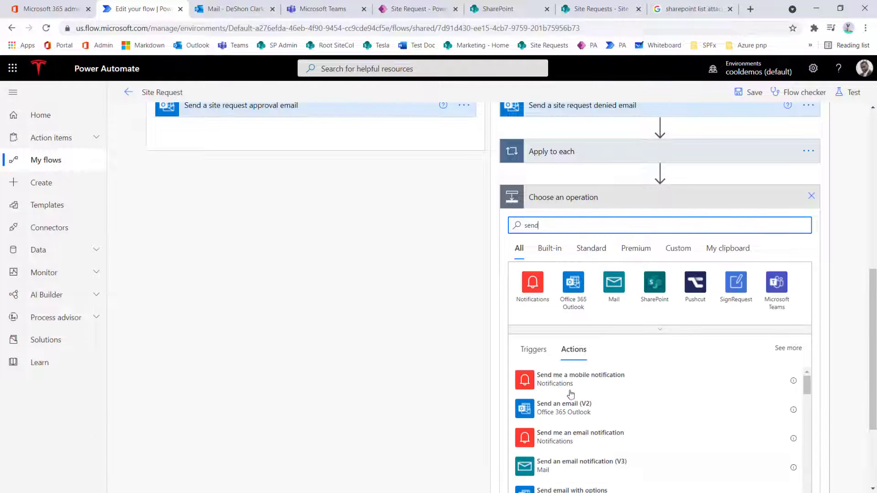
pyautogui.click(566, 407)
pyautogui.click(635, 365)
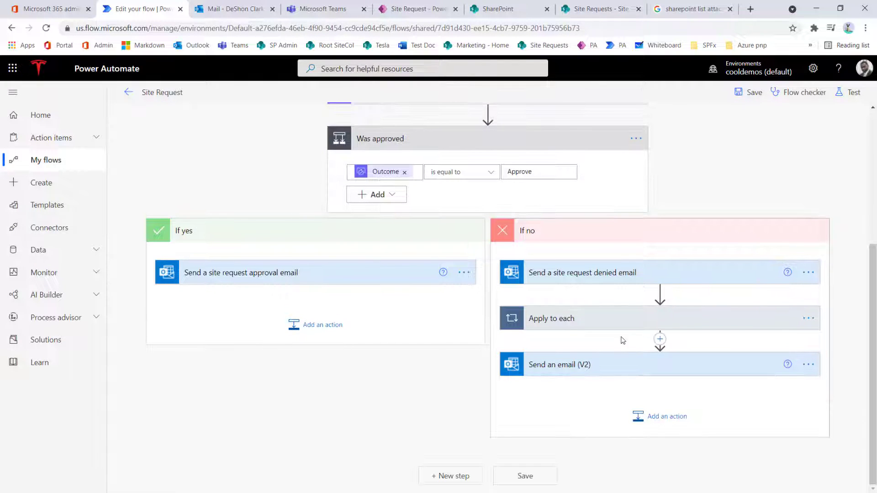
pyautogui.moveTo(619, 275); pyautogui.dragTo(603, 338)
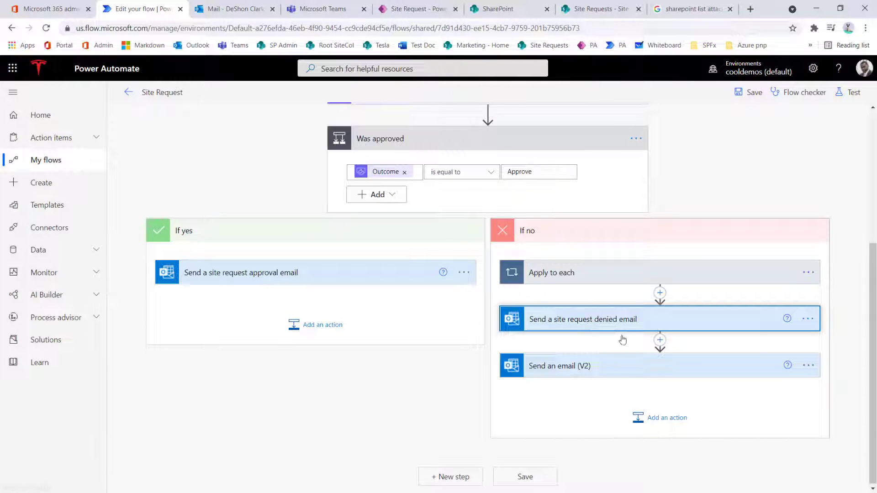
# Step: Add a 'Comments' heading, an '==============' underline and varComments to the denied email body
pyautogui.click(612, 320)
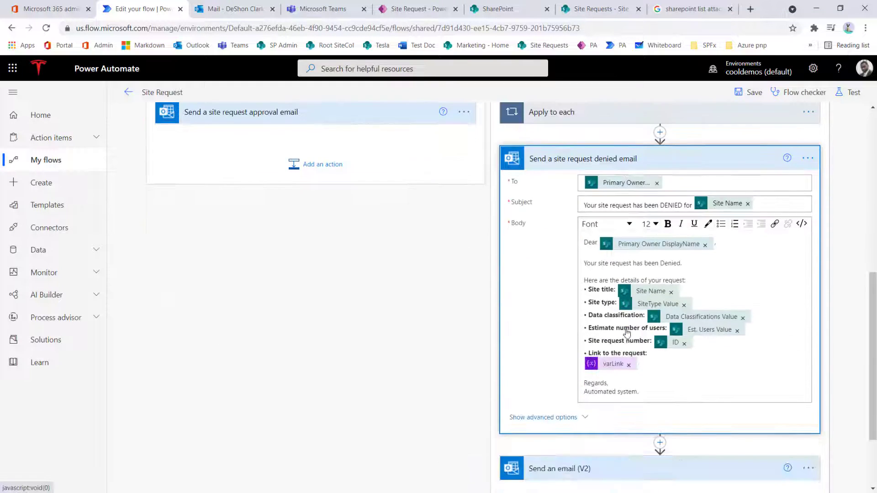
pyautogui.press('Return')
pyautogui.write('Comments')
pyautogui.press('Return')
pyautogui.write('==============')
pyautogui.press('Return')
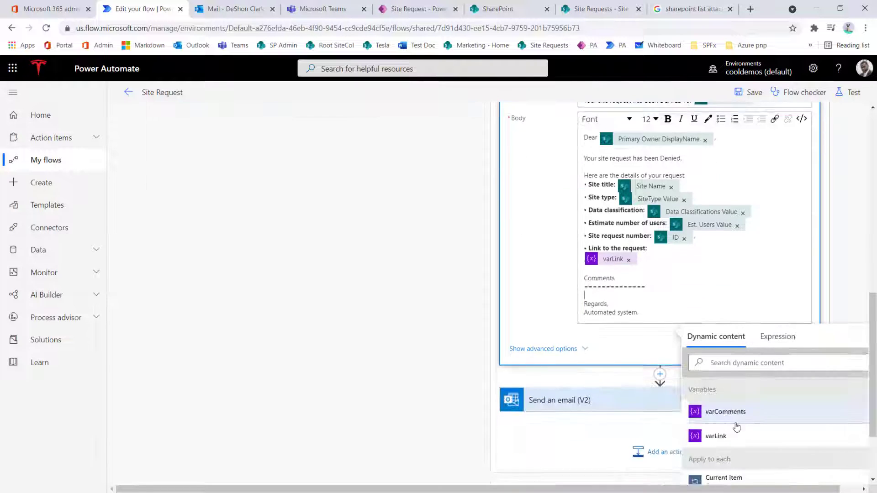
pyautogui.scroll(-2, 734, 434)
pyautogui.click(724, 415)
pyautogui.scroll(2, 574, 383)
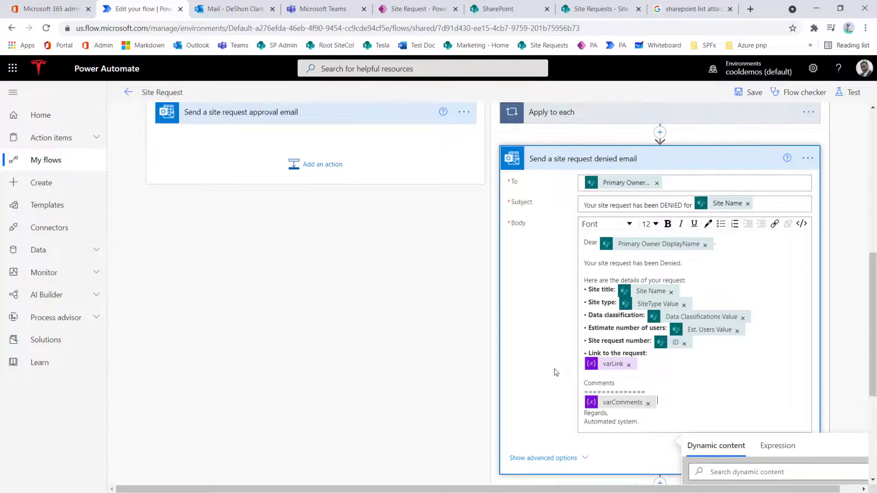
pyautogui.click(652, 163)
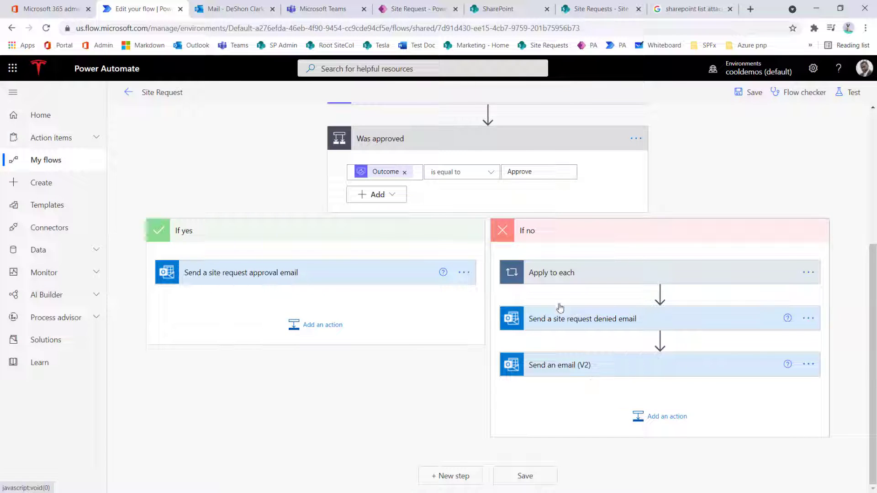
# Step: Delete the extra Send an email (V2) step from the If no branch
pyautogui.click(808, 364)
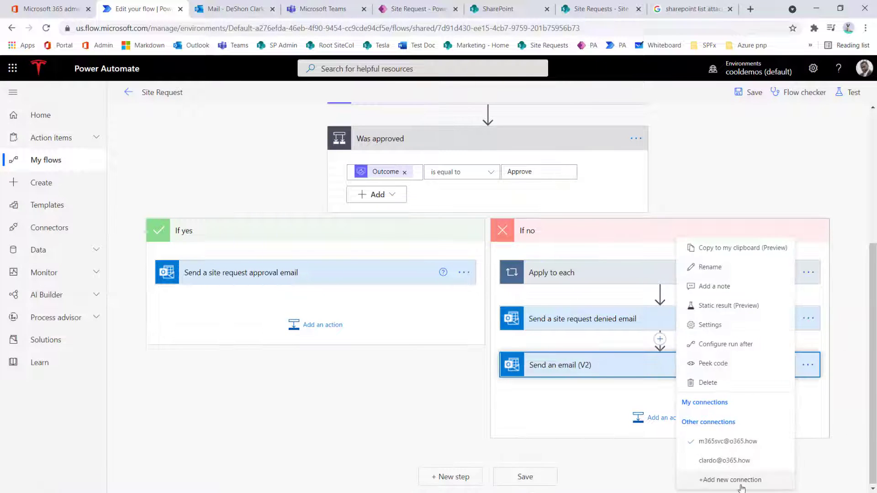
pyautogui.click(708, 383)
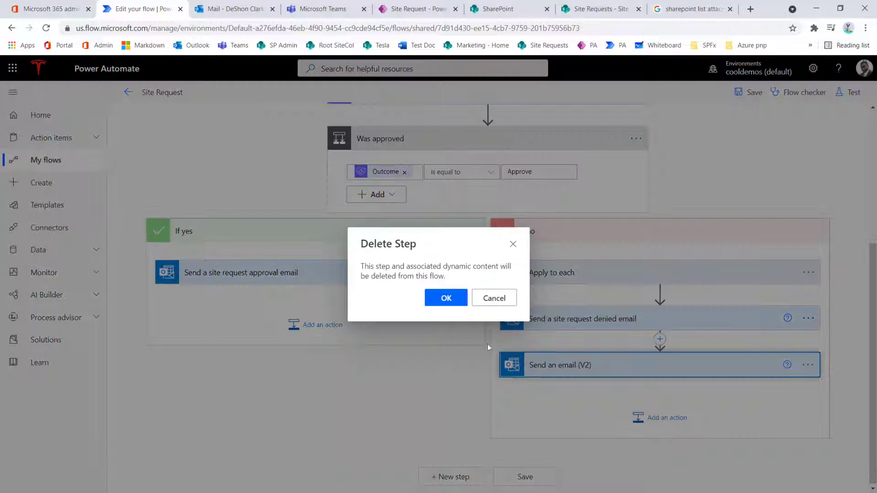
pyautogui.click(457, 305)
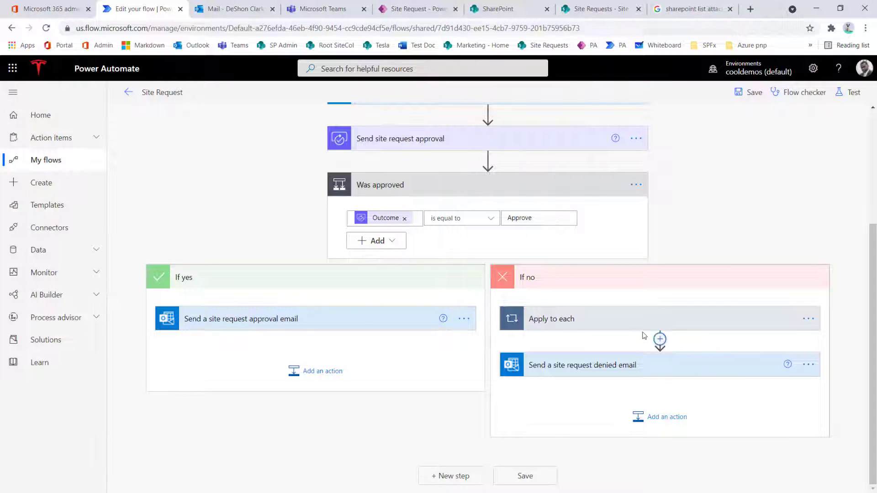
# Step: Inspect the approval step's single Assigned to address, then view the Office 365 Requests members in Teams
pyautogui.scroll(1, 507, 183)
pyautogui.click(483, 197)
pyautogui.moveTo(473, 260); pyautogui.dragTo(409, 260)
pyautogui.press('End')
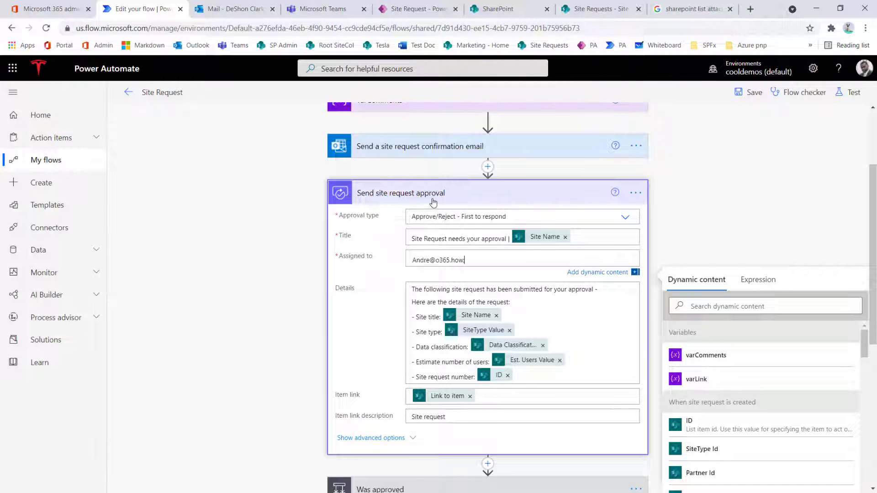
pyautogui.hotkey('ctrl', 'Tab')
pyautogui.hotkey('ctrl', 'Tab')
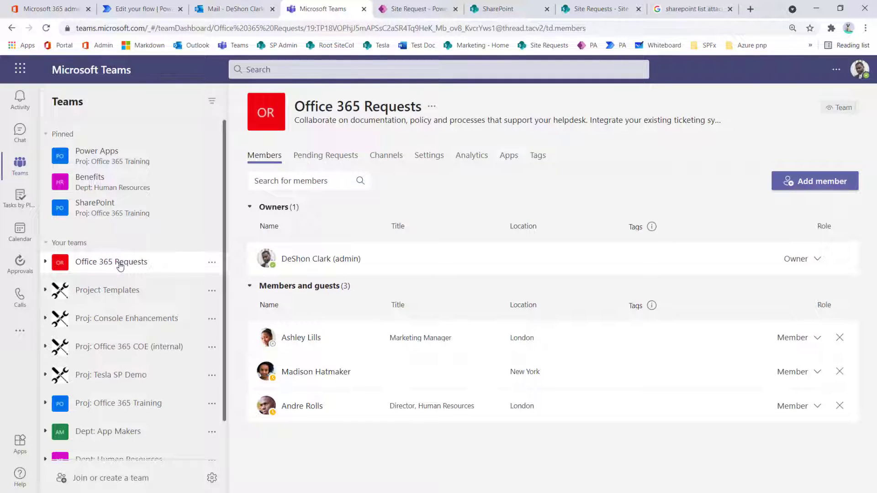
# Step: Open the Office 365 Requests General channel and go to its Issue reporting tab
pyautogui.click(120, 266)
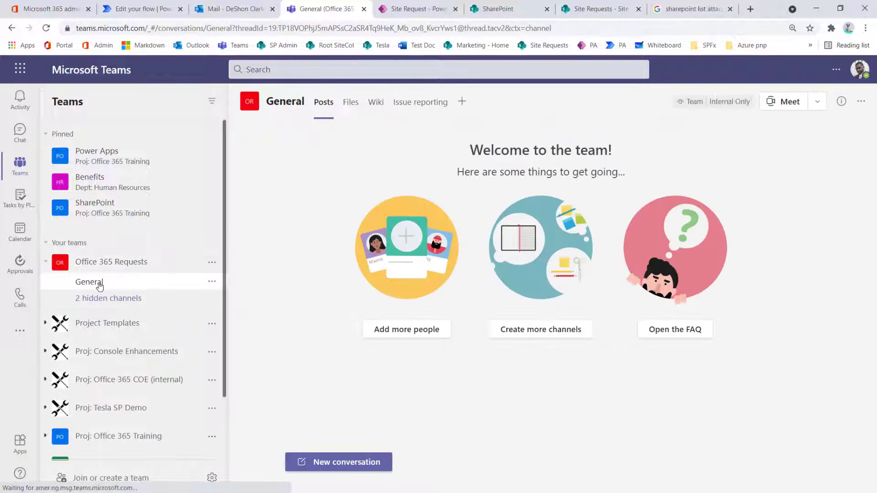
pyautogui.click(352, 109)
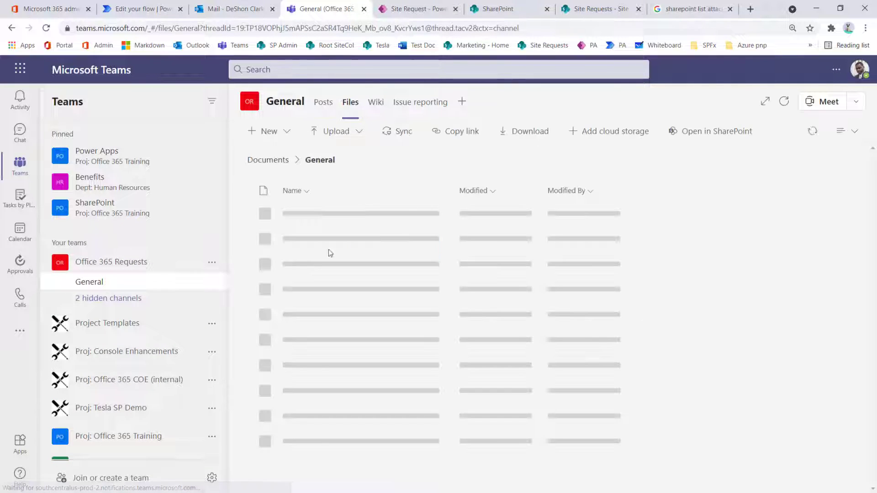
pyautogui.click(428, 105)
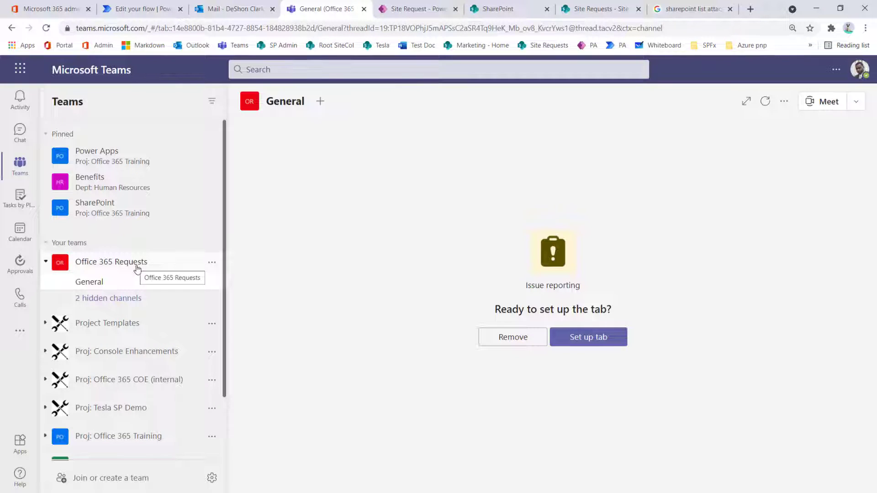
# Step: Insert an Office 365 Groups List group members action between the confirmation email and the approval
pyautogui.click(147, 7)
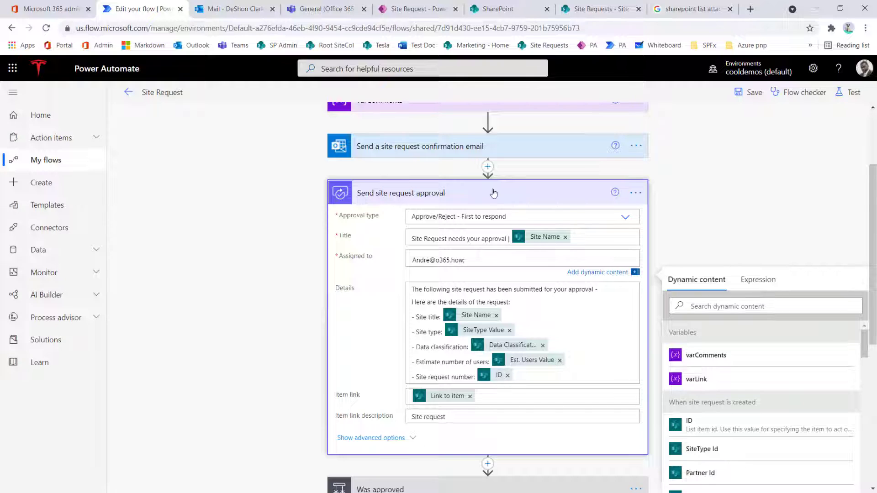
pyautogui.click(524, 193)
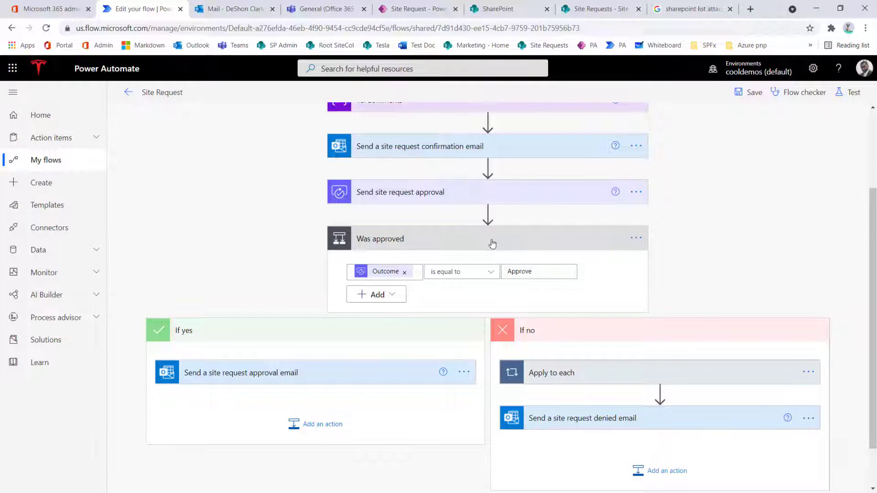
pyautogui.click(490, 243)
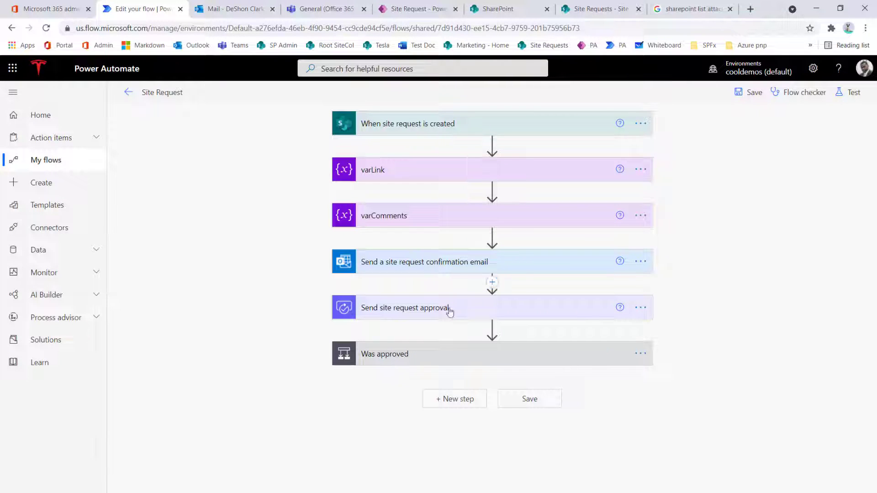
pyautogui.click(492, 282)
pyautogui.click(486, 298)
pyautogui.write('office')
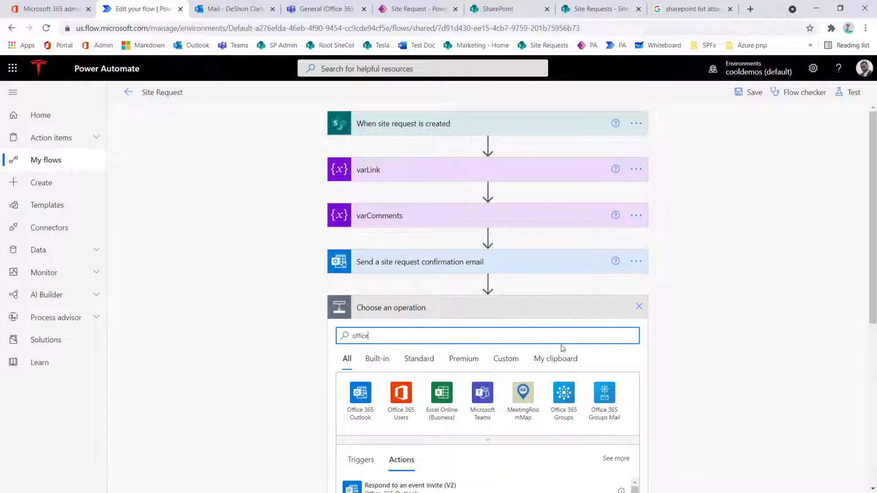
pyautogui.scroll(-2, 563, 349)
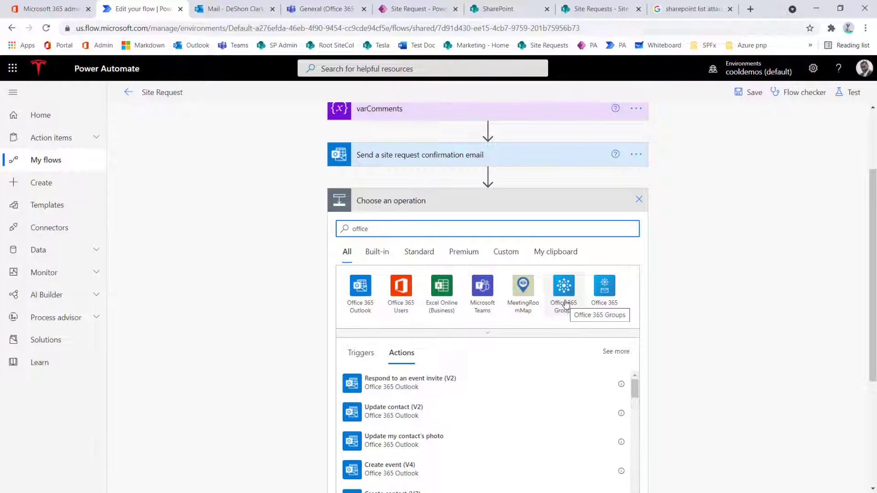
pyautogui.click(566, 305)
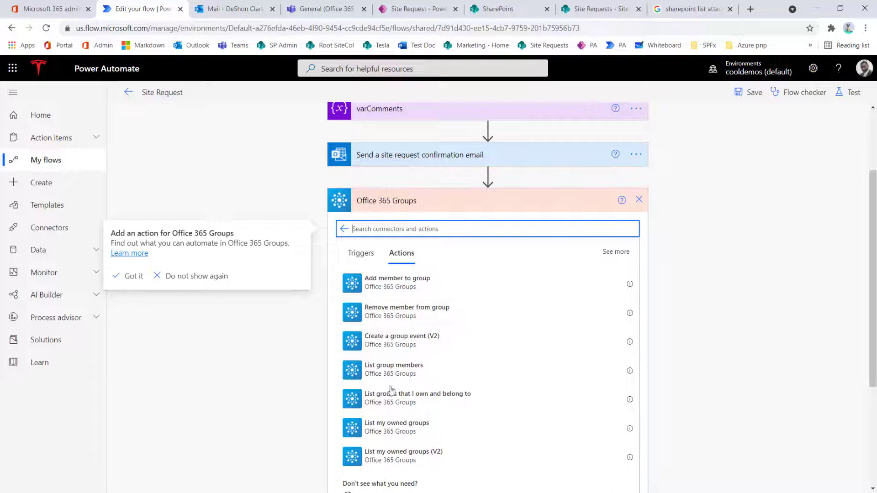
pyautogui.click(391, 370)
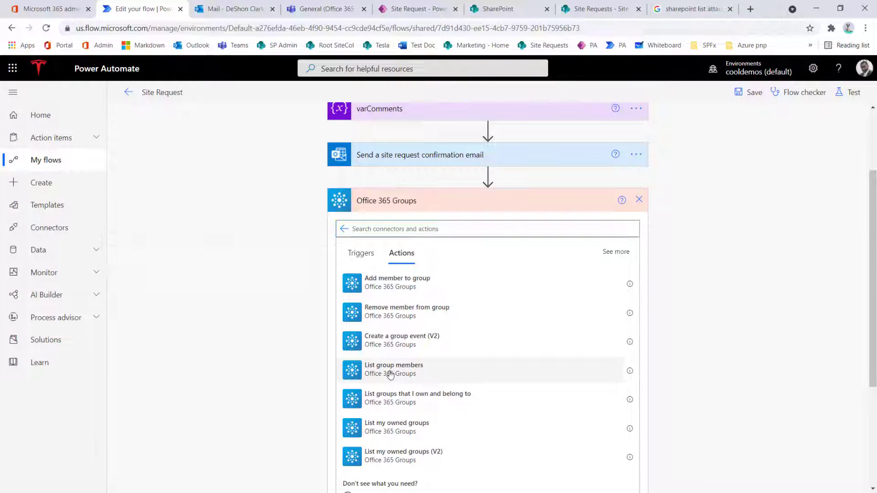
# Step: Set the List group members Group Id to Office 365 Requests
pyautogui.click(502, 315)
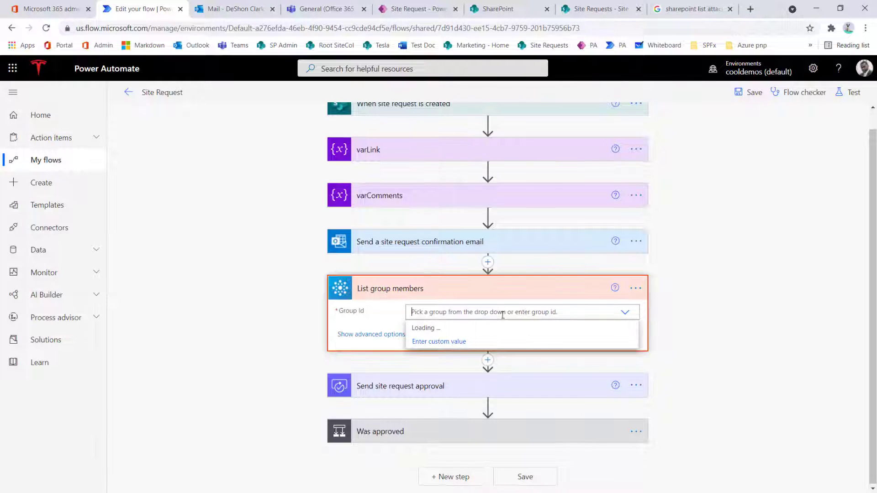
pyautogui.scroll(-5, 511, 379)
pyautogui.scroll(-1, 511, 381)
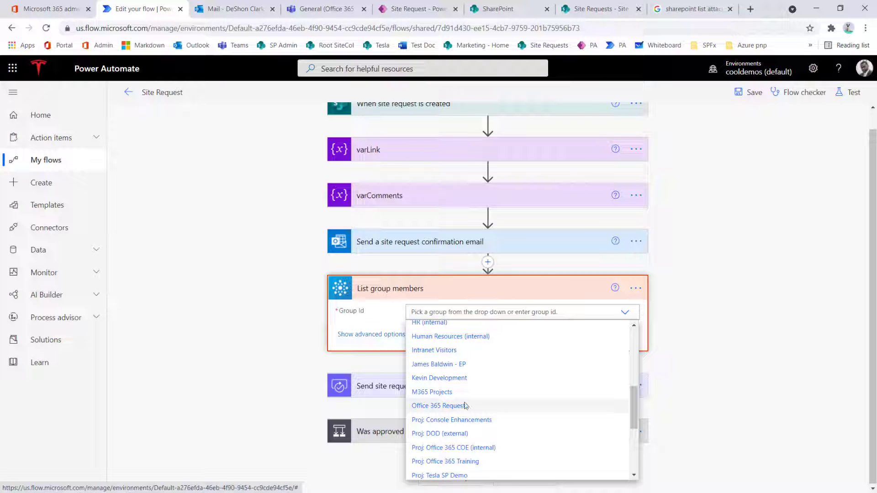
pyautogui.click(487, 403)
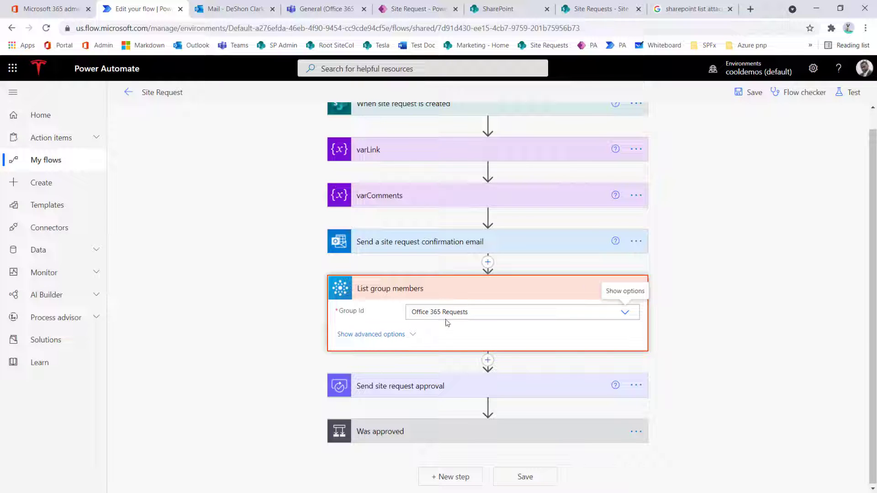
pyautogui.scroll(1, 441, 311)
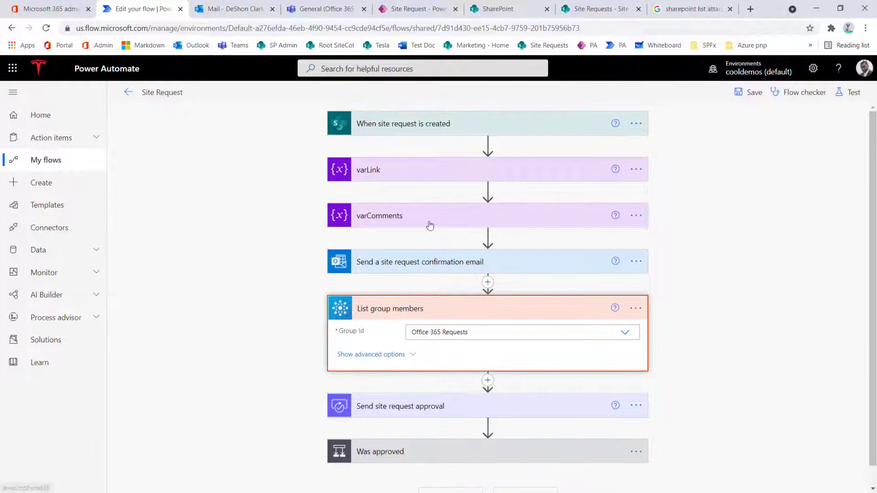
# Step: After varComments, initialize a String variable named varApprovers
pyautogui.click(488, 237)
pyautogui.click(503, 250)
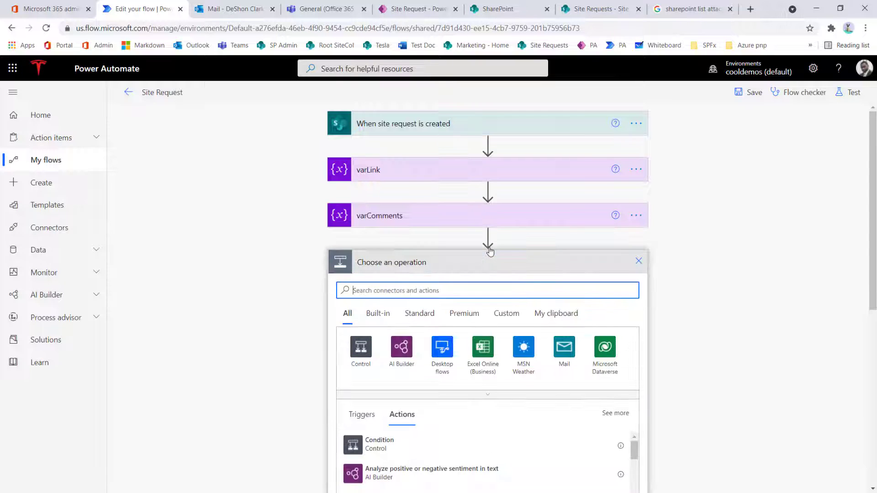
pyautogui.write('init va')
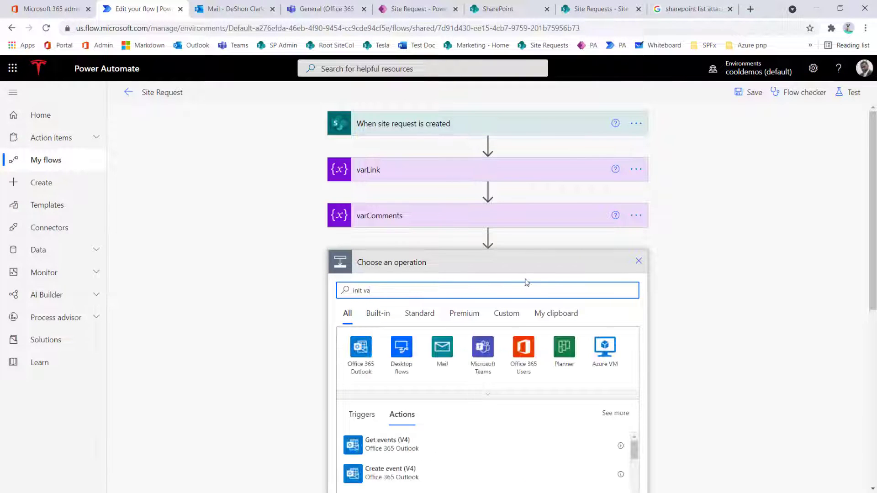
pyautogui.scroll(-3, 530, 319)
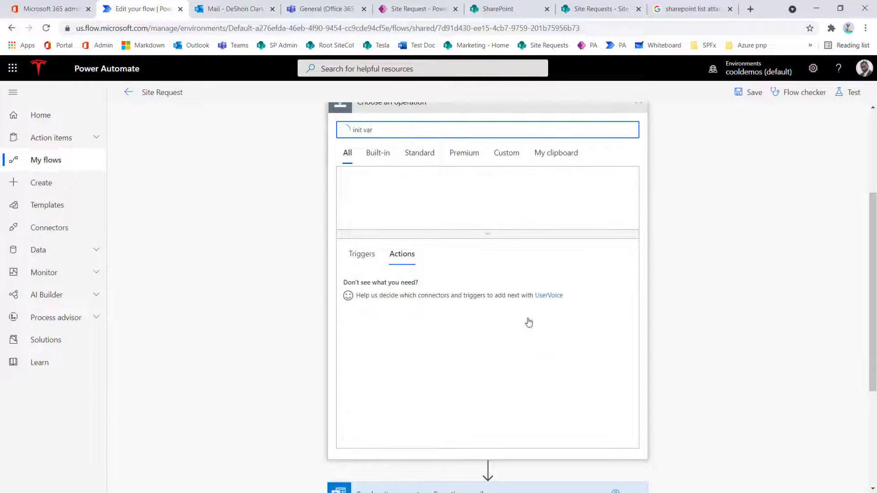
pyautogui.click(451, 206)
pyautogui.write('varApprovers')
pyautogui.click(464, 226)
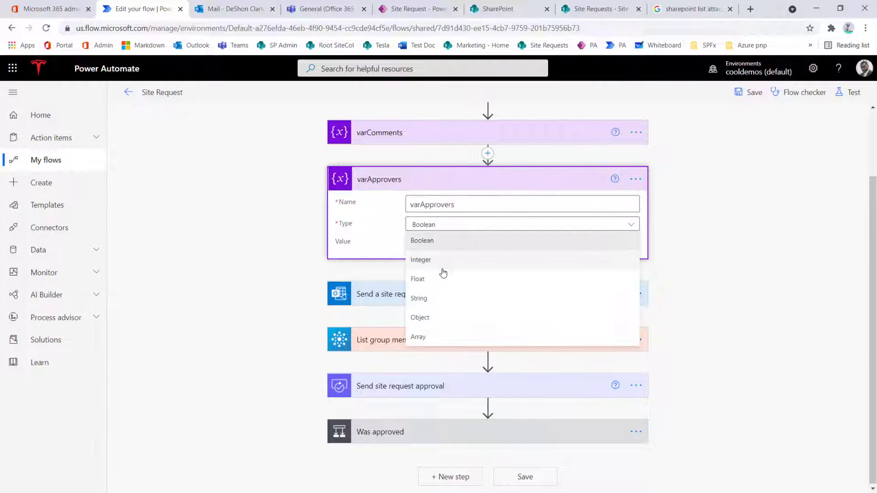
pyautogui.click(429, 300)
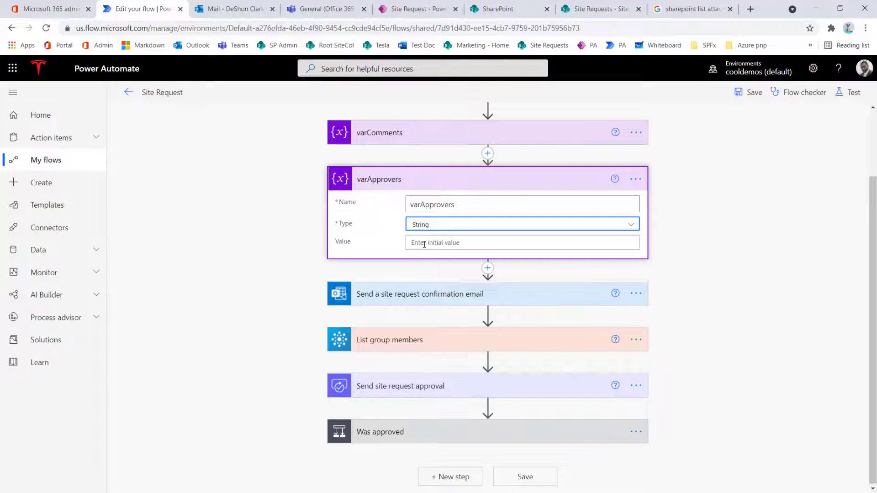
pyautogui.click(449, 188)
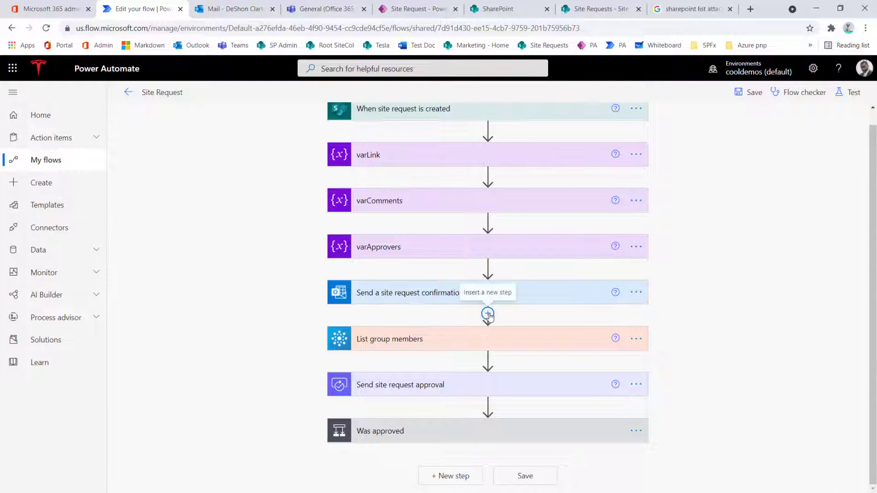
# Step: After List group members, add an Append to string variable action targeting varApprovers
pyautogui.click(488, 360)
pyautogui.click(480, 376)
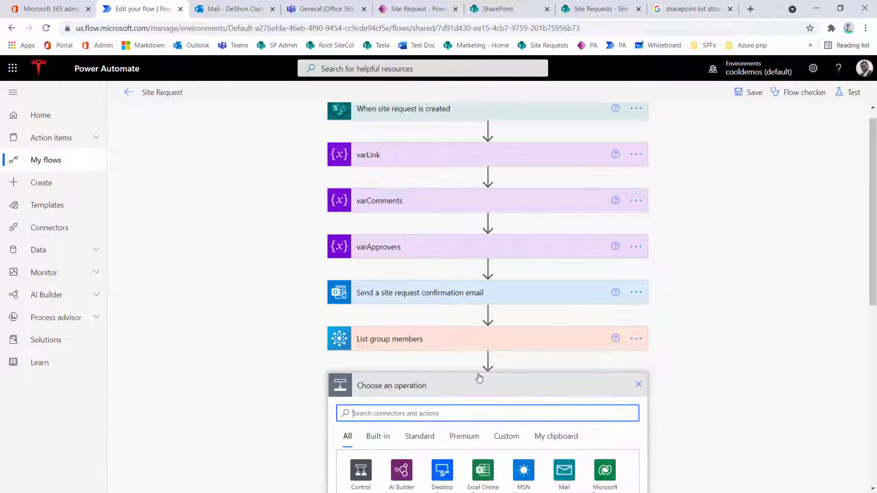
pyautogui.write('append')
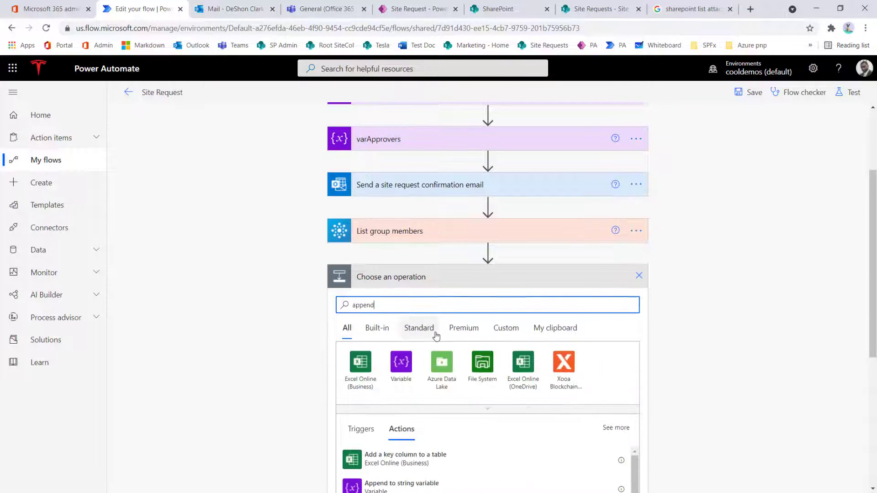
pyautogui.click(416, 441)
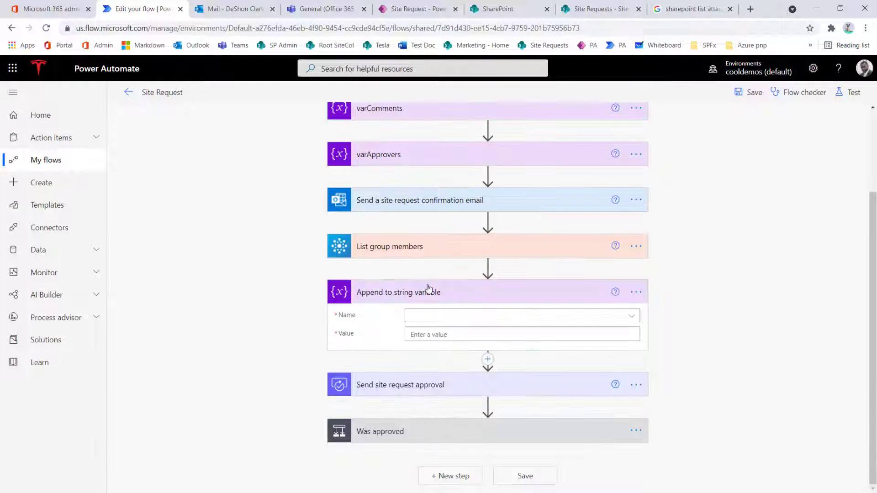
pyautogui.click(440, 317)
pyautogui.click(444, 353)
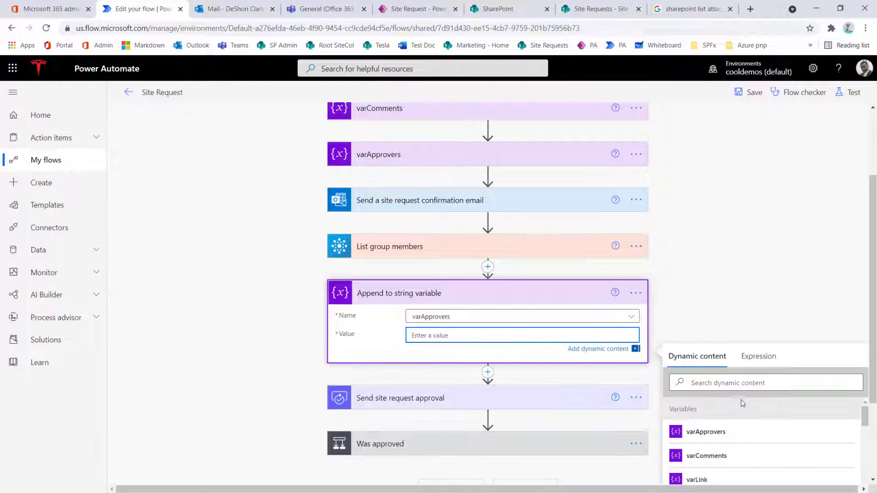
# Step: Append each member's User Principal Name plus a semicolon, wrapped in an Apply to each 2 loop
pyautogui.scroll(-1, 719, 380)
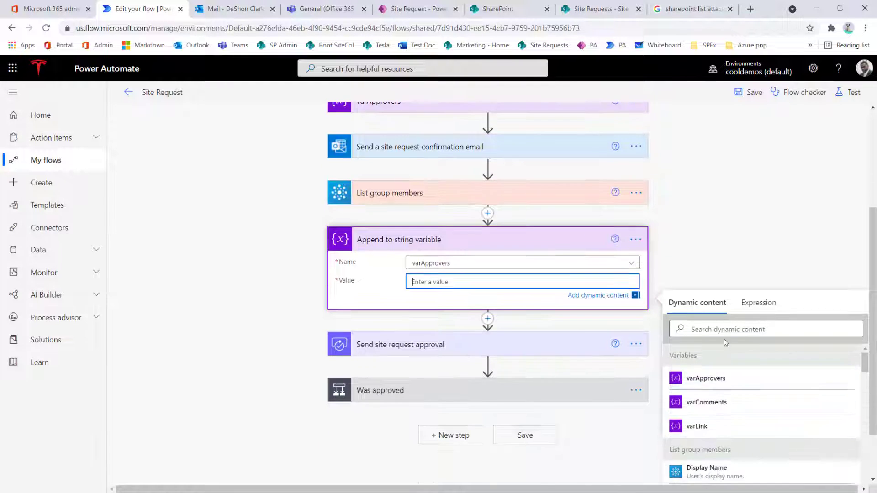
pyautogui.scroll(-3, 786, 418)
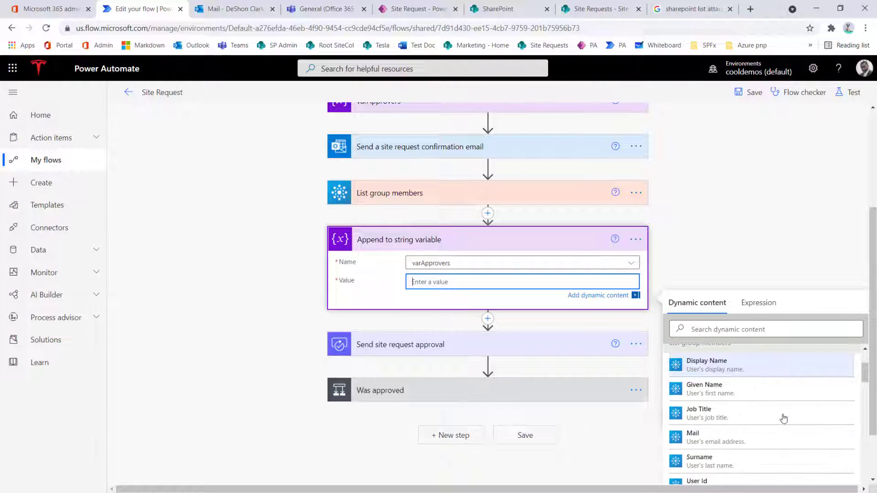
pyautogui.scroll(3, 783, 415)
pyautogui.scroll(-1, 714, 442)
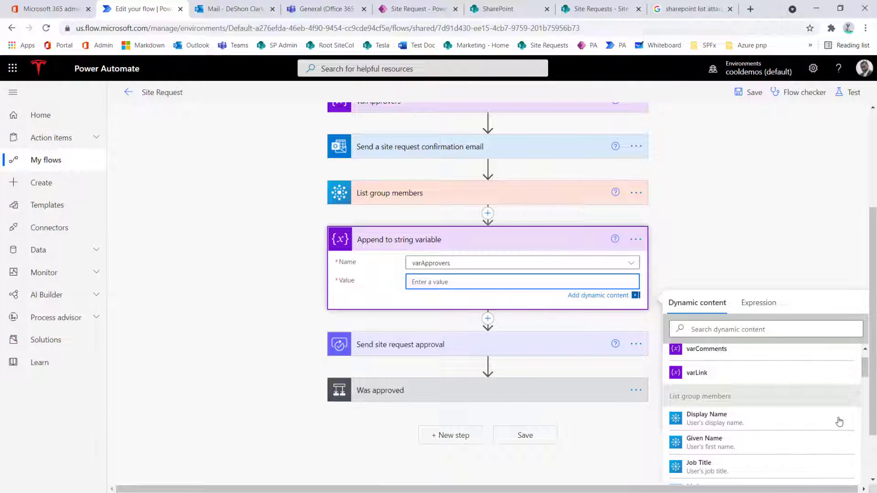
pyautogui.scroll(-1, 819, 422)
pyautogui.scroll(-1, 821, 425)
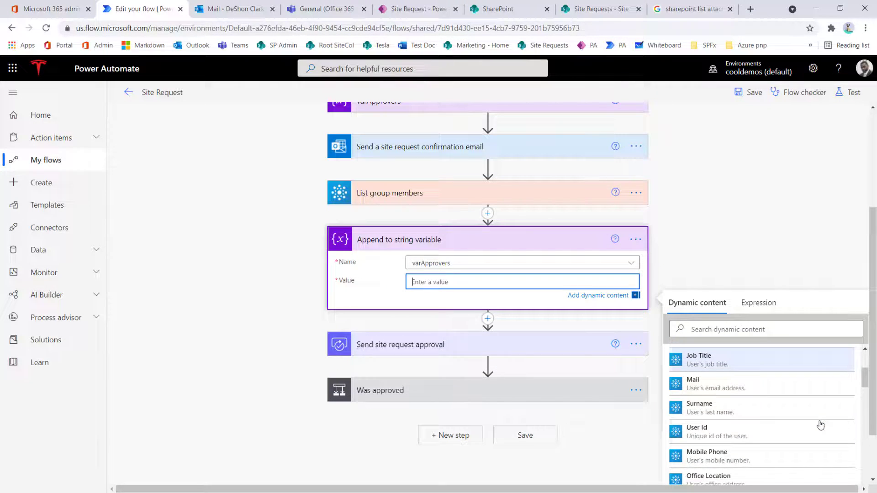
pyautogui.scroll(-2, 820, 422)
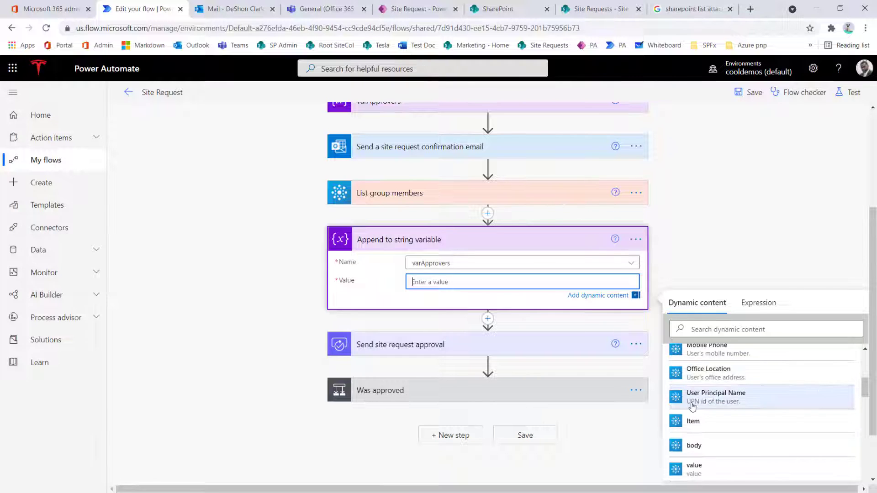
pyautogui.click(723, 396)
pyautogui.click(457, 309)
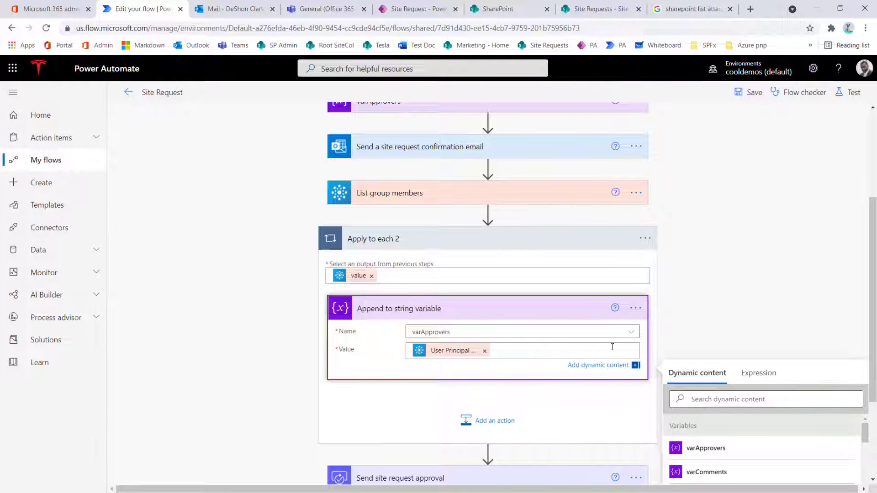
pyautogui.click(508, 356)
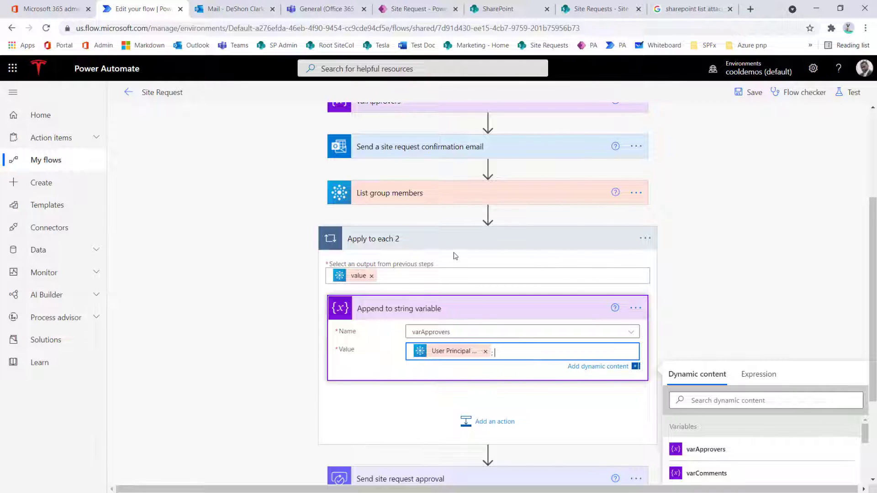
pyautogui.click(475, 240)
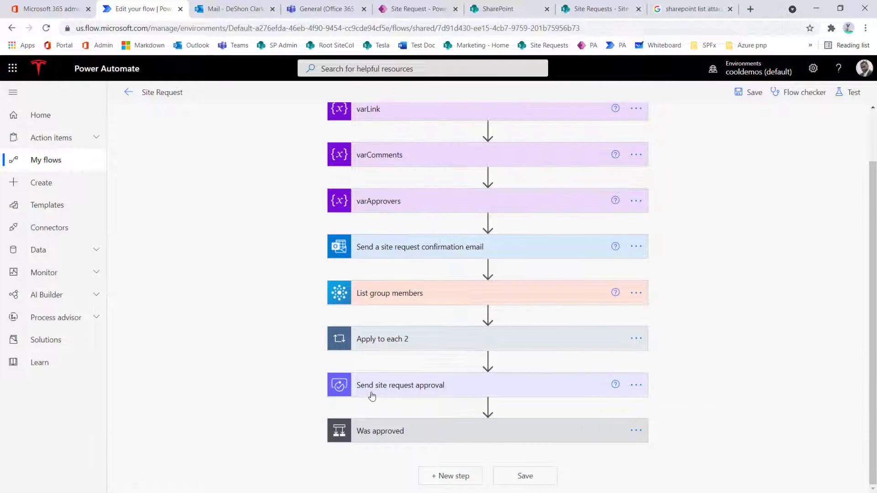
# Step: Replace the approval's fixed Assigned to address with the varApprovers variable
pyautogui.click(392, 392)
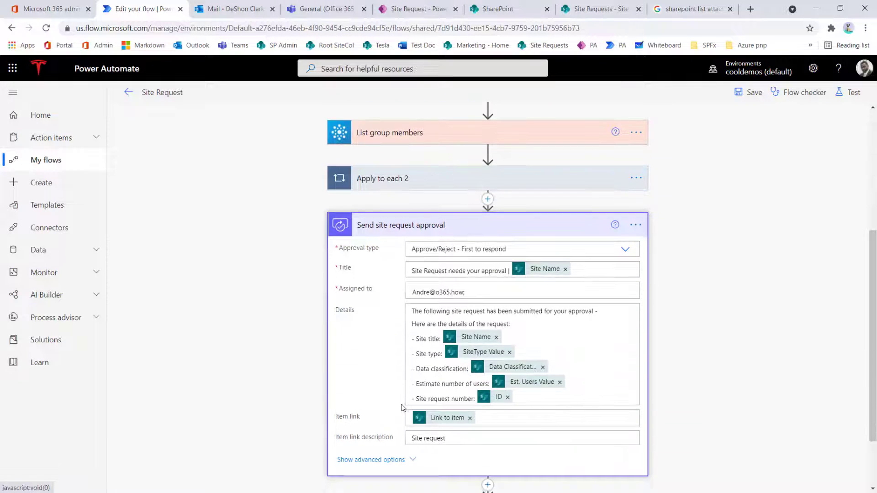
pyautogui.click(498, 294)
pyautogui.press('BackSpace')
pyautogui.press('BackSpace')
pyautogui.press('BackSpace')
pyautogui.press('BackSpace')
pyautogui.press('BackSpace')
pyautogui.press('BackSpace')
pyautogui.press('BackSpace')
pyautogui.press('BackSpace')
pyautogui.press('BackSpace')
pyautogui.press('BackSpace')
pyautogui.press('BackSpace')
pyautogui.press('BackSpace')
pyautogui.press('BackSpace')
pyautogui.press('BackSpace')
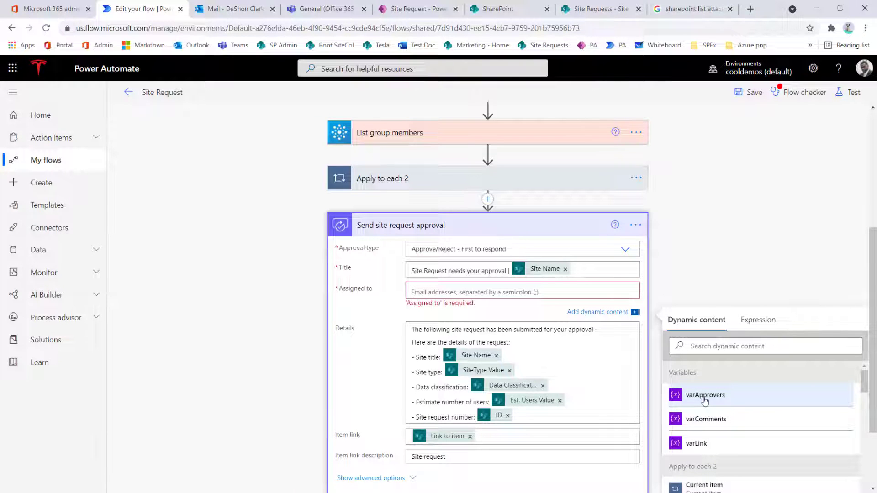
pyautogui.click(706, 395)
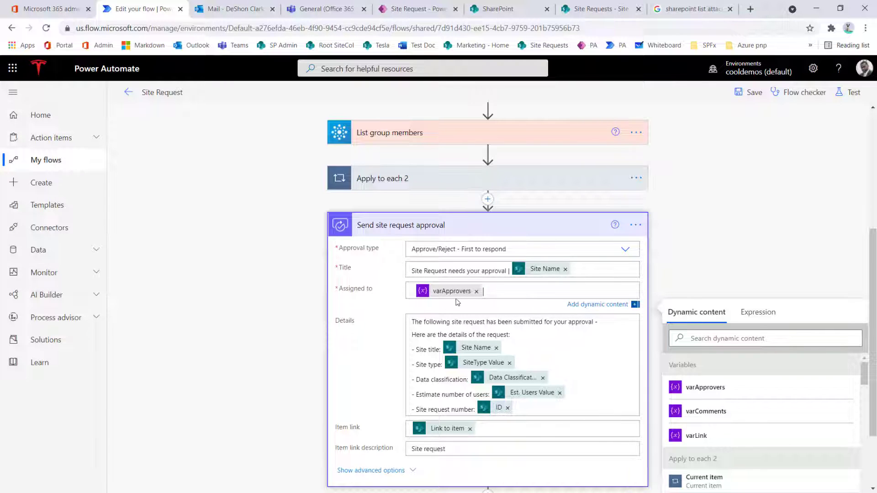
# Step: Save the flow and start a test run
pyautogui.click(748, 92)
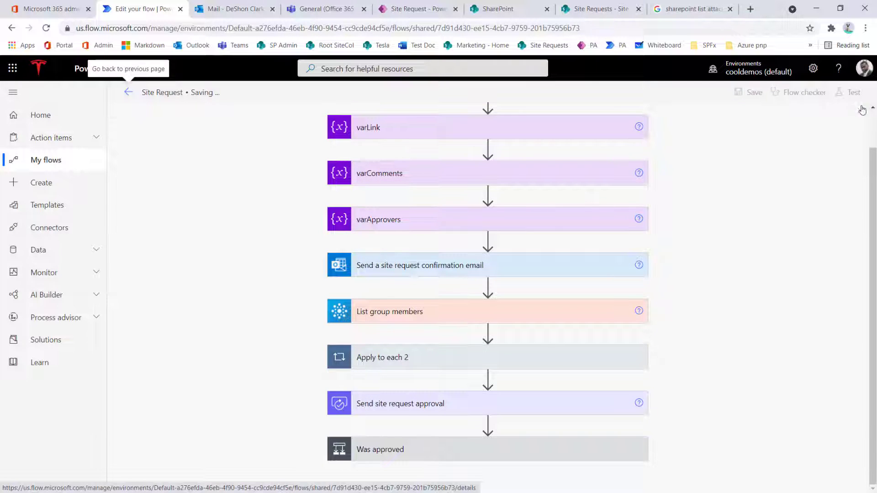
pyautogui.click(850, 92)
pyautogui.click(725, 475)
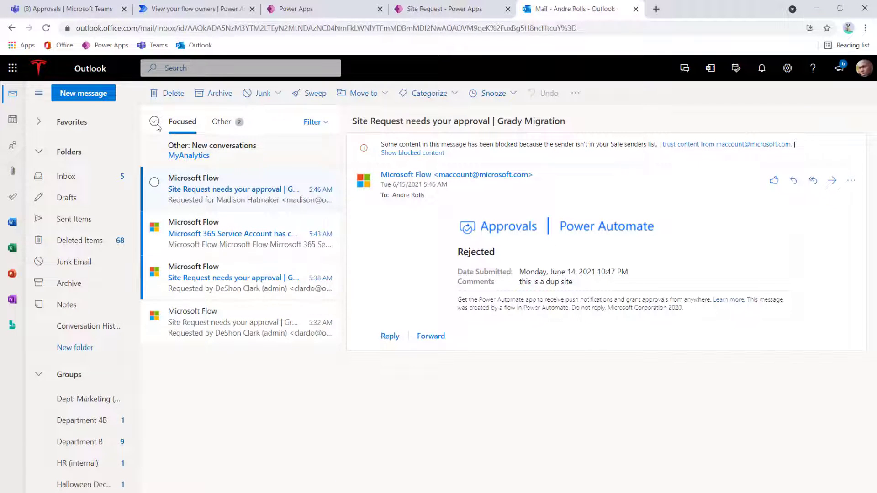
# Step: Empty the four old Focused messages and open the new Grady Migration approval email
pyautogui.click(155, 122)
pyautogui.click(193, 93)
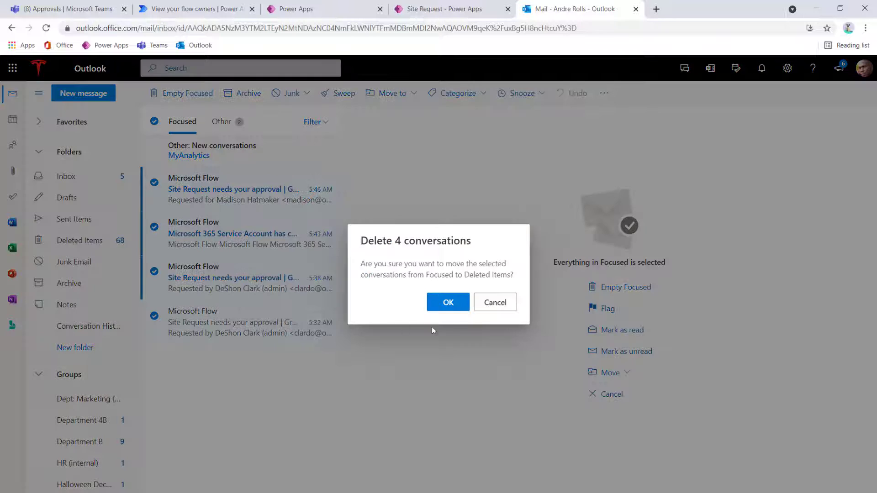
pyautogui.click(446, 304)
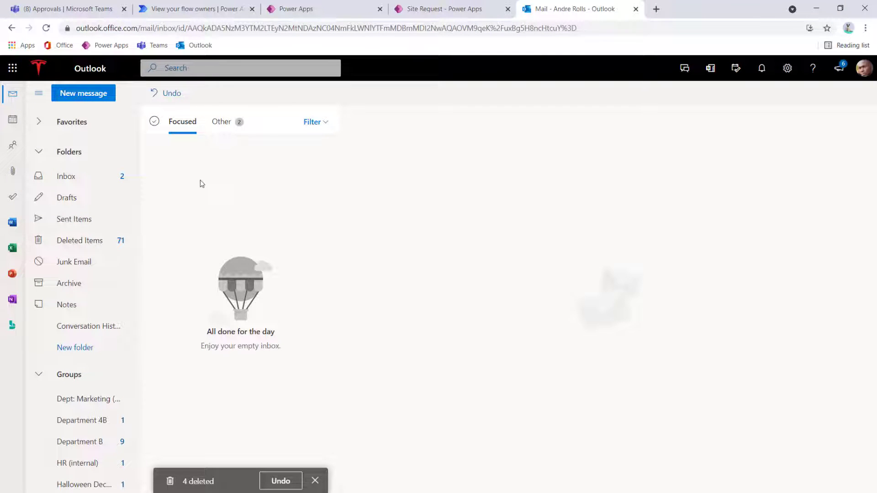
pyautogui.click(217, 192)
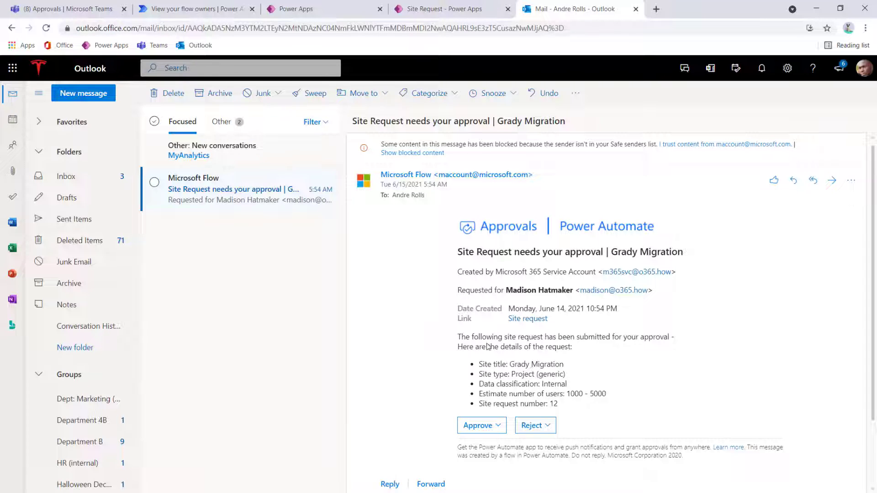
pyautogui.hotkey('alt', 'Tab')
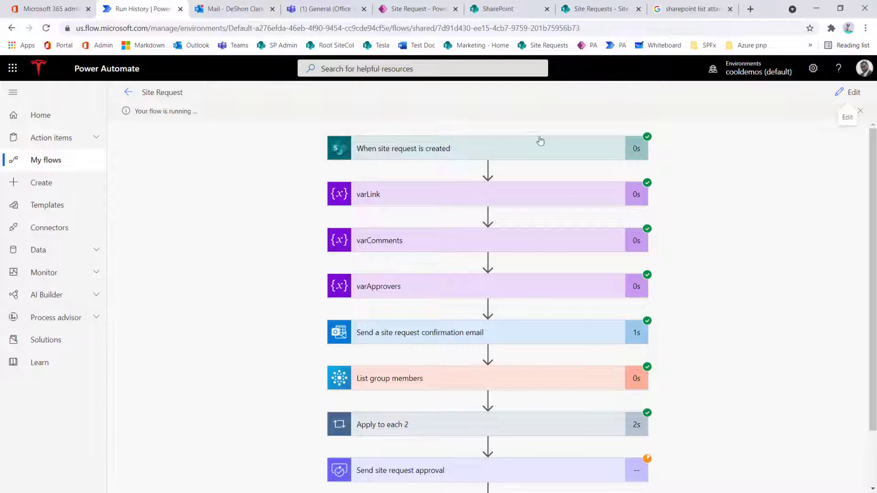
# Step: Confirm the Grady Migration approval email in two more members' inboxes, including the Spanish-language mailbox
pyautogui.click(230, 9)
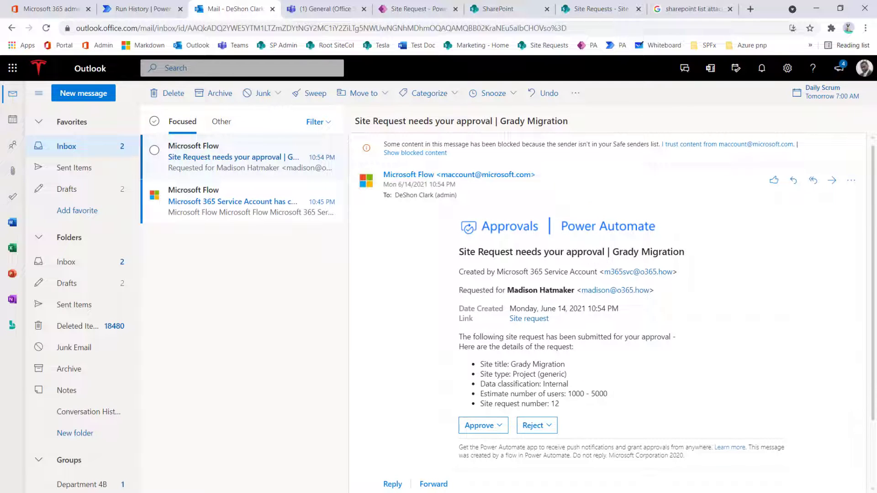
pyautogui.hotkey('alt', 'Tab')
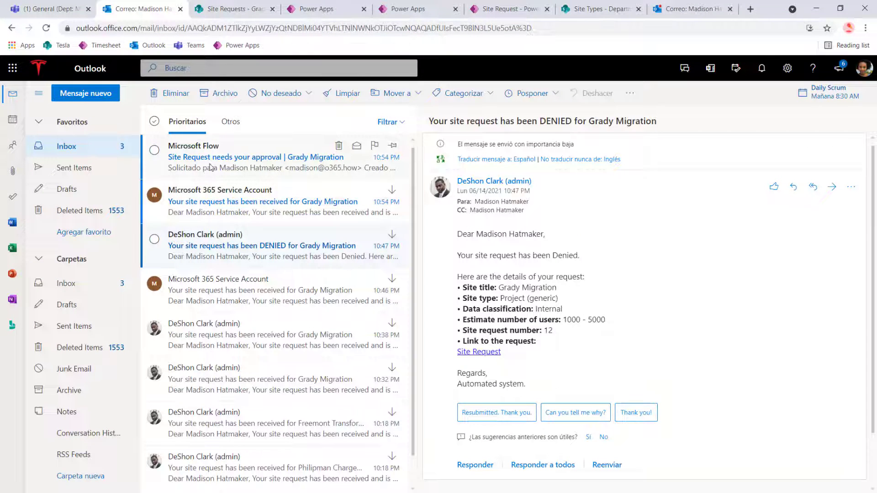
pyautogui.click(274, 158)
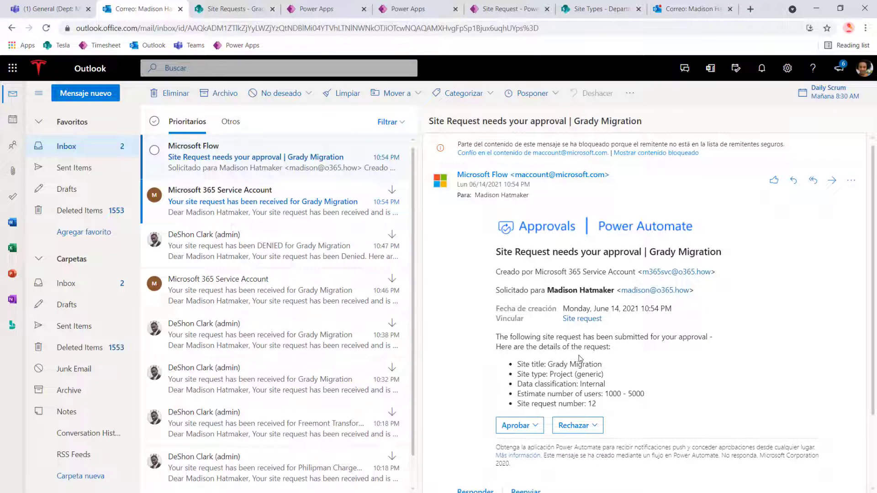
pyautogui.click(45, 17)
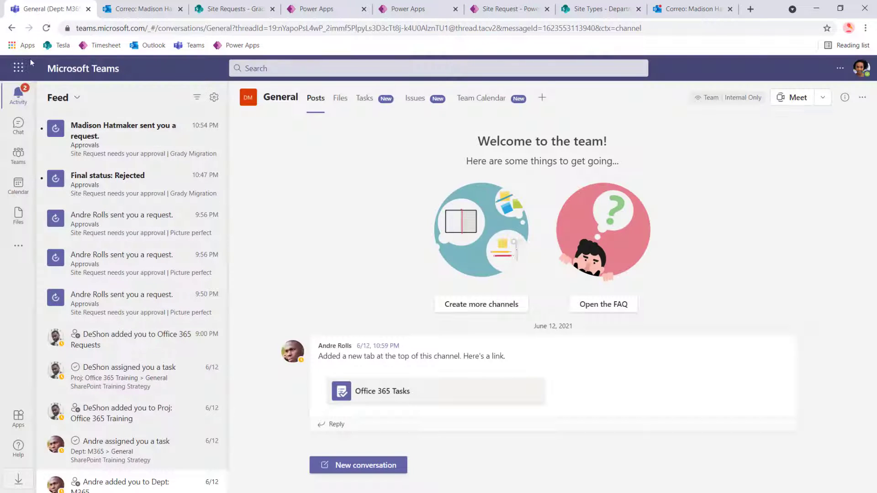
# Step: Open the Teams Approvals app from the extra-apps flyout to list the Grady Migration request
pyautogui.click(18, 246)
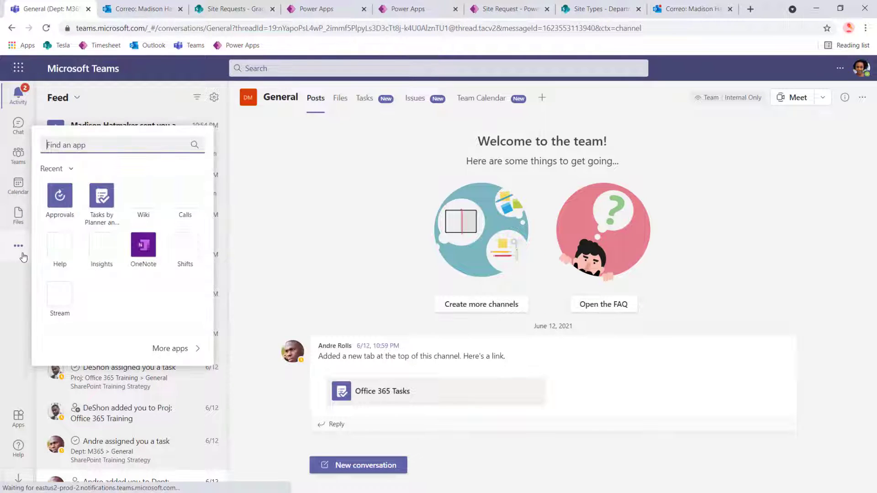
pyautogui.click(59, 196)
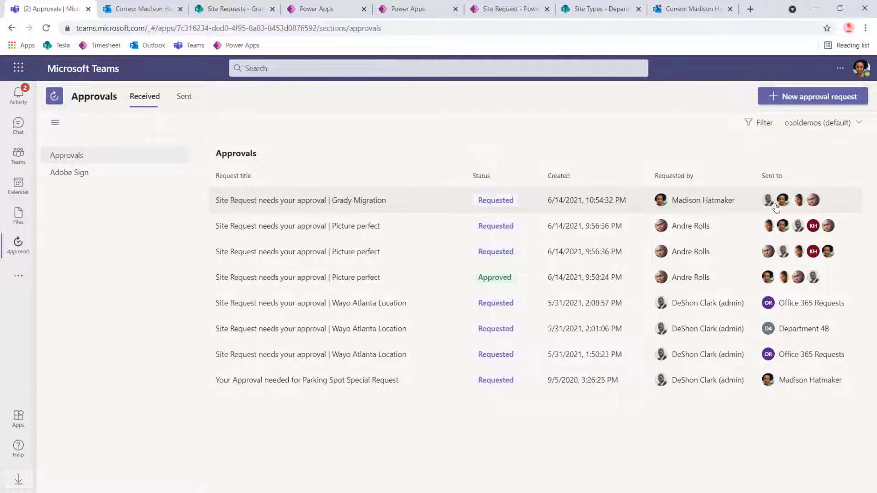
# Step: Approve the Grady Migration request in Teams with the comment 'This looks good'
pyautogui.click(357, 203)
pyautogui.scroll(-3, 416, 358)
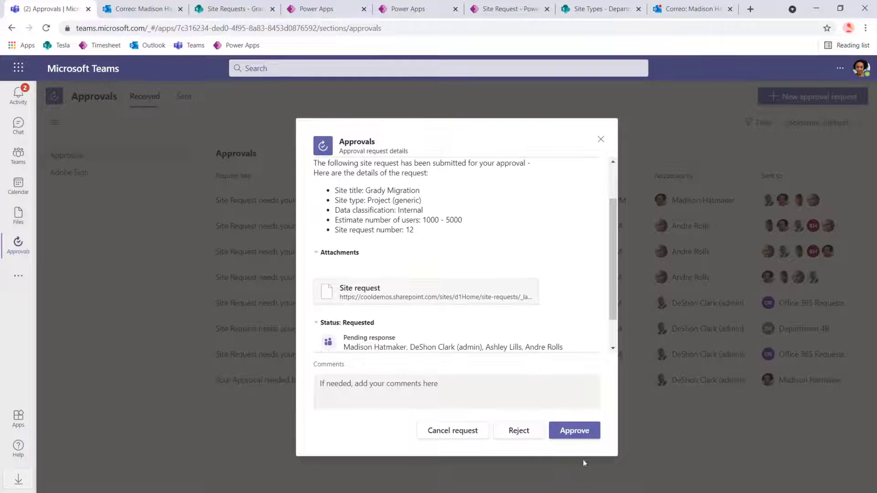
pyautogui.click(517, 396)
pyautogui.write('This looks good')
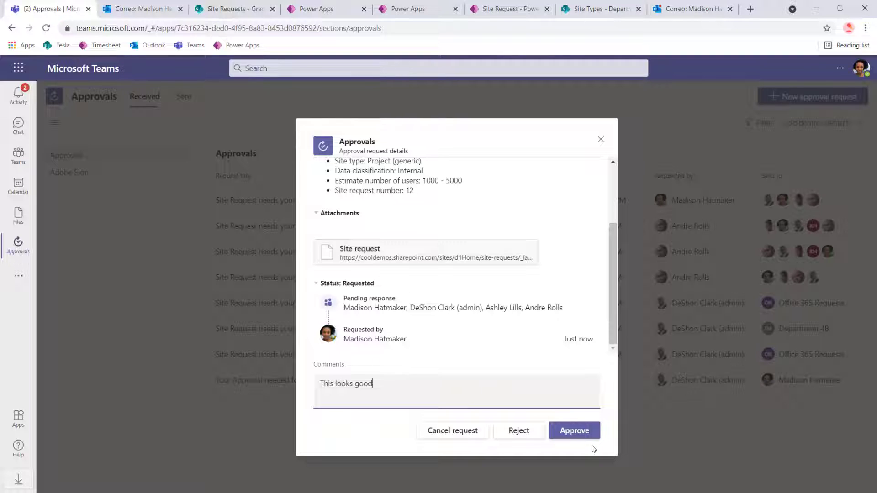
pyautogui.click(571, 431)
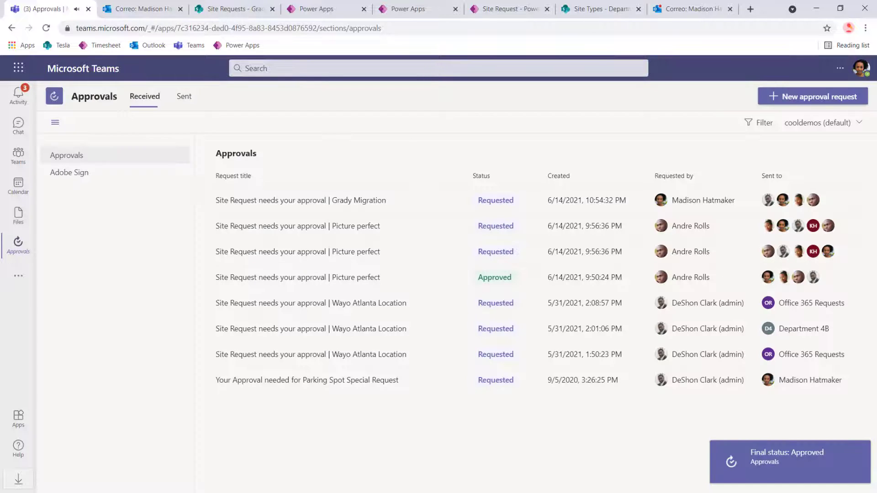
pyautogui.hotkey('alt', 'Tab')
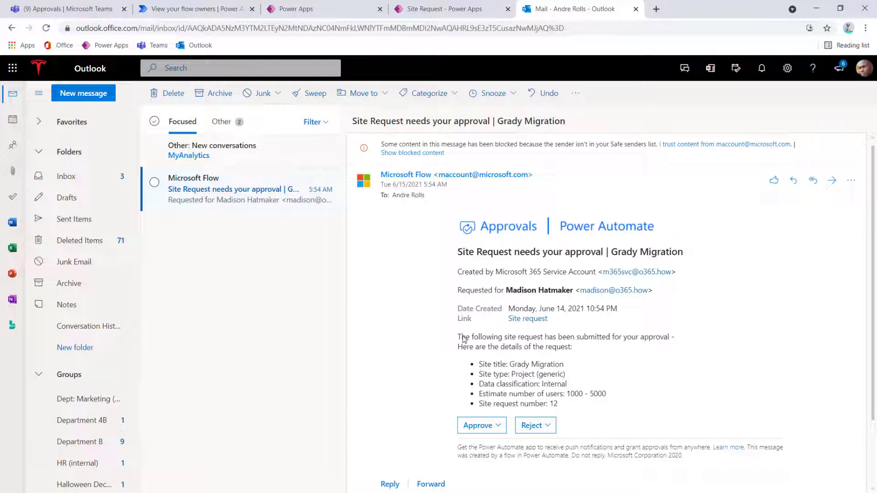
# Step: Pop out the Grady Migration email to confirm it says 'Others have already completed this request'
pyautogui.scroll(-2, 537, 312)
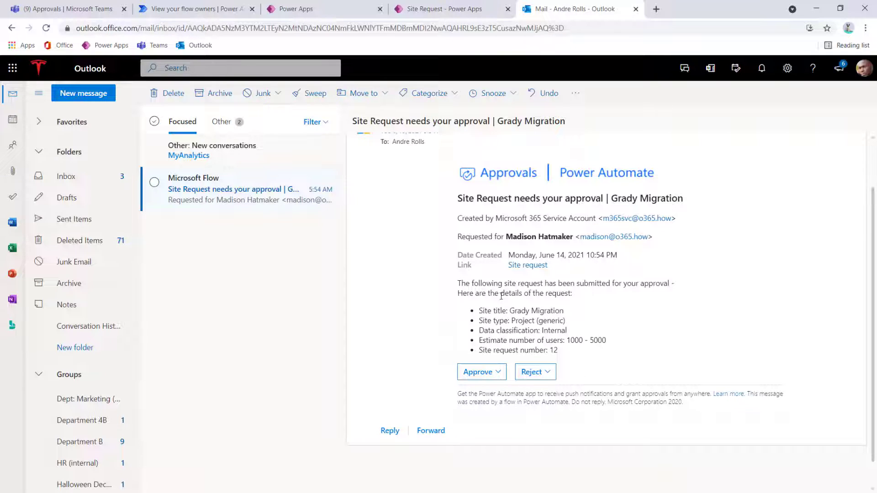
pyautogui.doubleClick(249, 194)
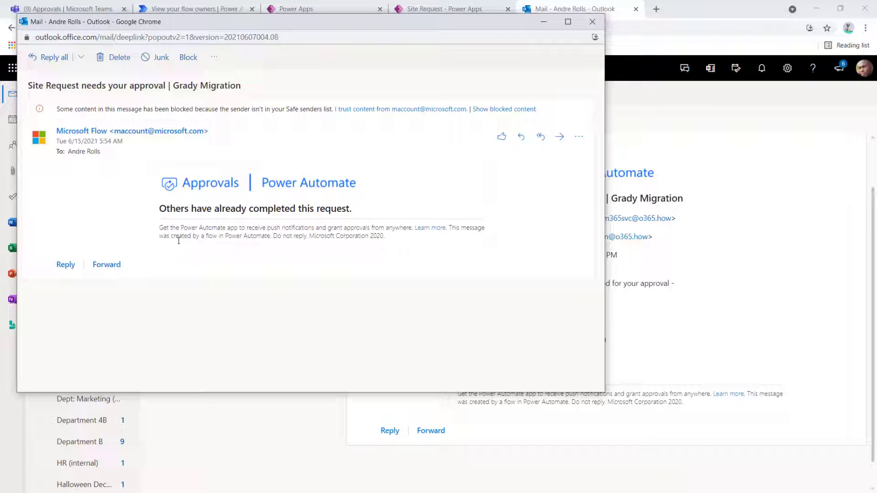
pyautogui.click(592, 22)
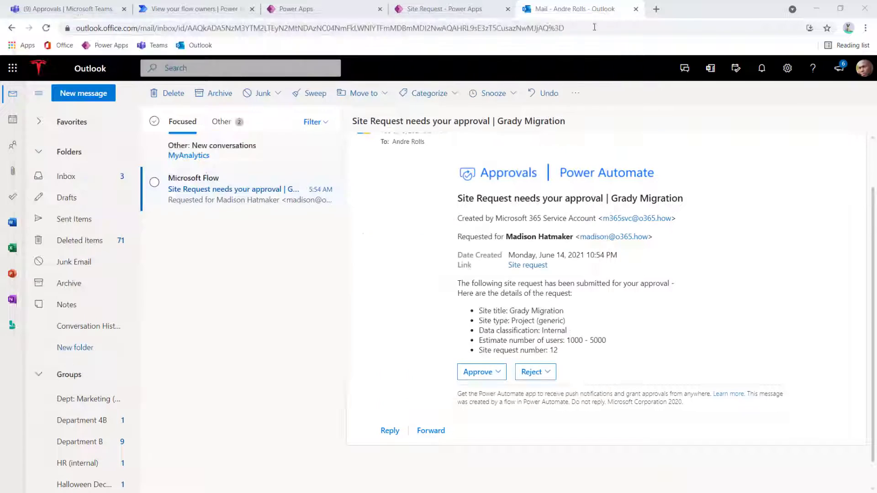
# Step: Look through the MyAnalytics messages in the Other inbox, then return to Focused
pyautogui.click(224, 155)
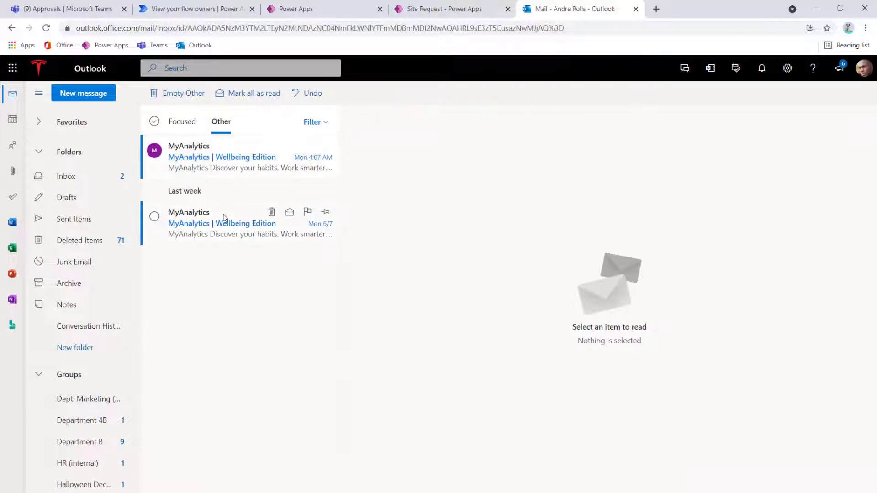
pyautogui.click(221, 225)
pyautogui.click(214, 170)
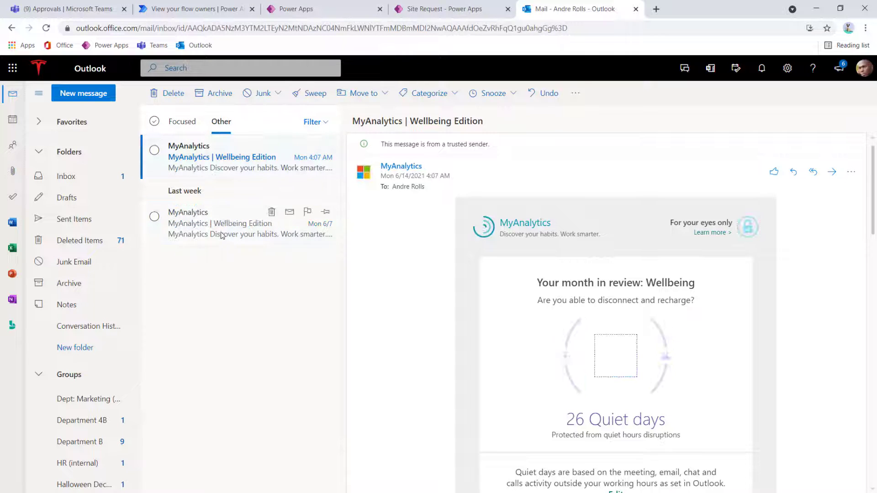
pyautogui.click(182, 121)
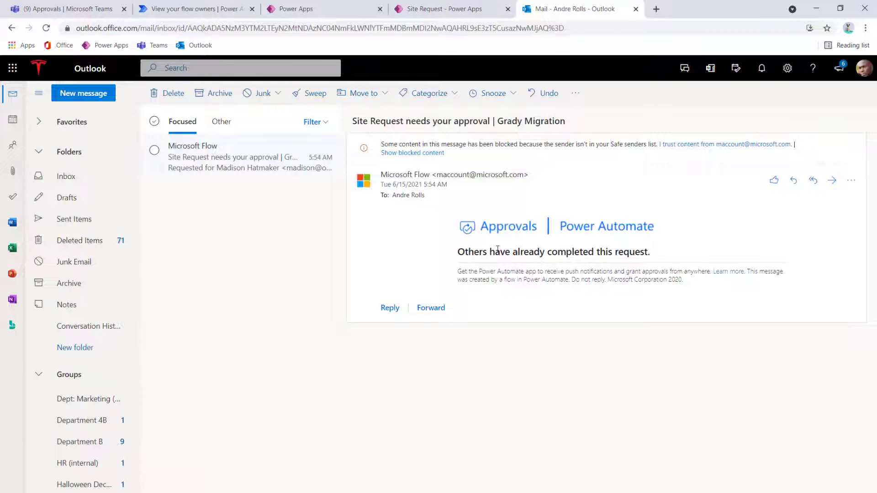
pyautogui.click(69, 9)
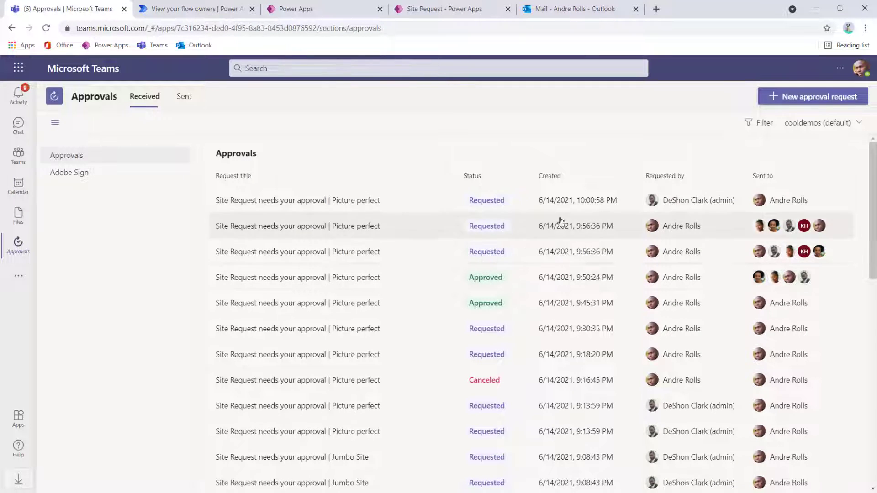
# Step: Open and close the Picture perfect approval details, then refresh the Approvals list
pyautogui.click(305, 204)
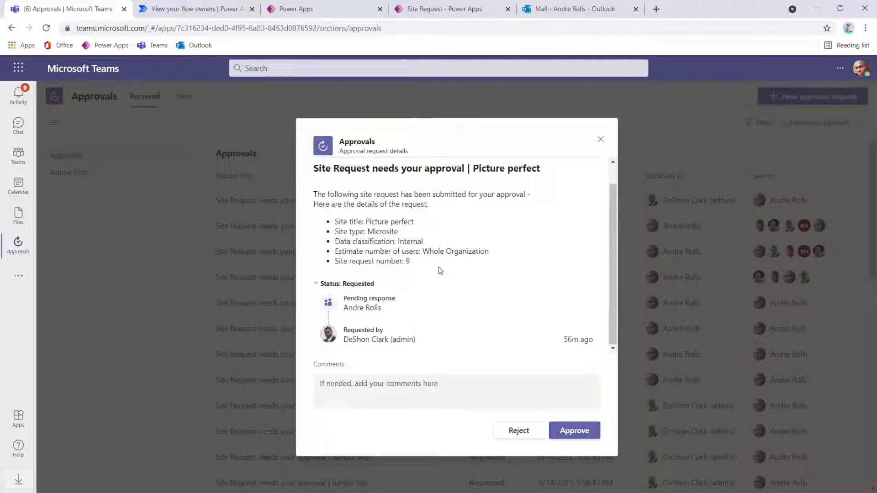
pyautogui.click(601, 139)
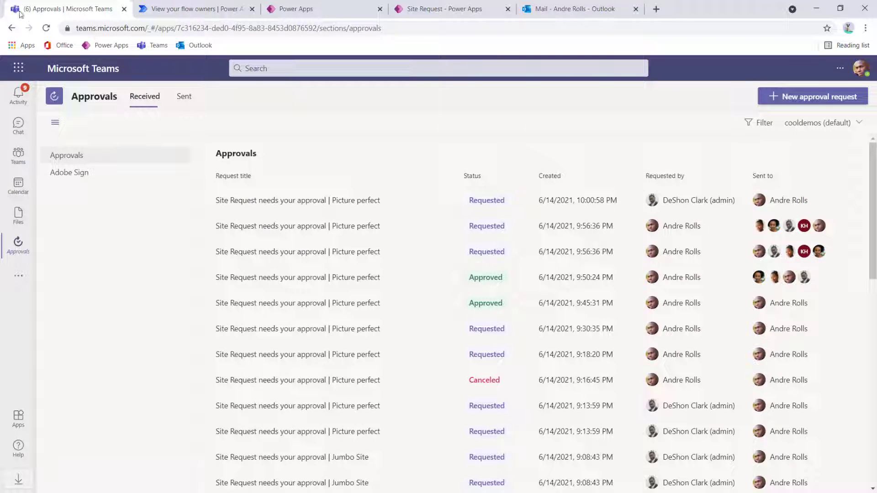
pyautogui.click(47, 28)
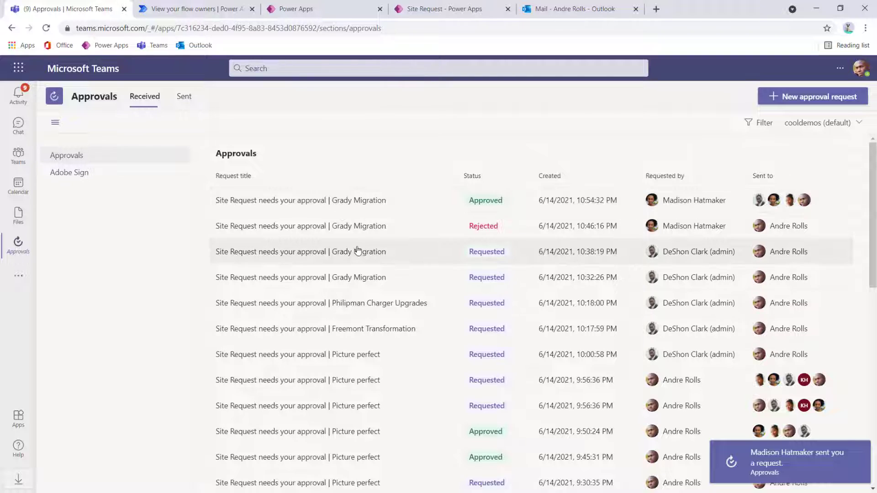
# Step: Review the approved Grady Migration details, highlighting the requester and the 'This looks good' comment
pyautogui.click(345, 204)
pyautogui.scroll(-1, 404, 293)
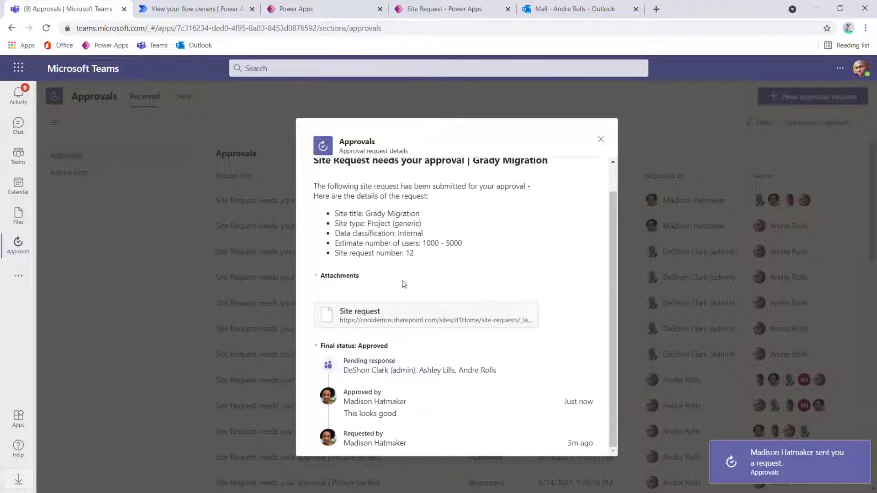
pyautogui.tripleClick(379, 438)
pyautogui.tripleClick(391, 413)
pyautogui.click(369, 414)
pyautogui.moveTo(406, 415); pyautogui.dragTo(346, 416)
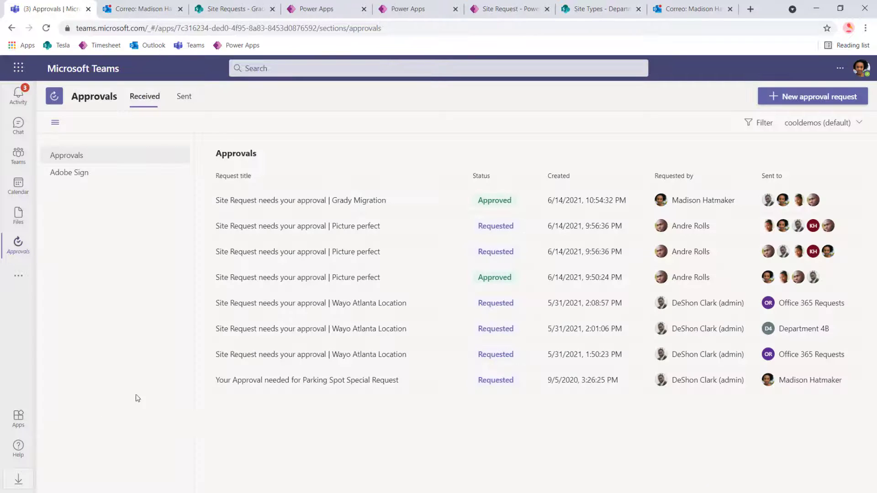
# Step: Read the 'Your site request has been APPROVED' confirmation email for Grady Migration in Outlook
pyautogui.click(137, 9)
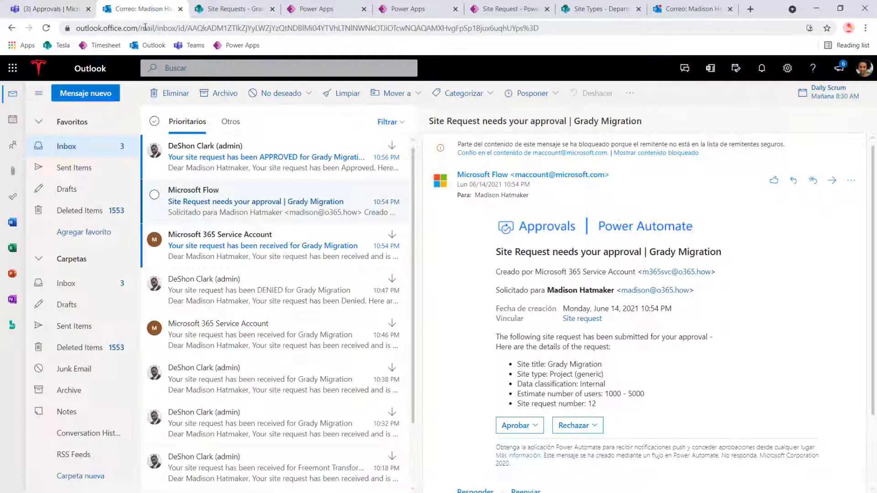
pyautogui.click(229, 165)
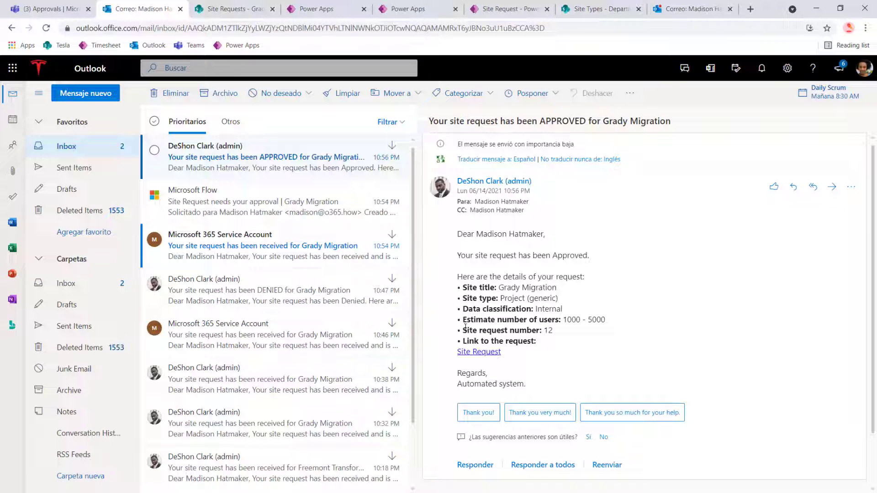
pyautogui.moveTo(461, 372)
pyautogui.mouseDown()
pyautogui.moveTo(544, 383)
pyautogui.moveTo(475, 374)
pyautogui.mouseUp()
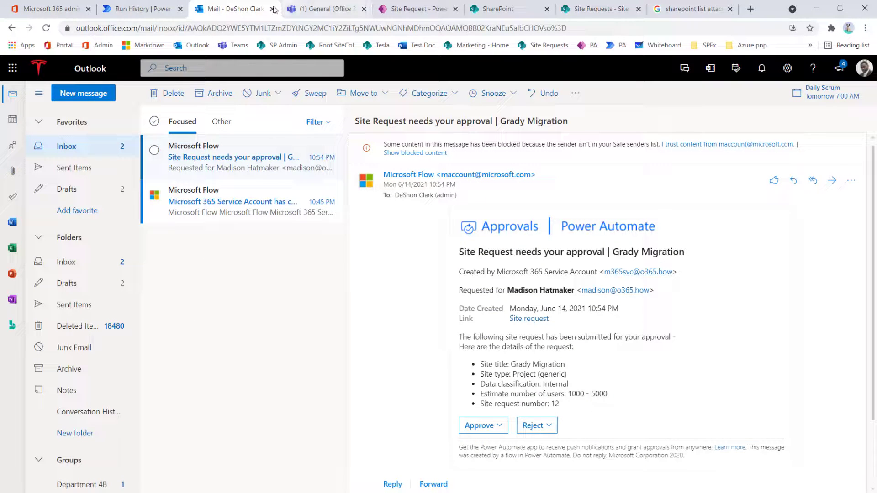
# Step: Open the Site Request flow for editing and expand its confirmation email step to read the message
pyautogui.click(132, 12)
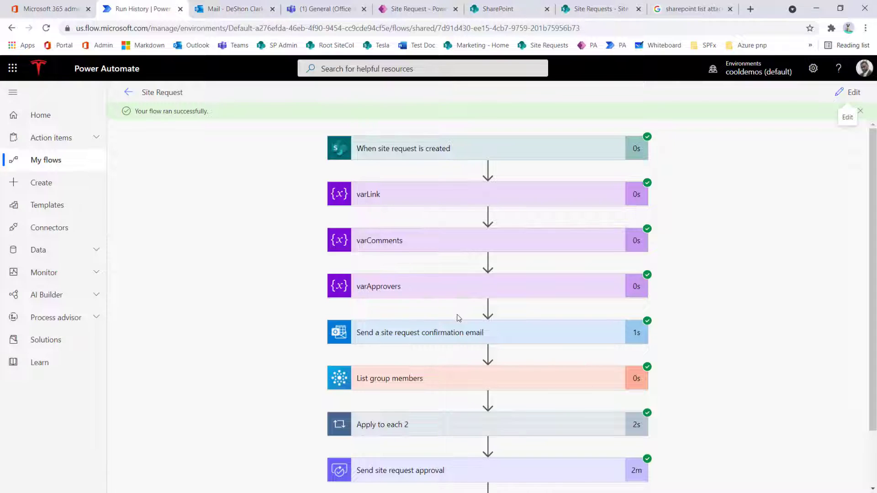
pyautogui.scroll(-1, 458, 319)
pyautogui.click(853, 93)
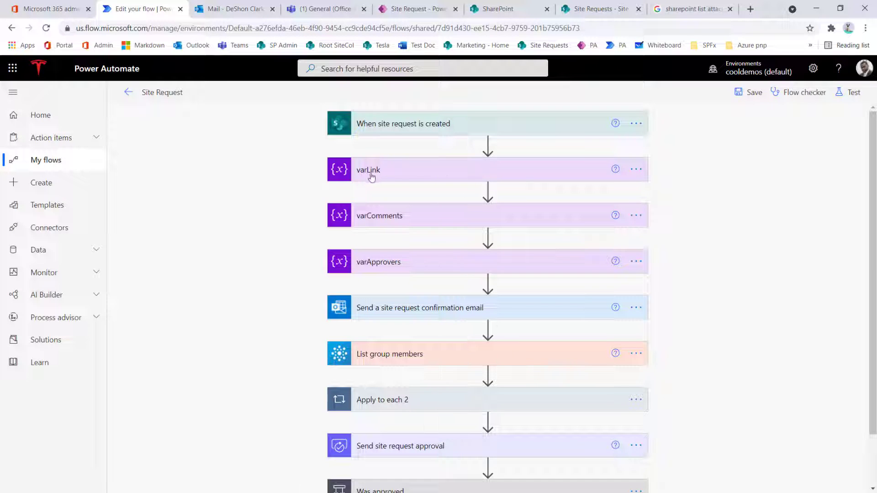
pyautogui.scroll(-3, 402, 179)
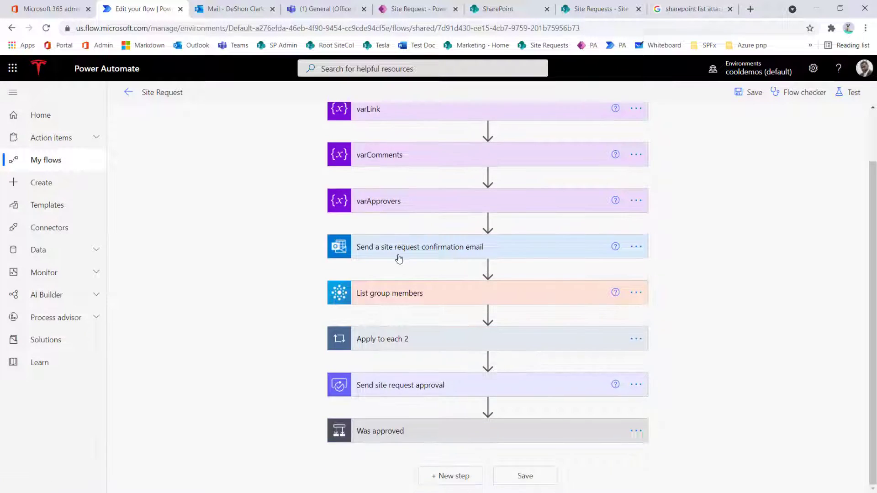
pyautogui.click(403, 255)
pyautogui.scroll(-2, 453, 393)
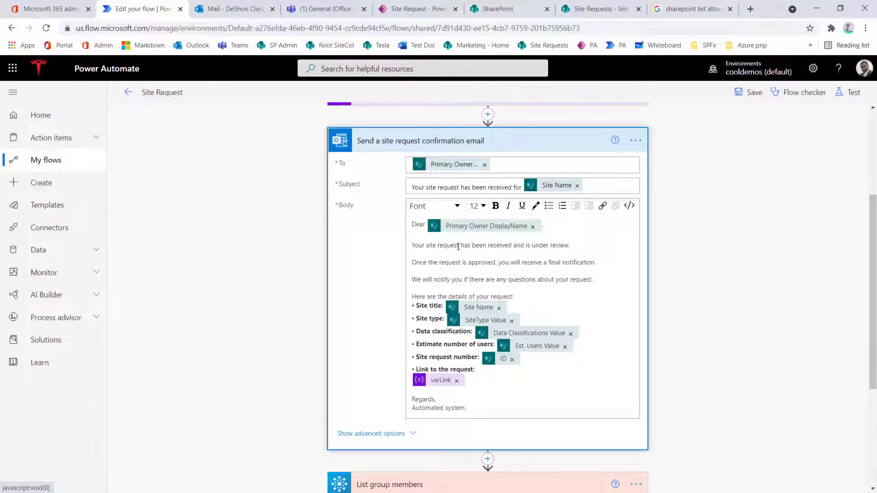
pyautogui.moveTo(458, 246); pyautogui.dragTo(461, 288)
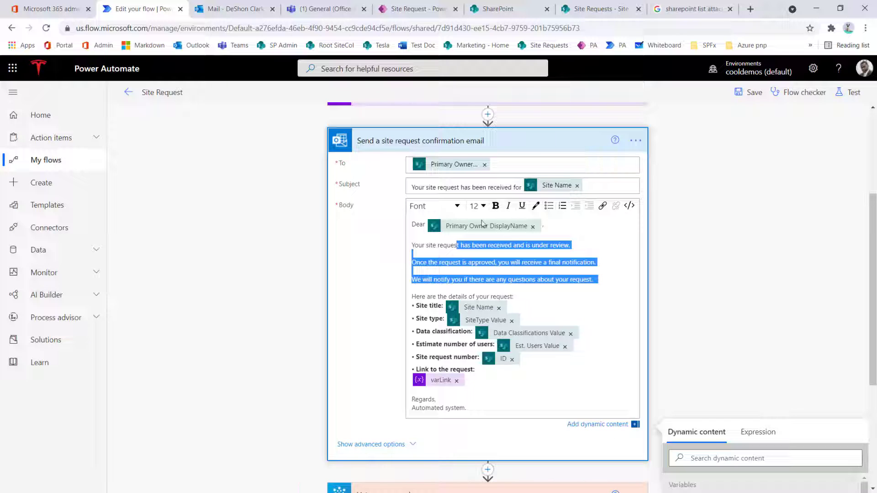
# Step: Expand Send site request approval to show it assigned to varApprovers
pyautogui.scroll(4, 470, 293)
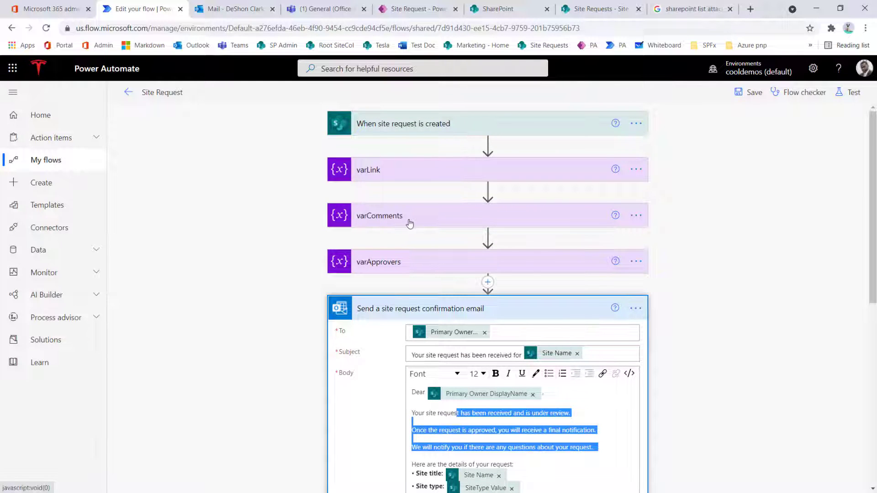
pyautogui.scroll(-5, 448, 231)
pyautogui.scroll(-3, 451, 232)
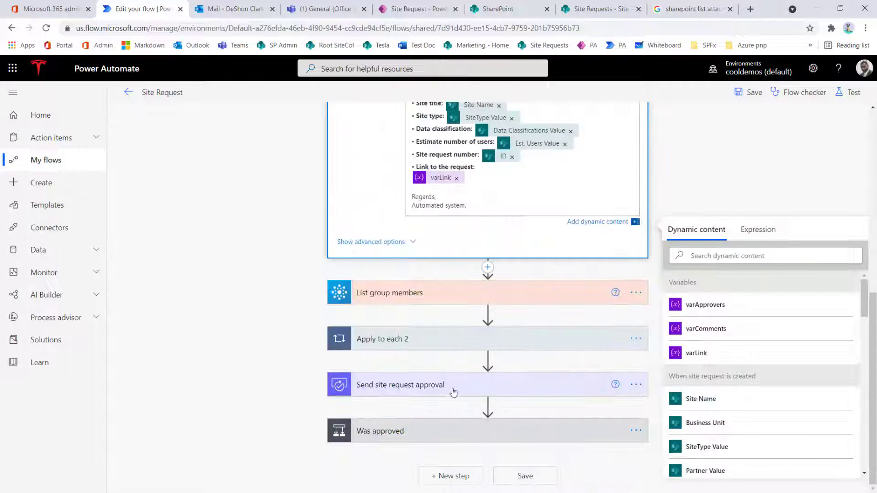
pyautogui.click(454, 392)
pyautogui.scroll(-5, 466, 361)
# Step: Expand the Was approved condition and briefly open the Apply to each loop under If no
pyautogui.scroll(-1, 466, 362)
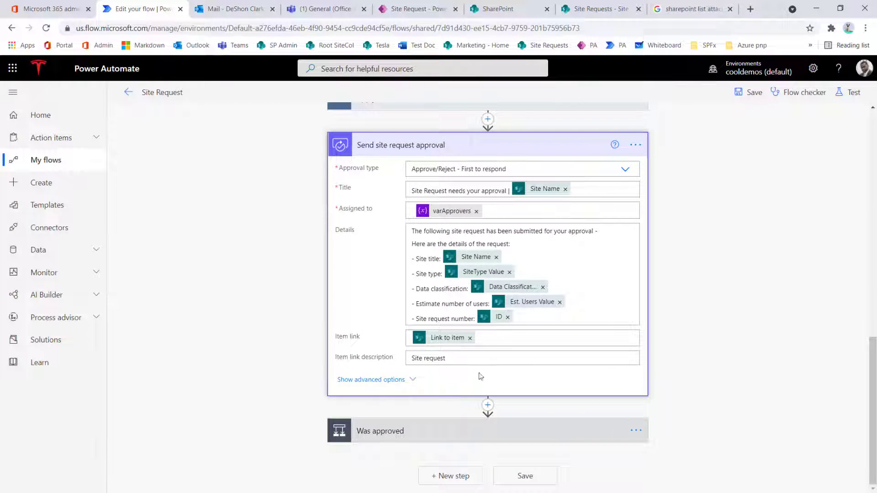
pyautogui.click(459, 431)
pyautogui.scroll(-5, 470, 430)
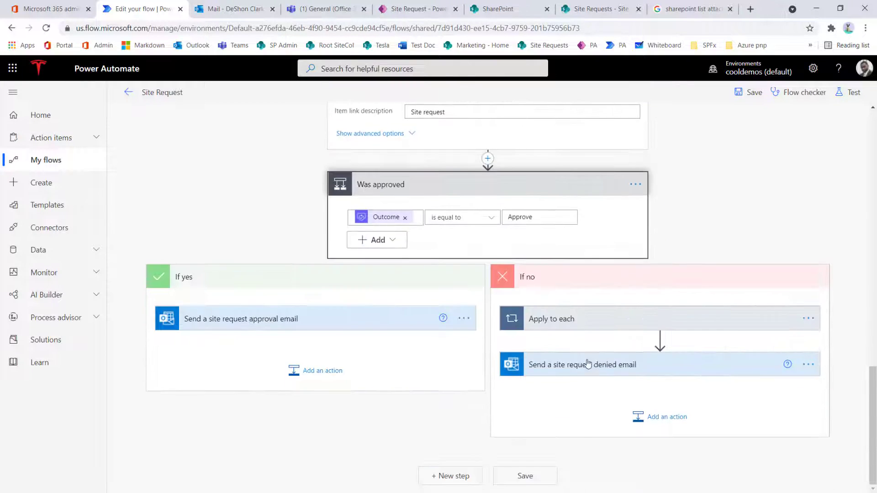
pyautogui.click(575, 329)
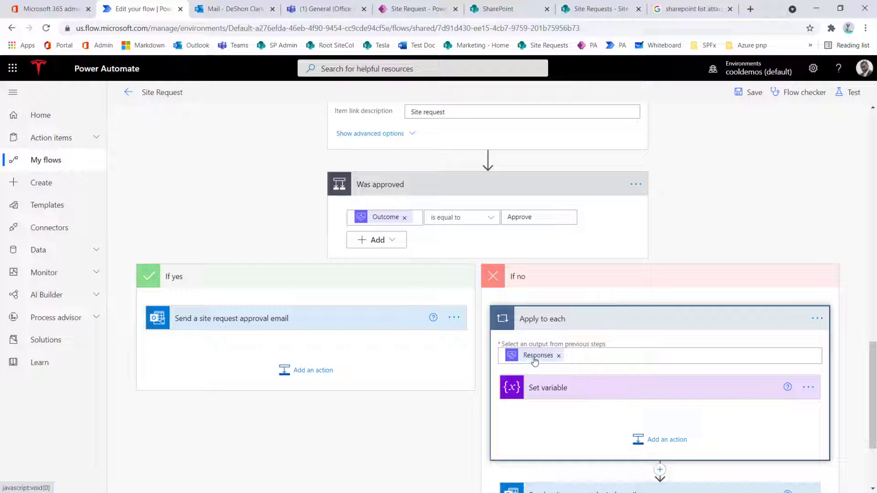
pyautogui.click(625, 324)
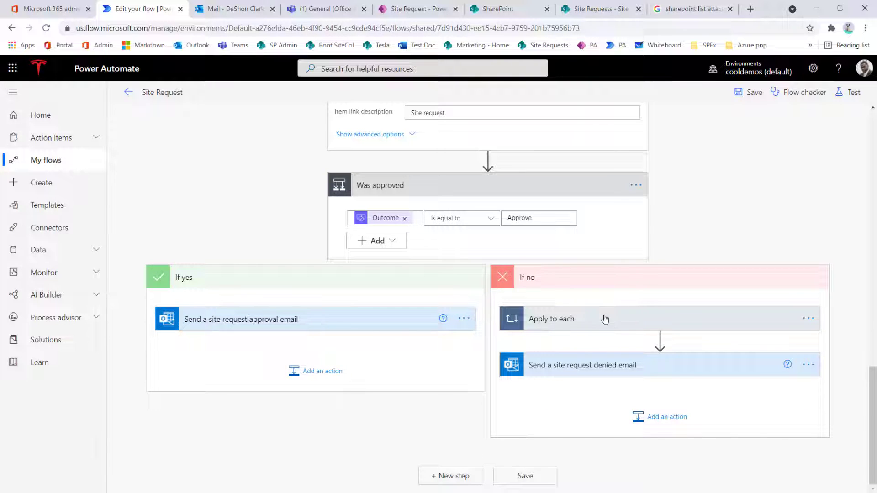
# Step: Expand the site request denied email step to show the denial message
pyautogui.click(603, 364)
pyautogui.scroll(-5, 611, 358)
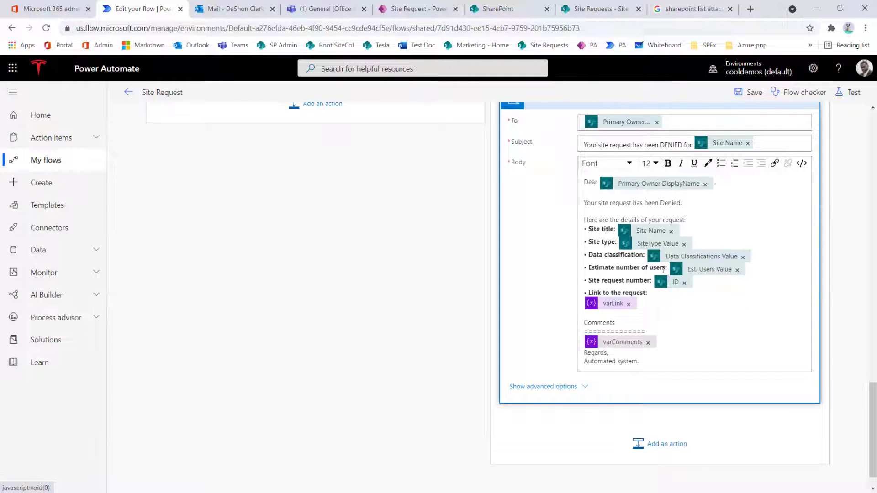
pyautogui.scroll(2, 664, 274)
pyautogui.scroll(15, 663, 288)
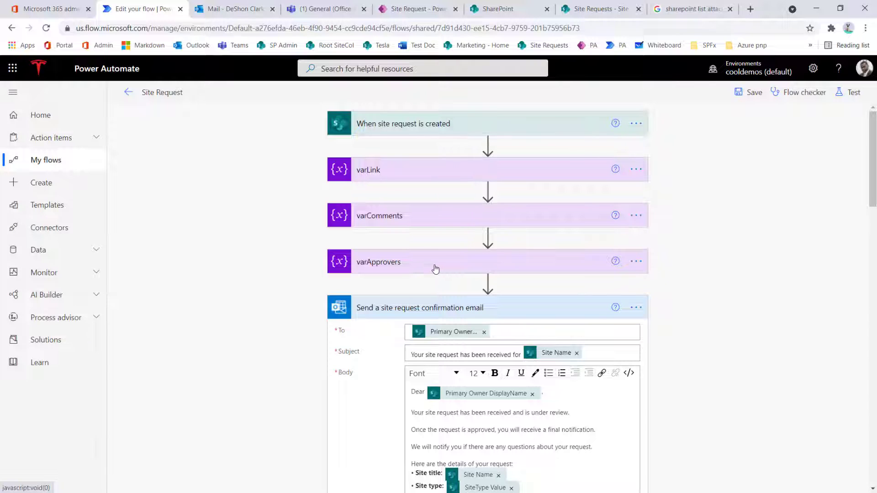
# Step: Expand List group members to show the Office 365 Requests group and collapse Send site request approval
pyautogui.scroll(-8, 435, 269)
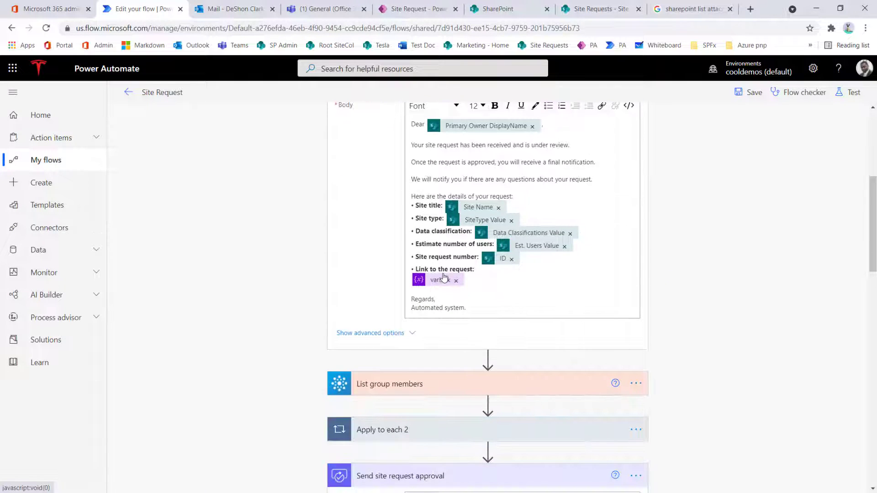
pyautogui.scroll(-2, 440, 365)
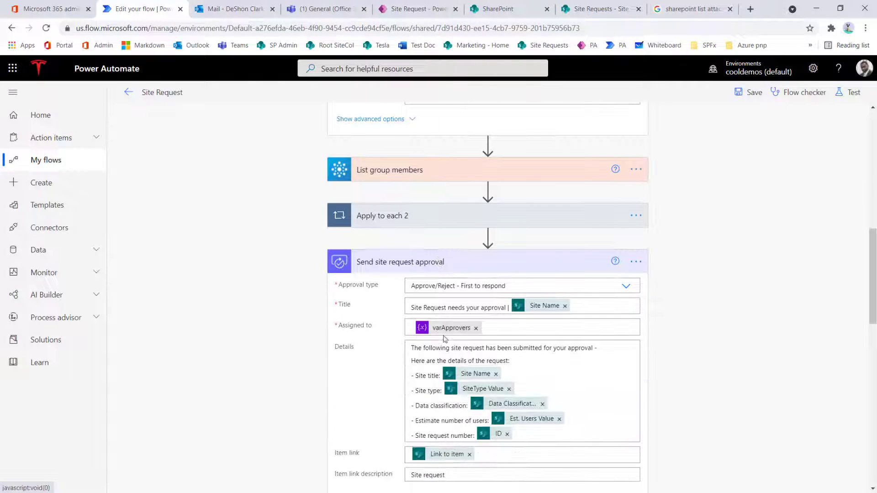
pyautogui.scroll(2, 439, 320)
pyautogui.click(435, 279)
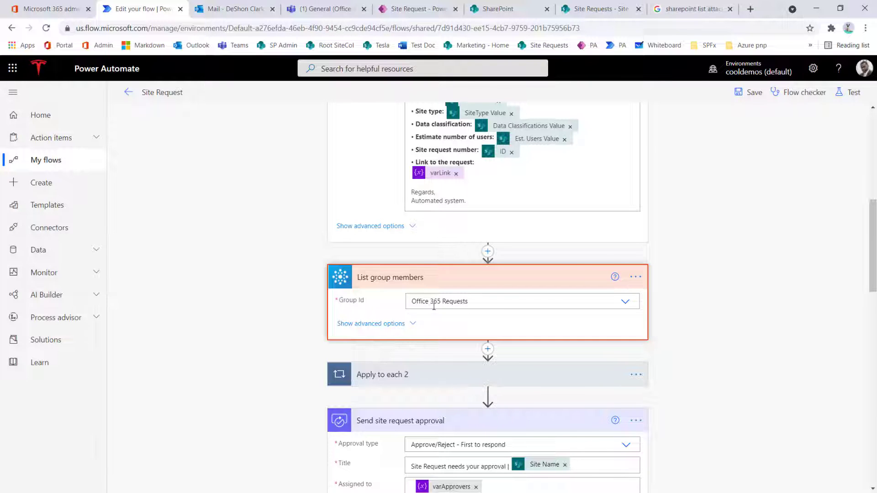
pyautogui.scroll(-4, 434, 307)
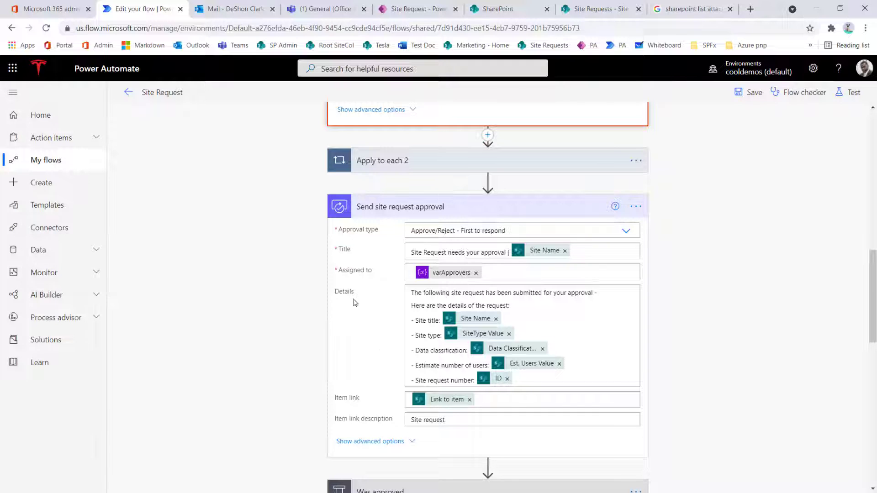
pyautogui.click(452, 214)
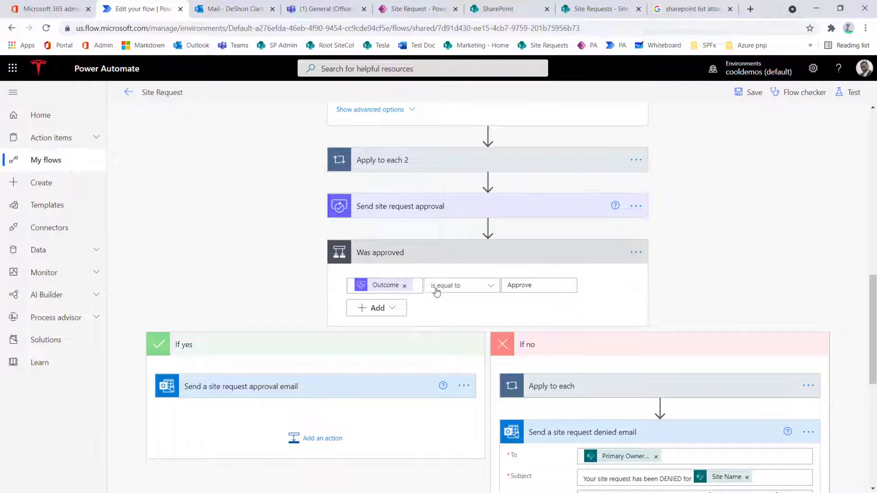
pyautogui.scroll(2, 443, 255)
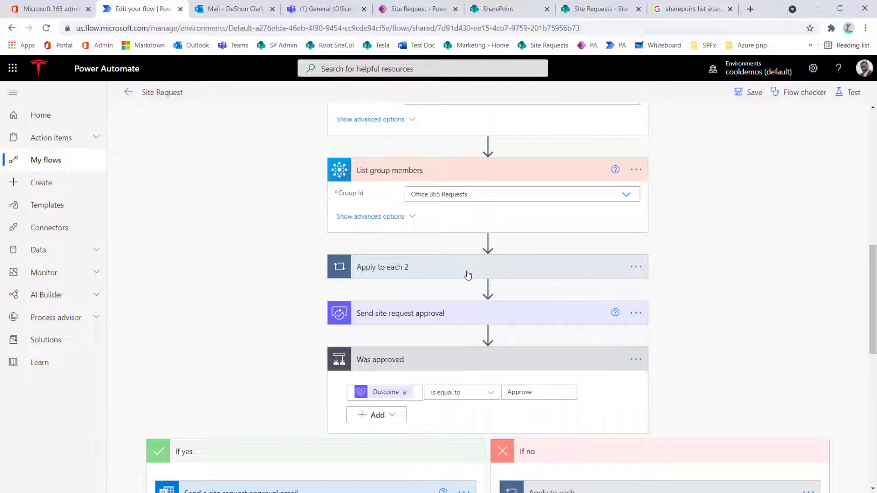
# Step: Expand and collapse Apply to each 2, then collapse the If no, If yes and Was approved cards
pyautogui.click(469, 268)
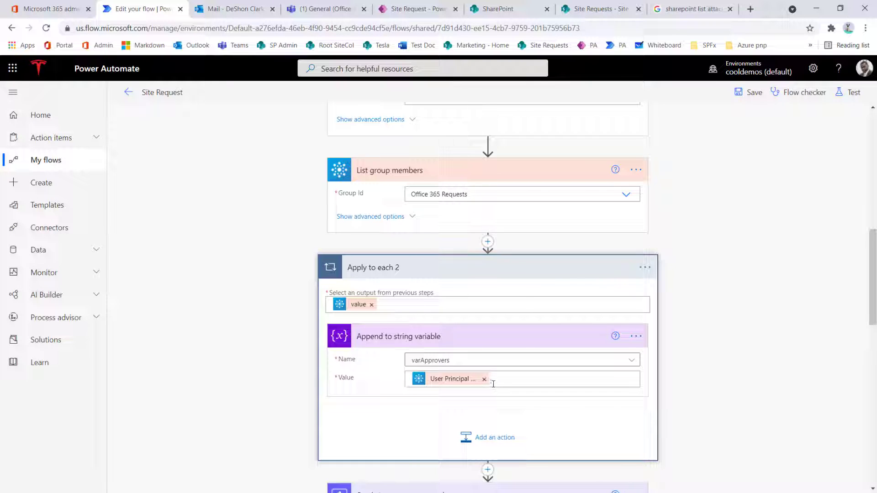
pyautogui.click(445, 270)
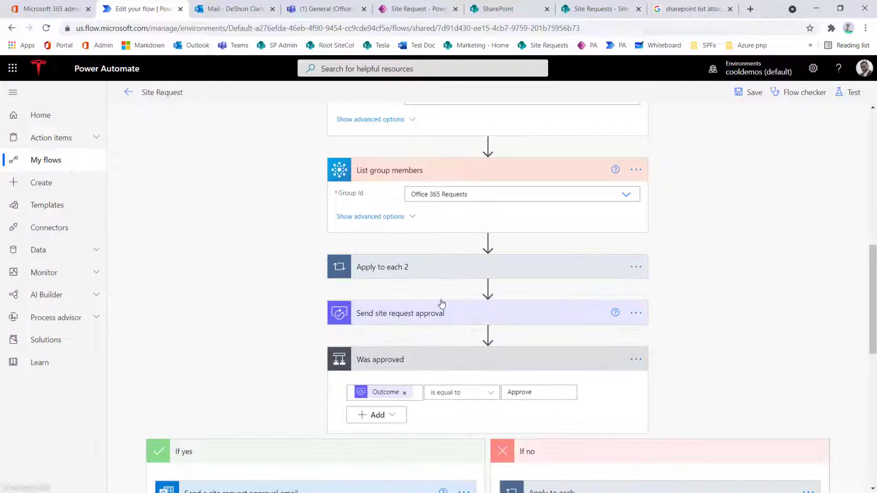
pyautogui.scroll(-4, 490, 385)
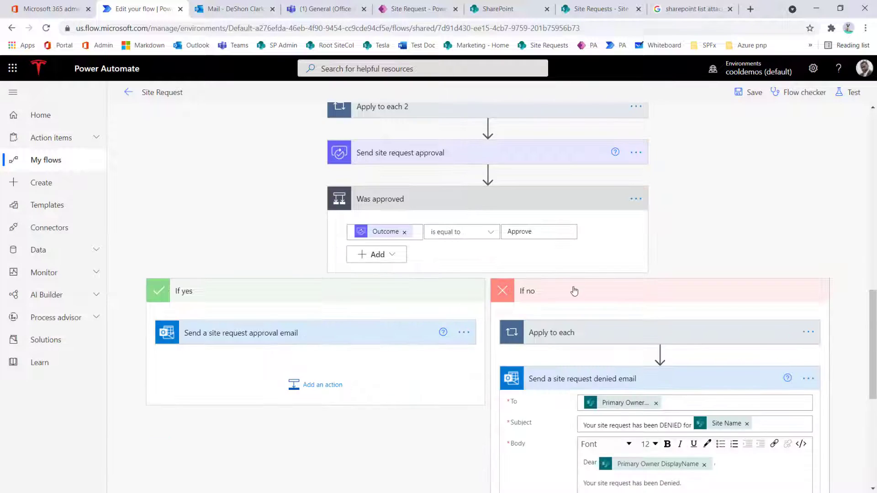
pyautogui.click(573, 288)
pyautogui.click(447, 323)
pyautogui.click(463, 341)
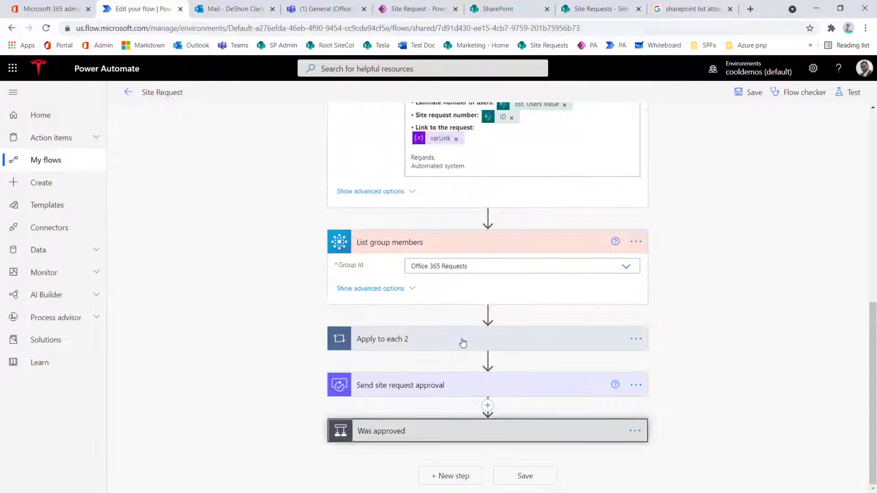